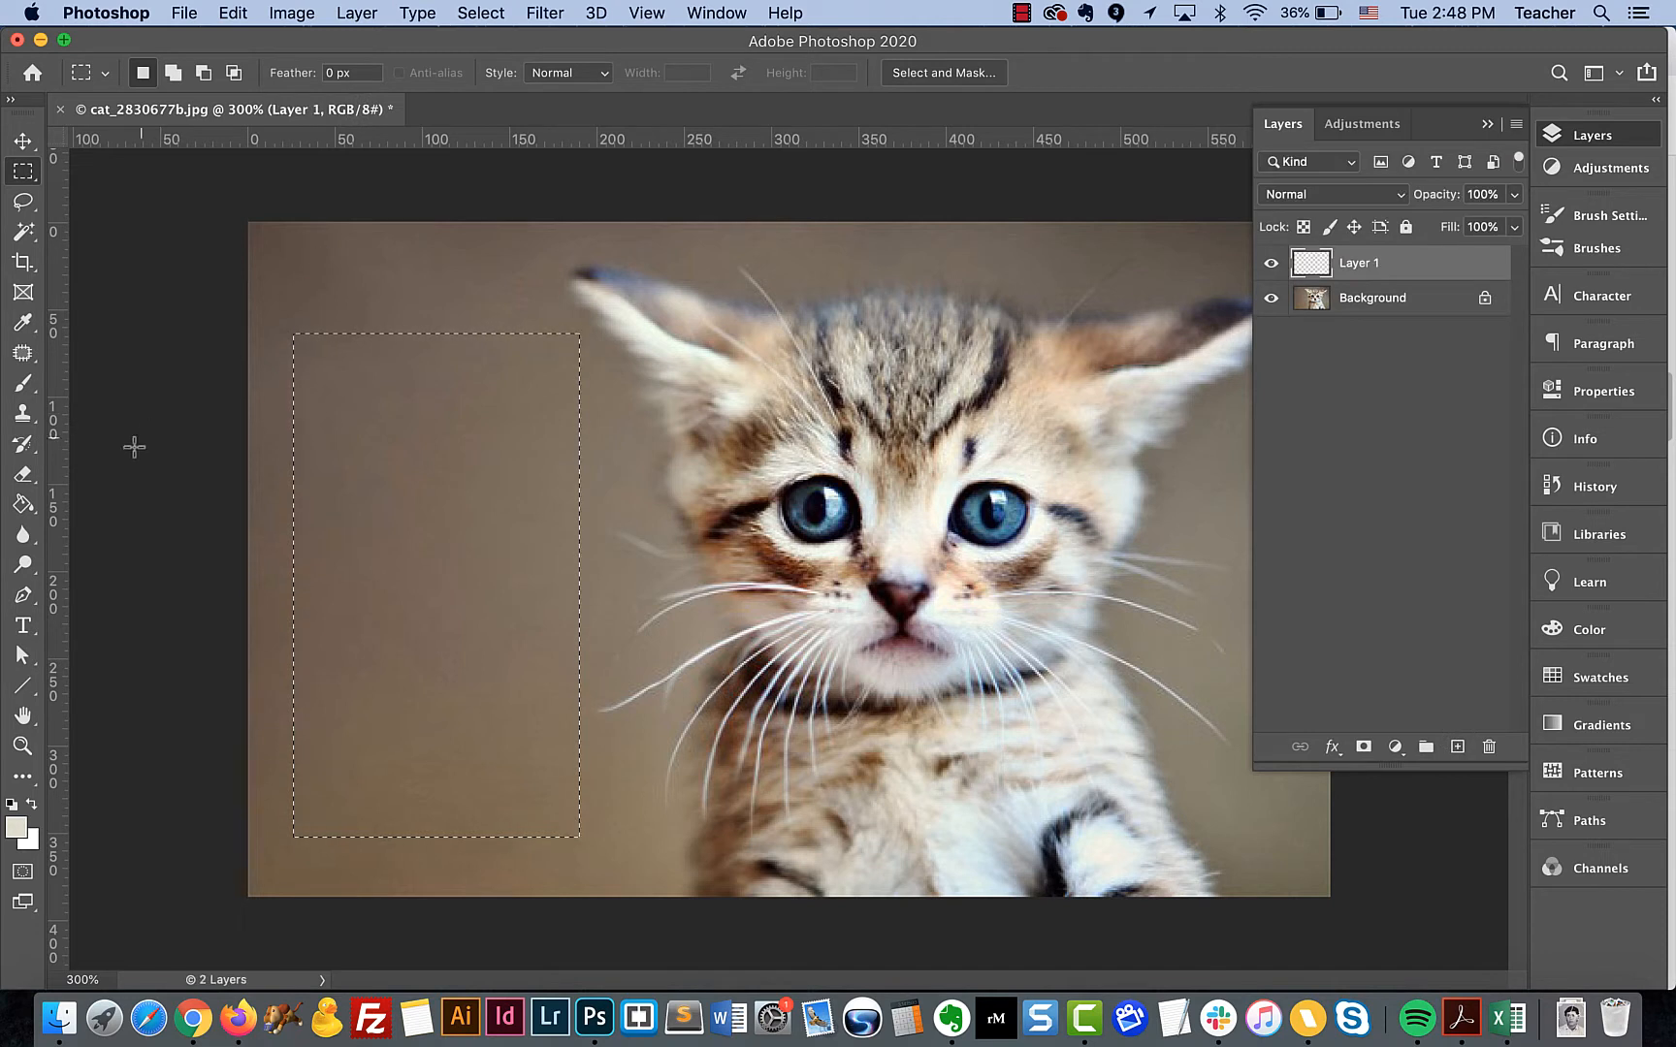
Step: Fill the rectangular selection on Layer 1 with the beige foreground colour using the Paint Bucket and deselect it
left_click(23, 505)
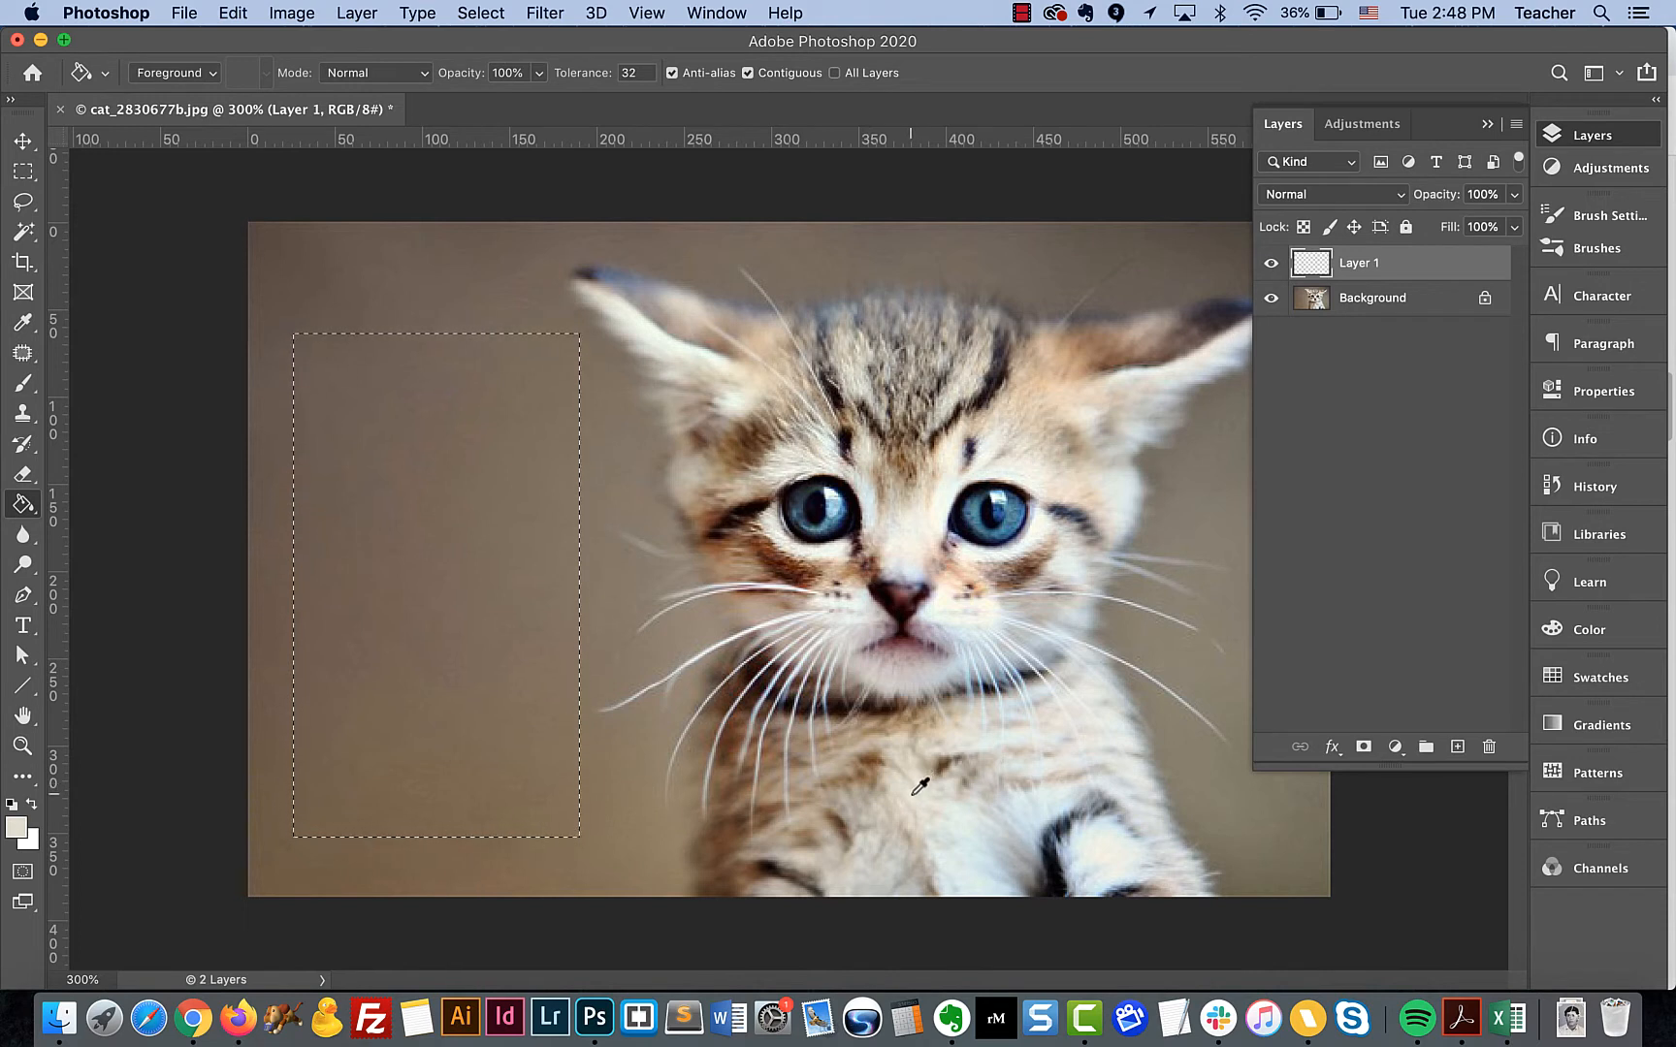
left_click(441, 562)
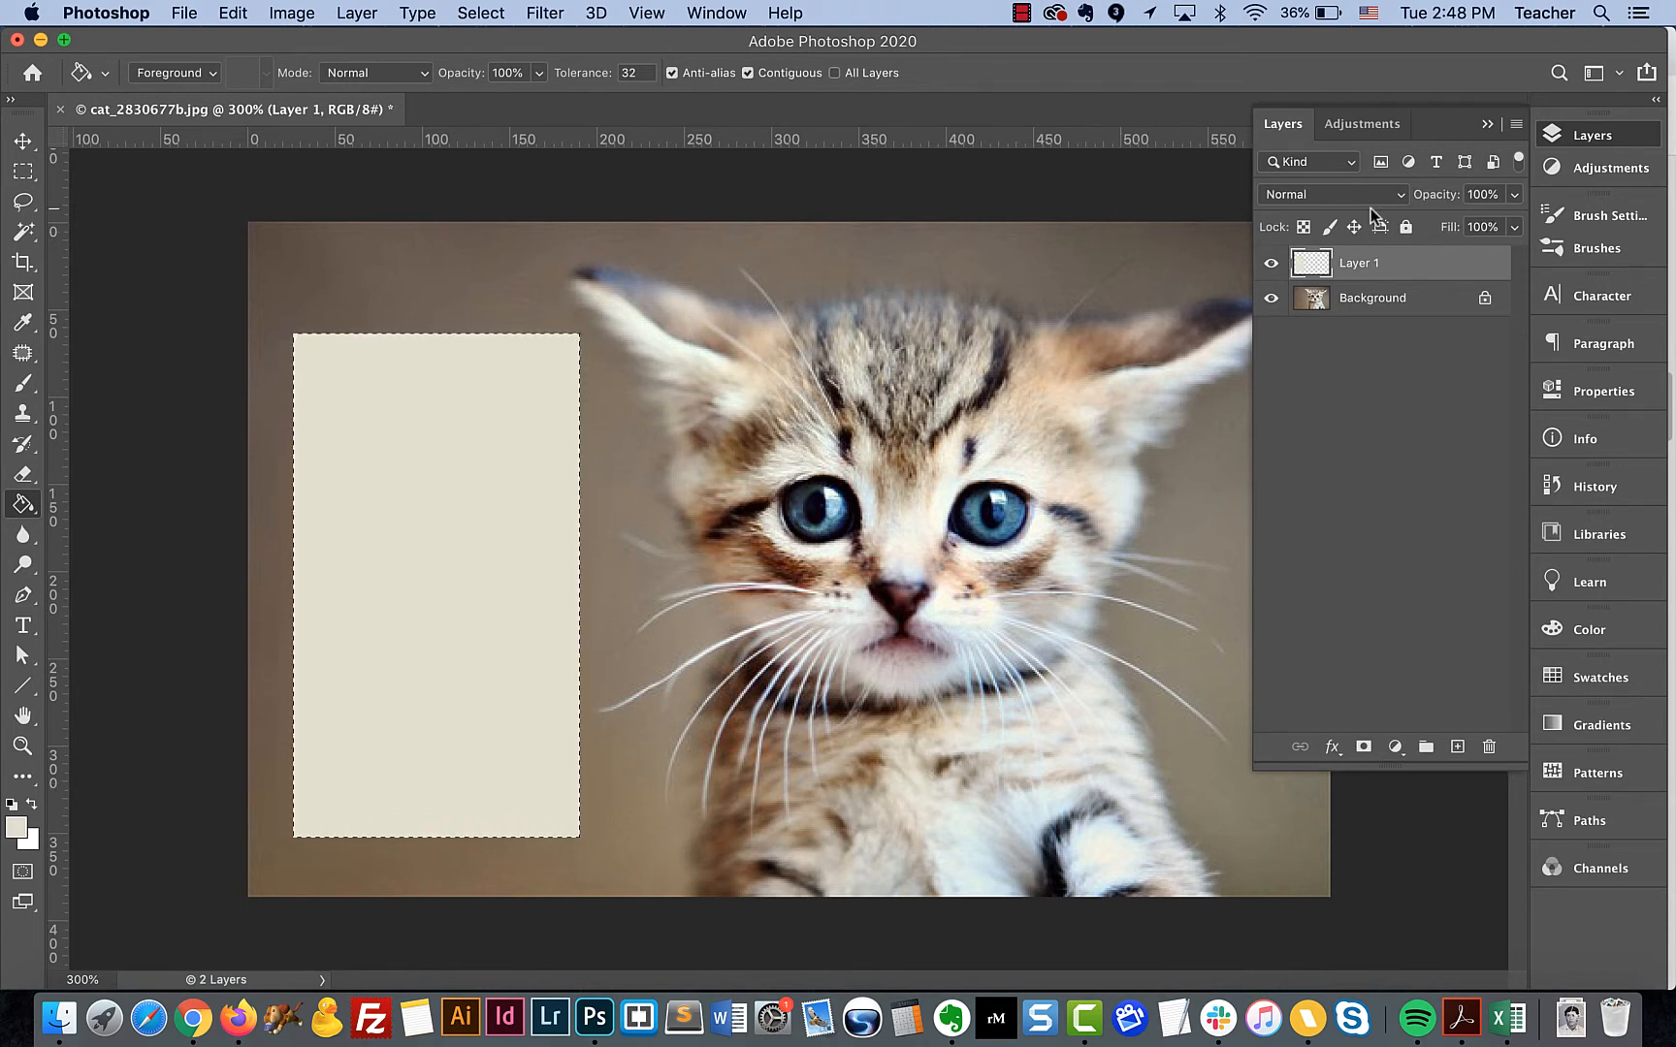
key("super+d")
Step: Erase four diagonal stripes across the upper part of the beige rectangle with the Eraser
left_click(23, 474)
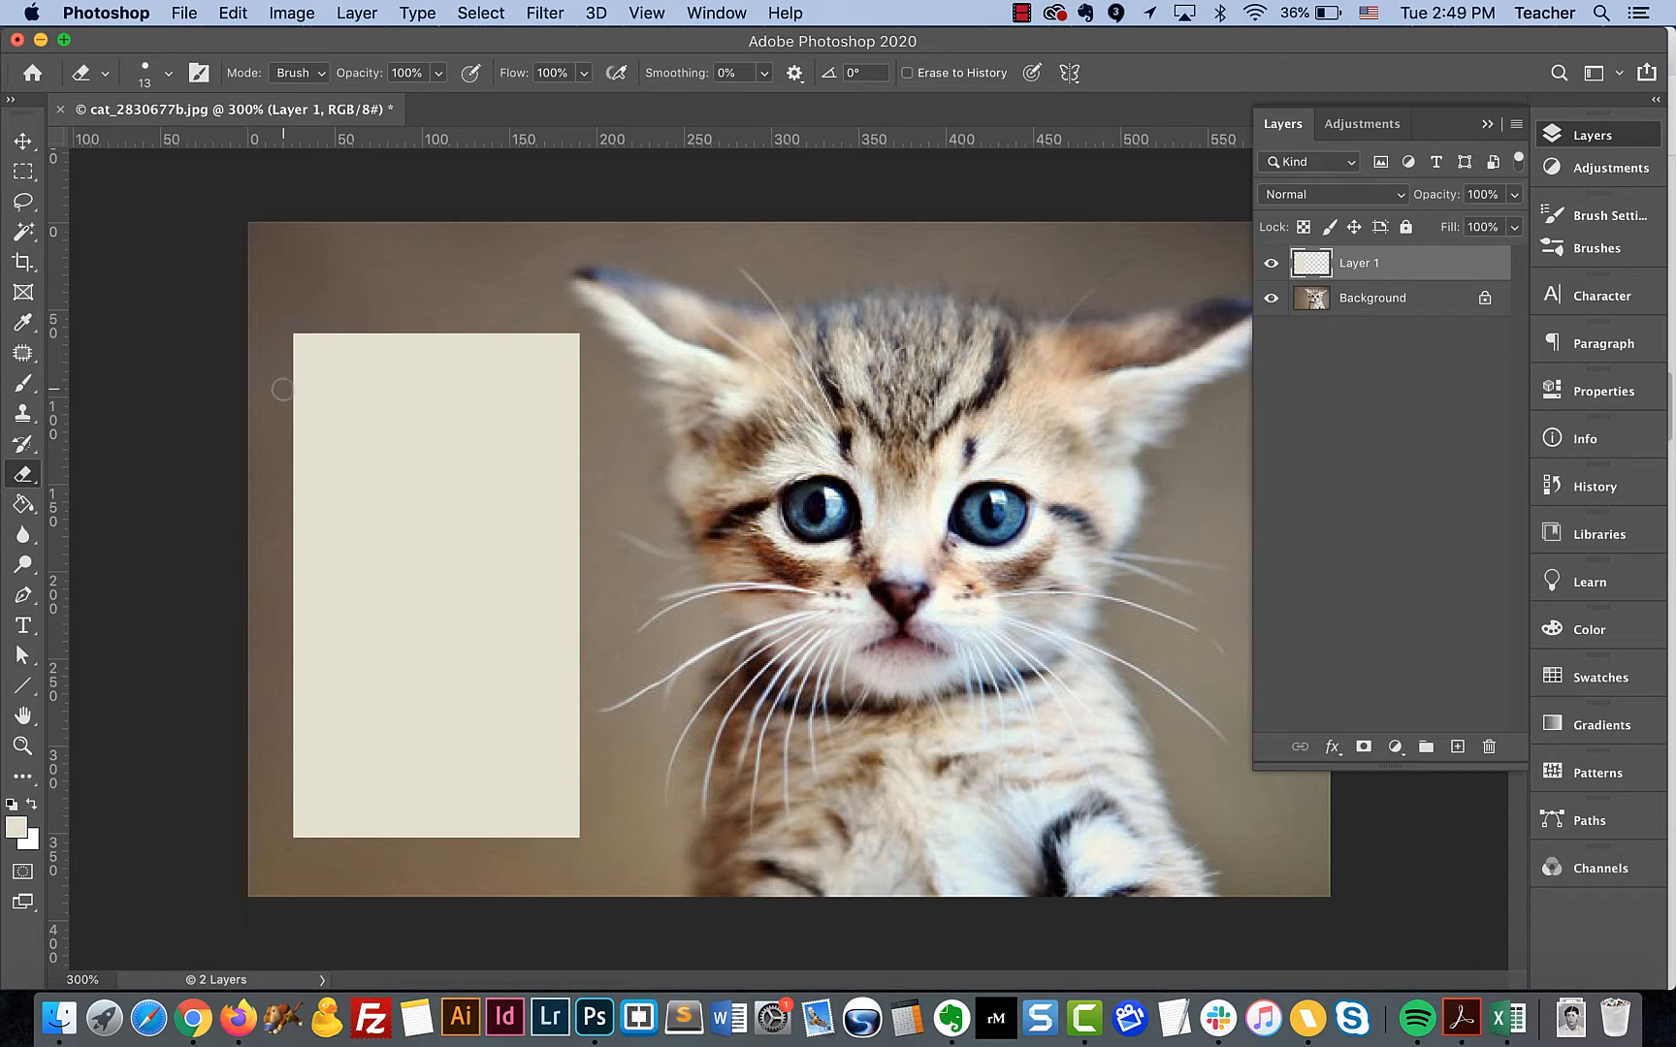
left_click_drag(292, 385, 415, 262)
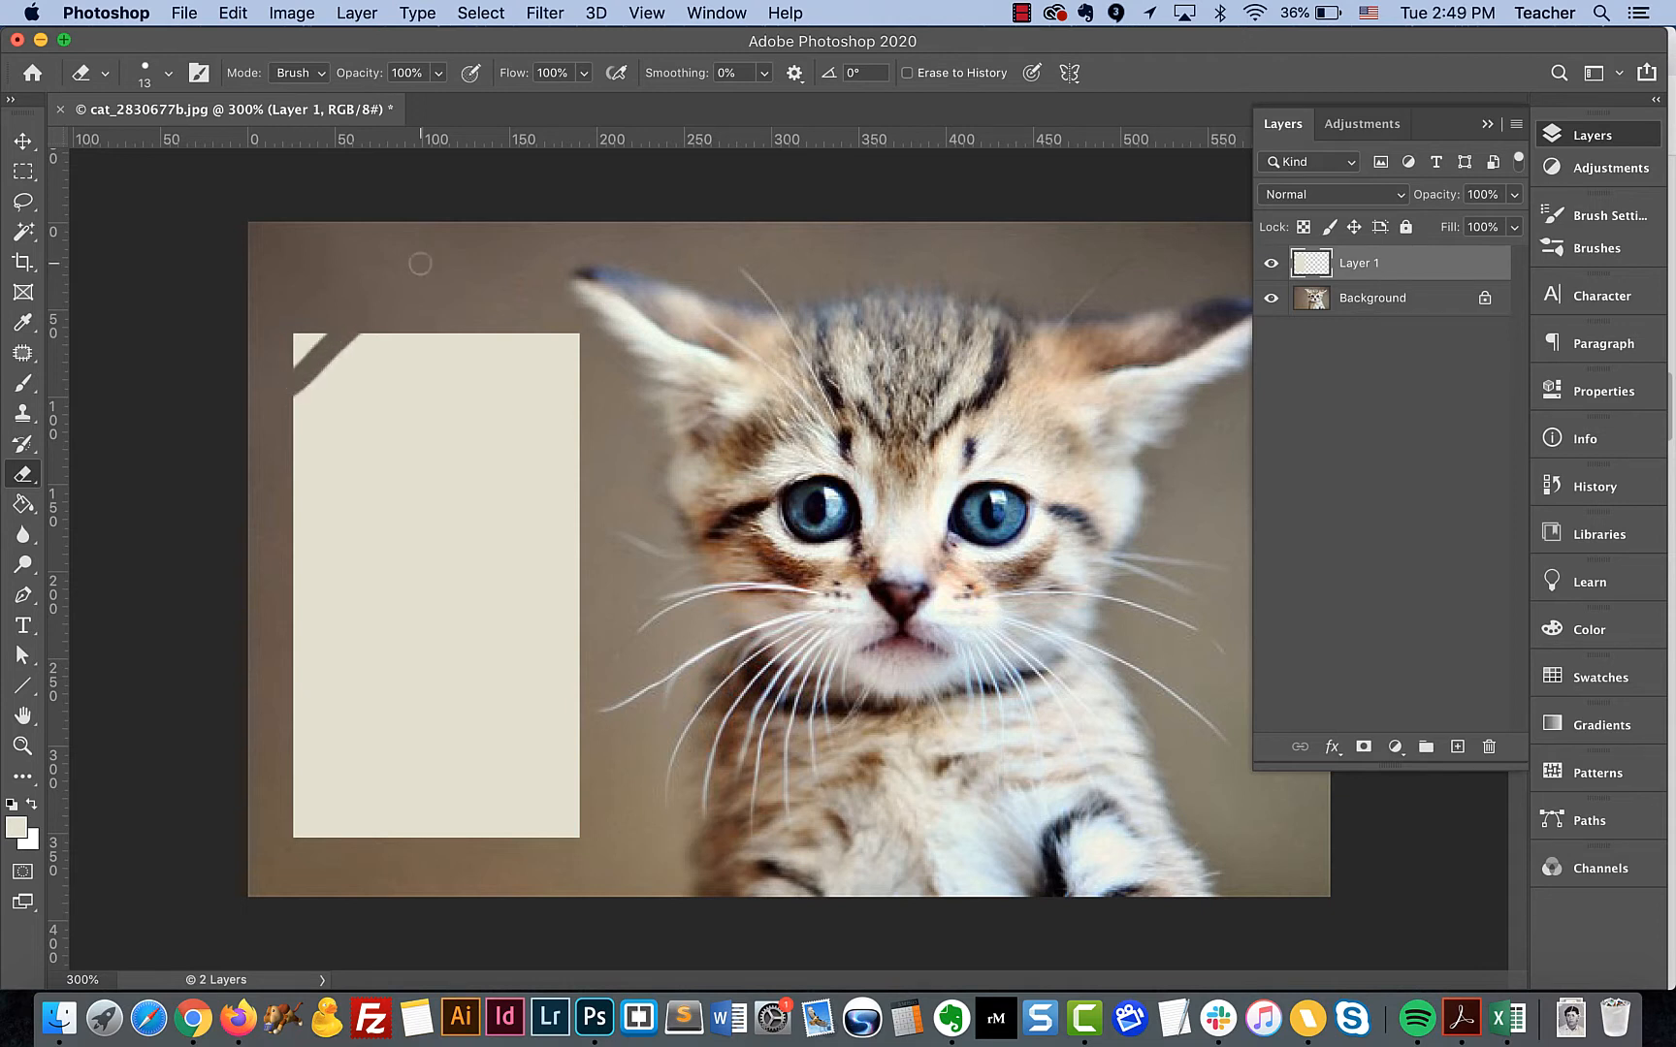
left_click_drag(294, 475, 469, 298)
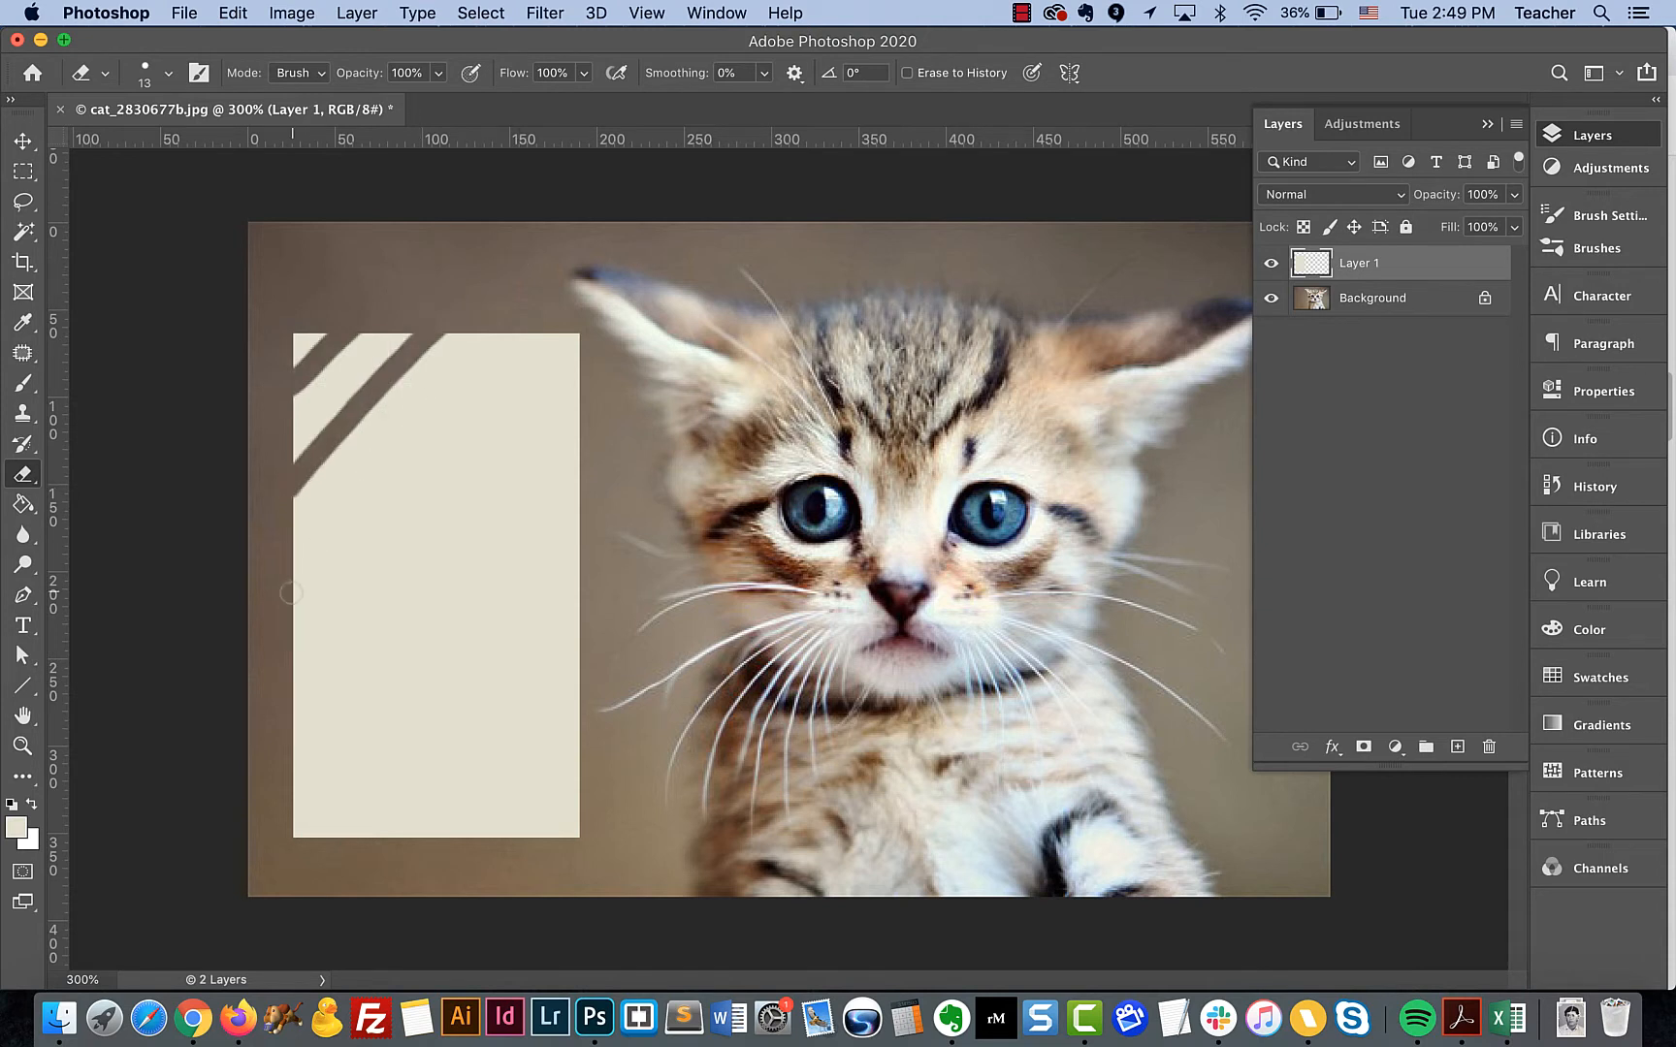
left_click_drag(281, 592, 633, 191)
left_click_drag(267, 725, 699, 227)
Step: Move the striped rectangle slightly to the right over the photo's background
left_click(24, 146)
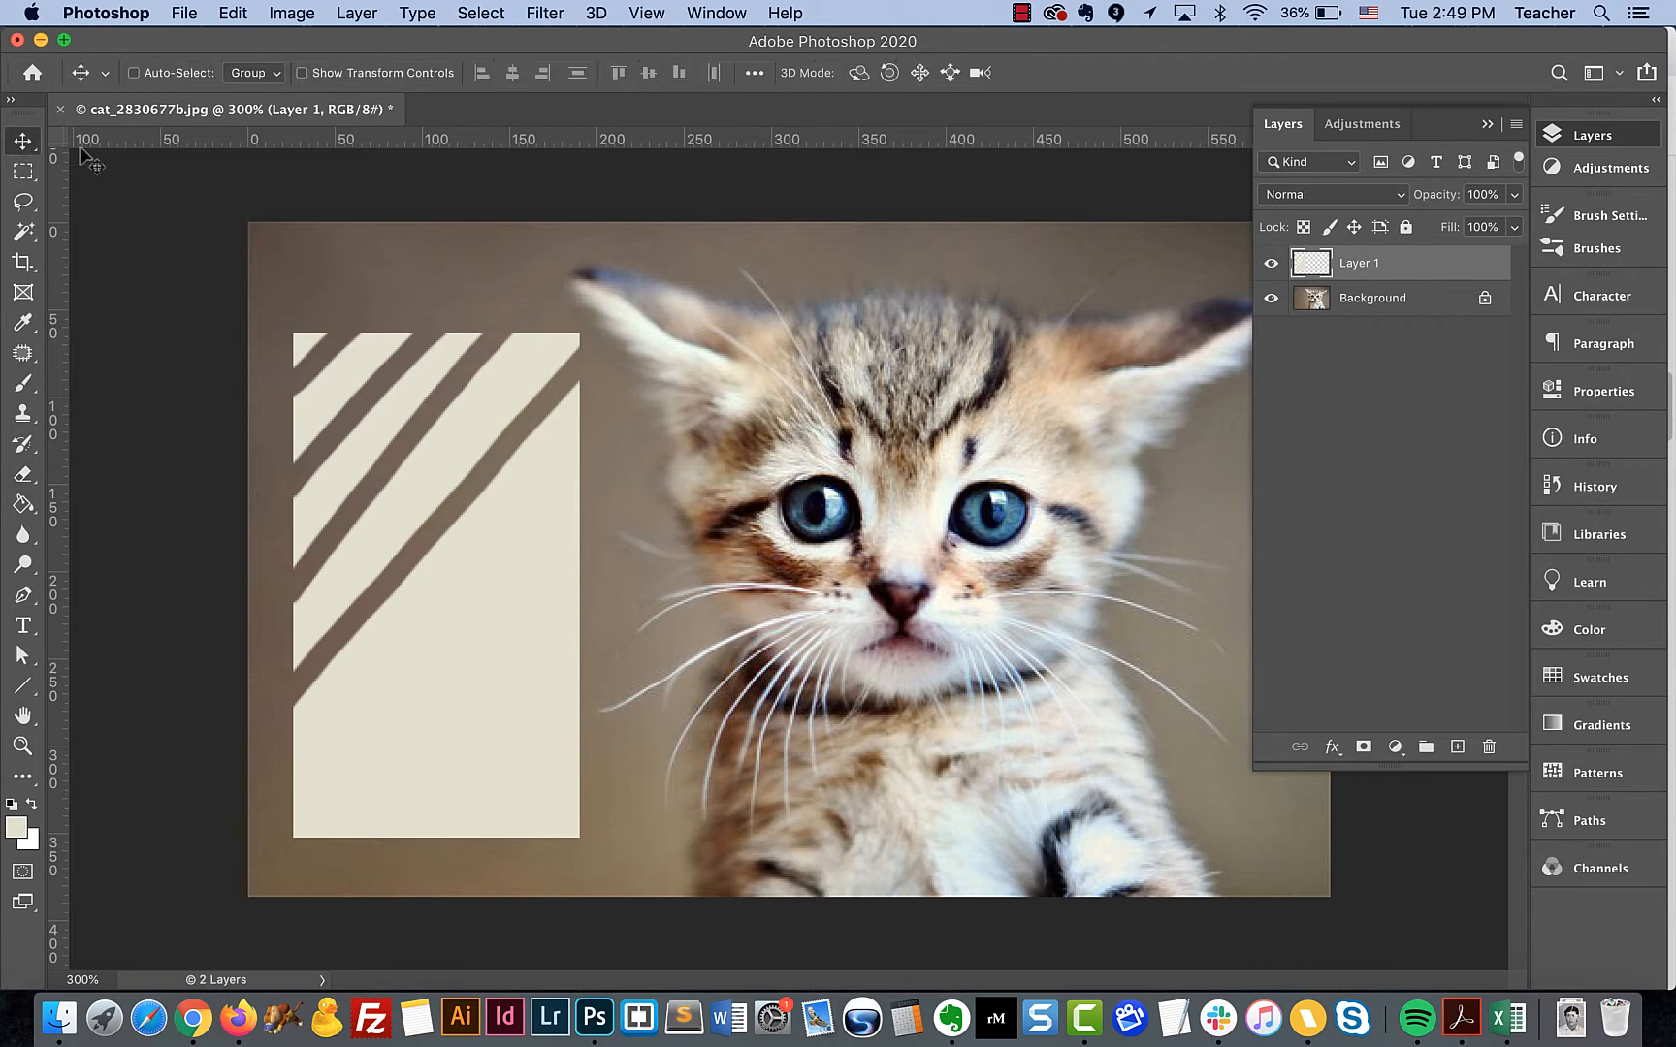
mouse_move(418, 652)
left_mouse_down()
mouse_move(856, 596)
mouse_move(840, 706)
mouse_move(669, 569)
mouse_move(673, 702)
mouse_move(640, 629)
mouse_move(449, 653)
left_mouse_up()
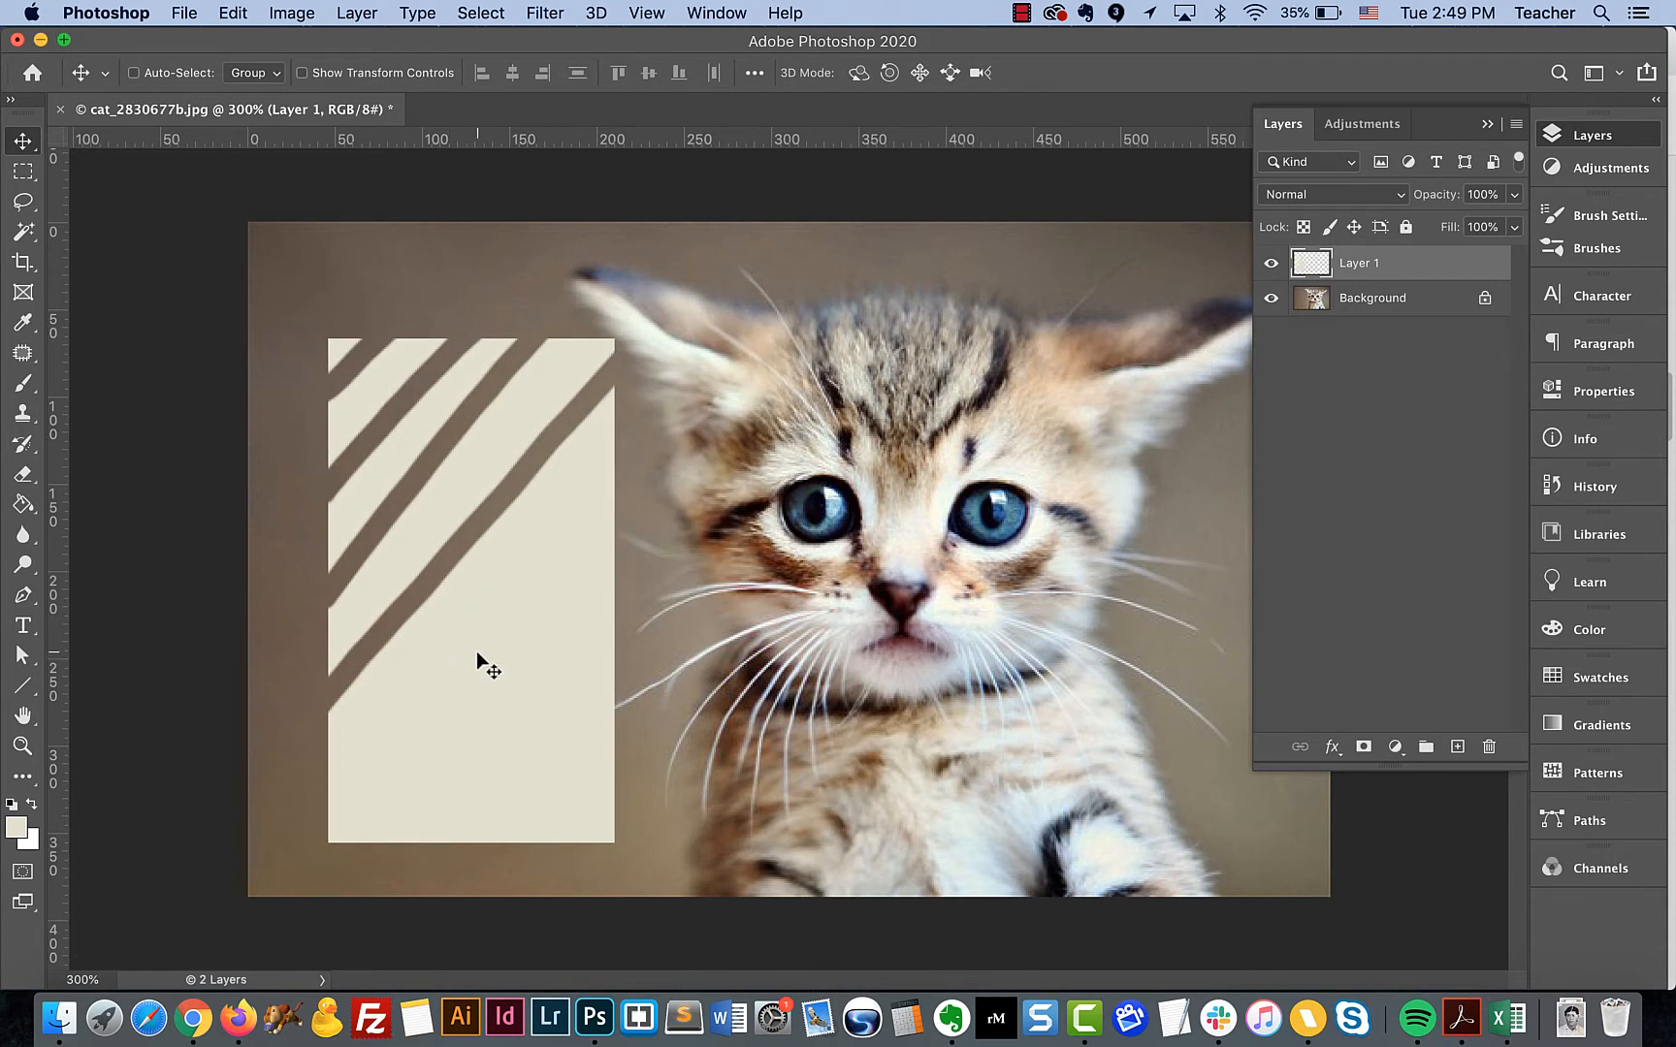
left_click_drag(470, 651, 462, 652)
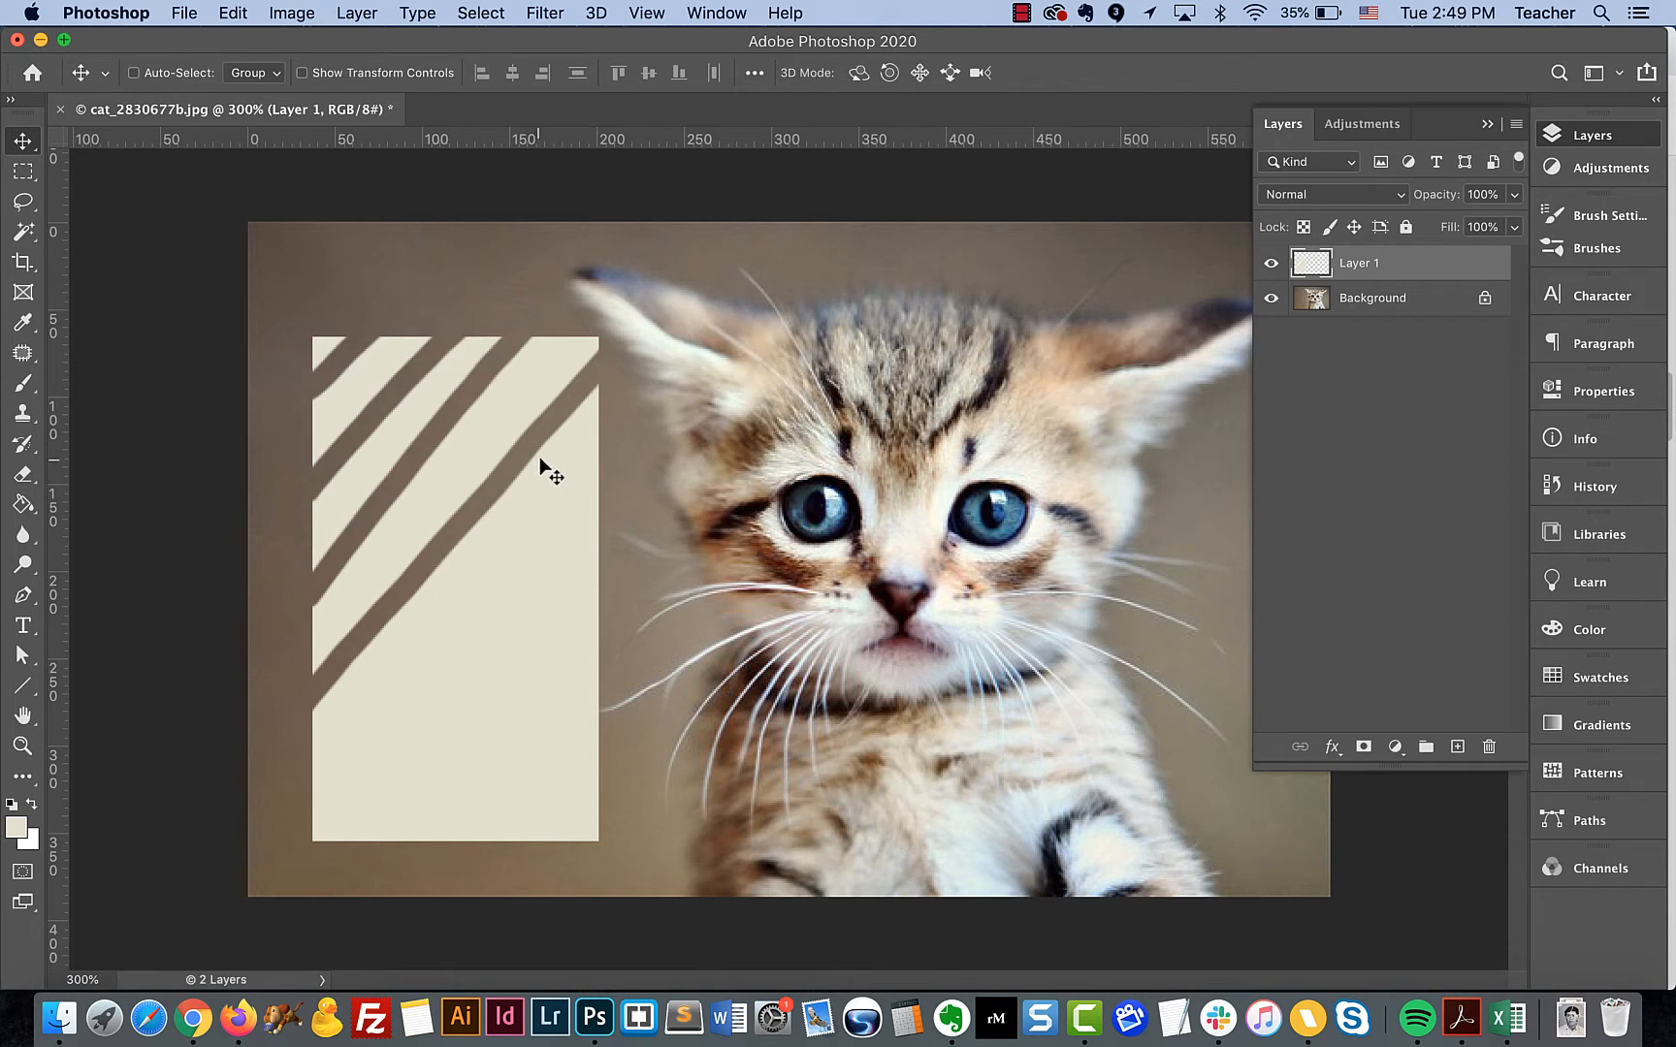
Step: Revert the document history to the last Deselect state, before the erasing and moving, and close the history
left_click(1575, 477)
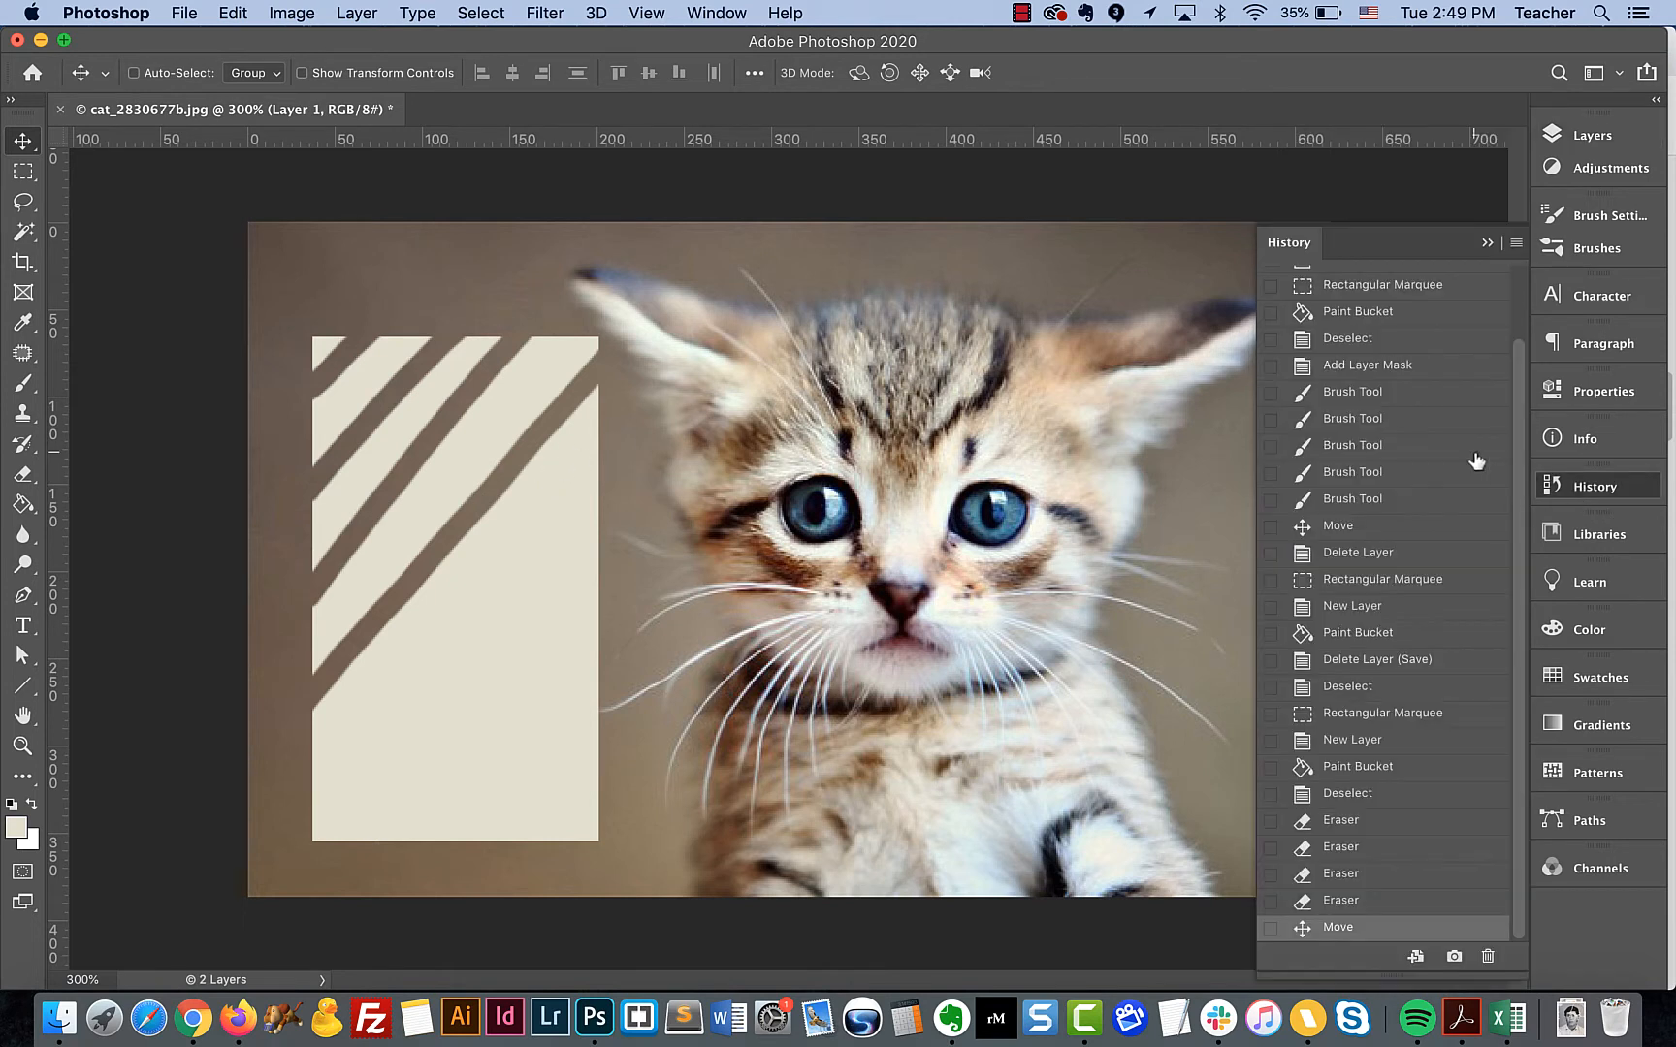
left_click(1348, 794)
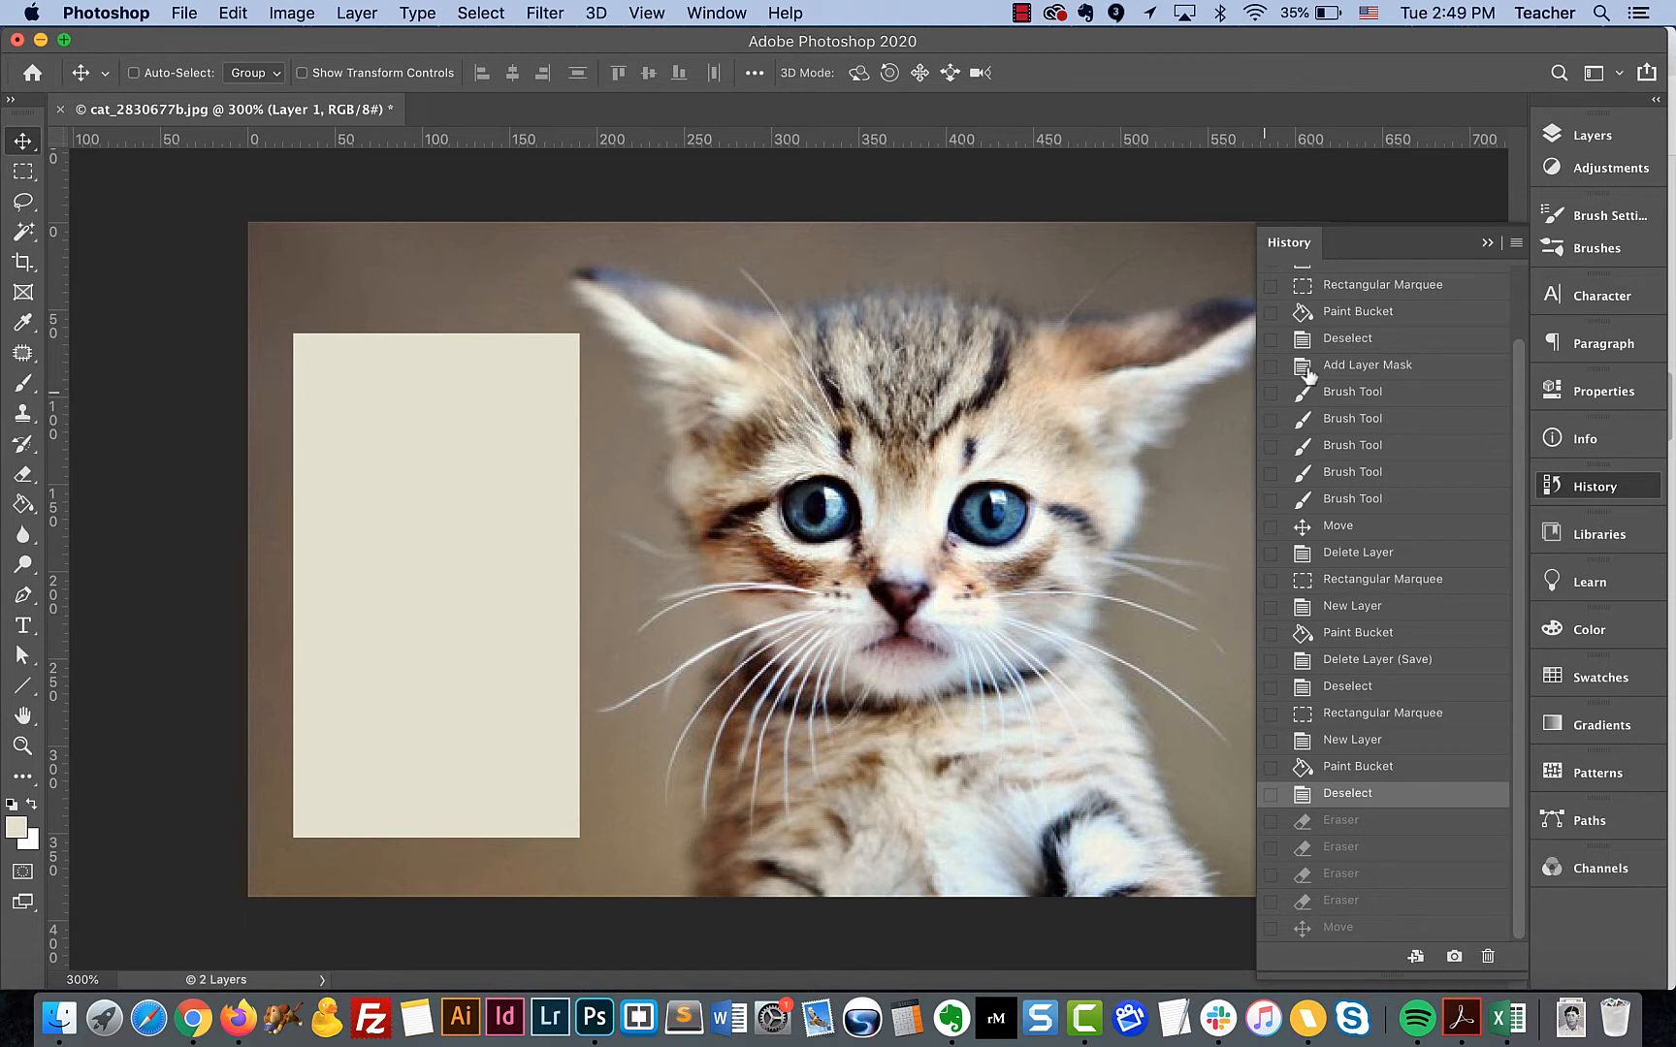
left_click(1486, 244)
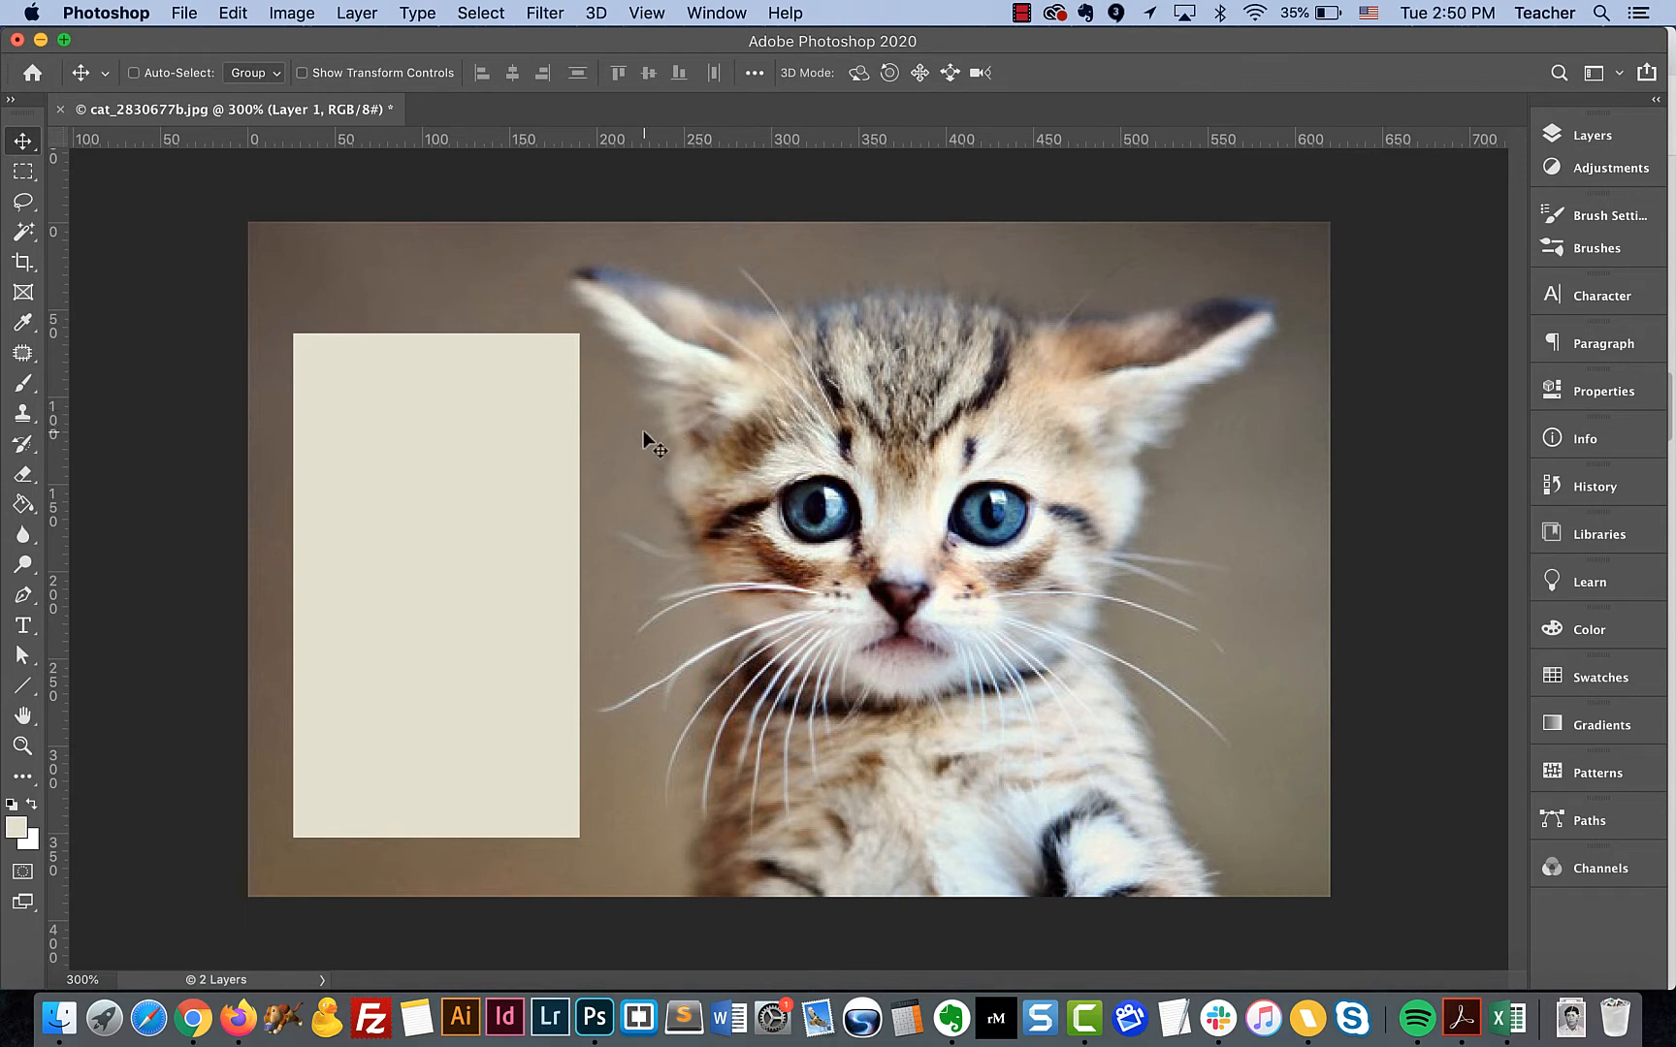
Step: Add a layer mask to Layer 1 and toggle the layer's visibility off and back on
left_click(1556, 134)
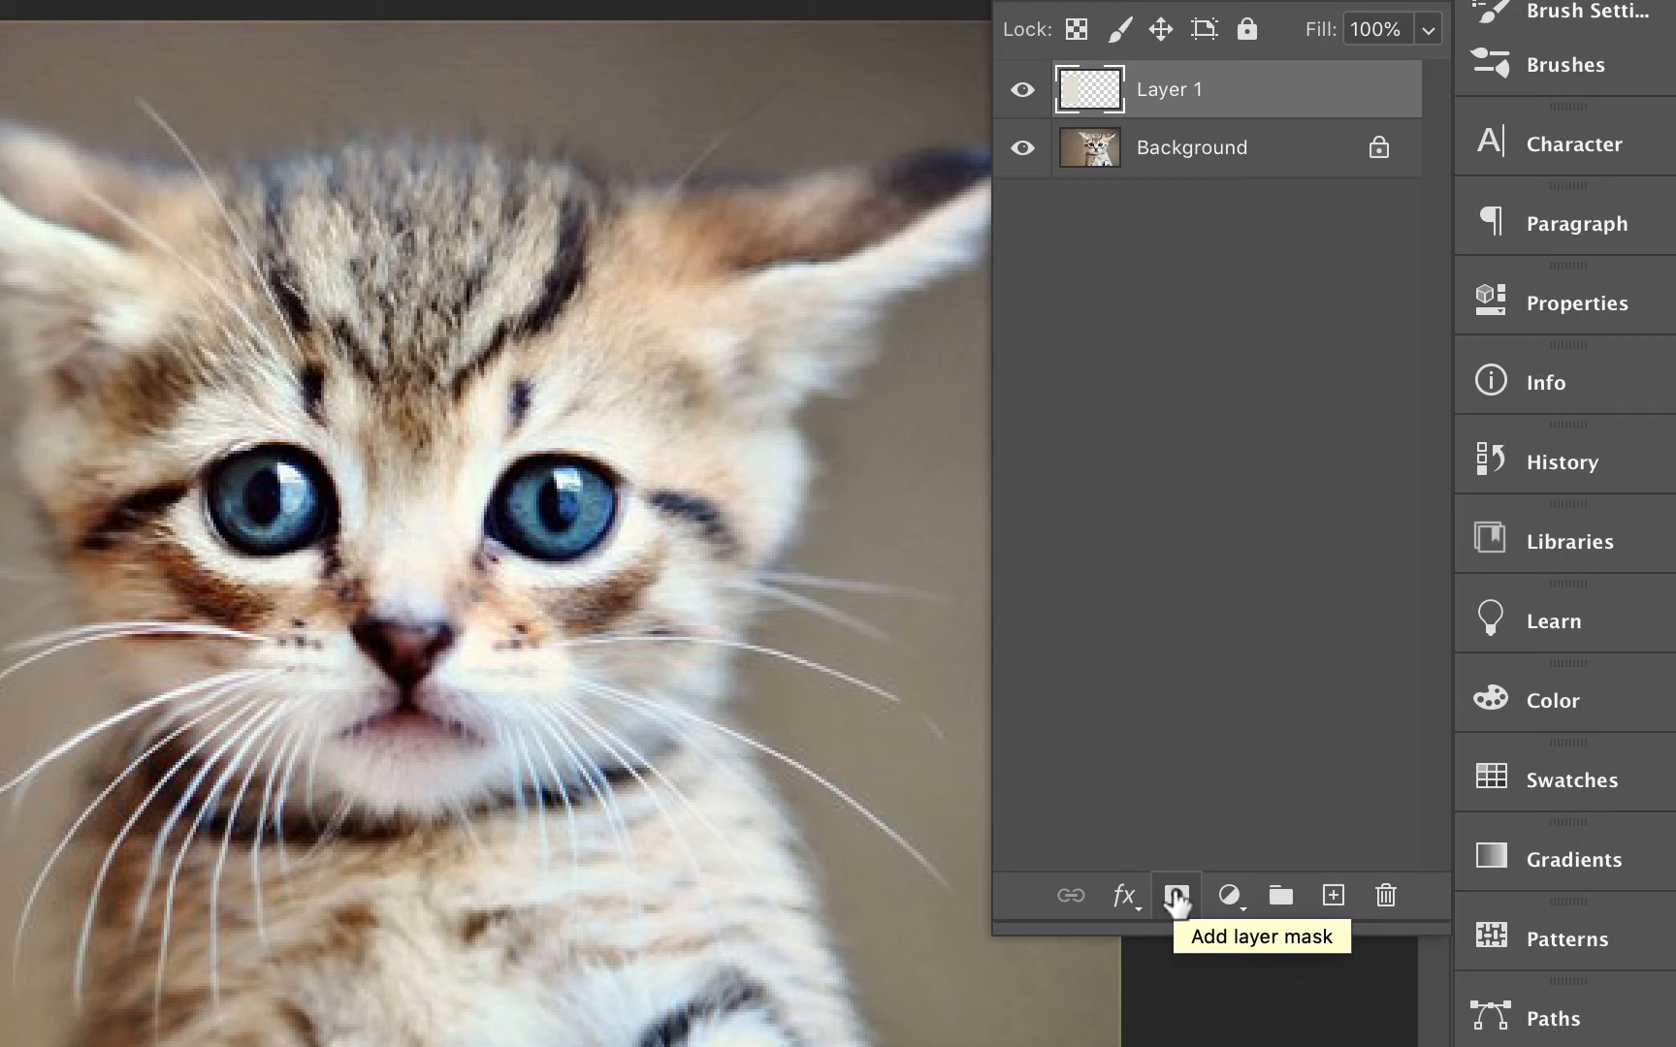
left_click(1176, 896)
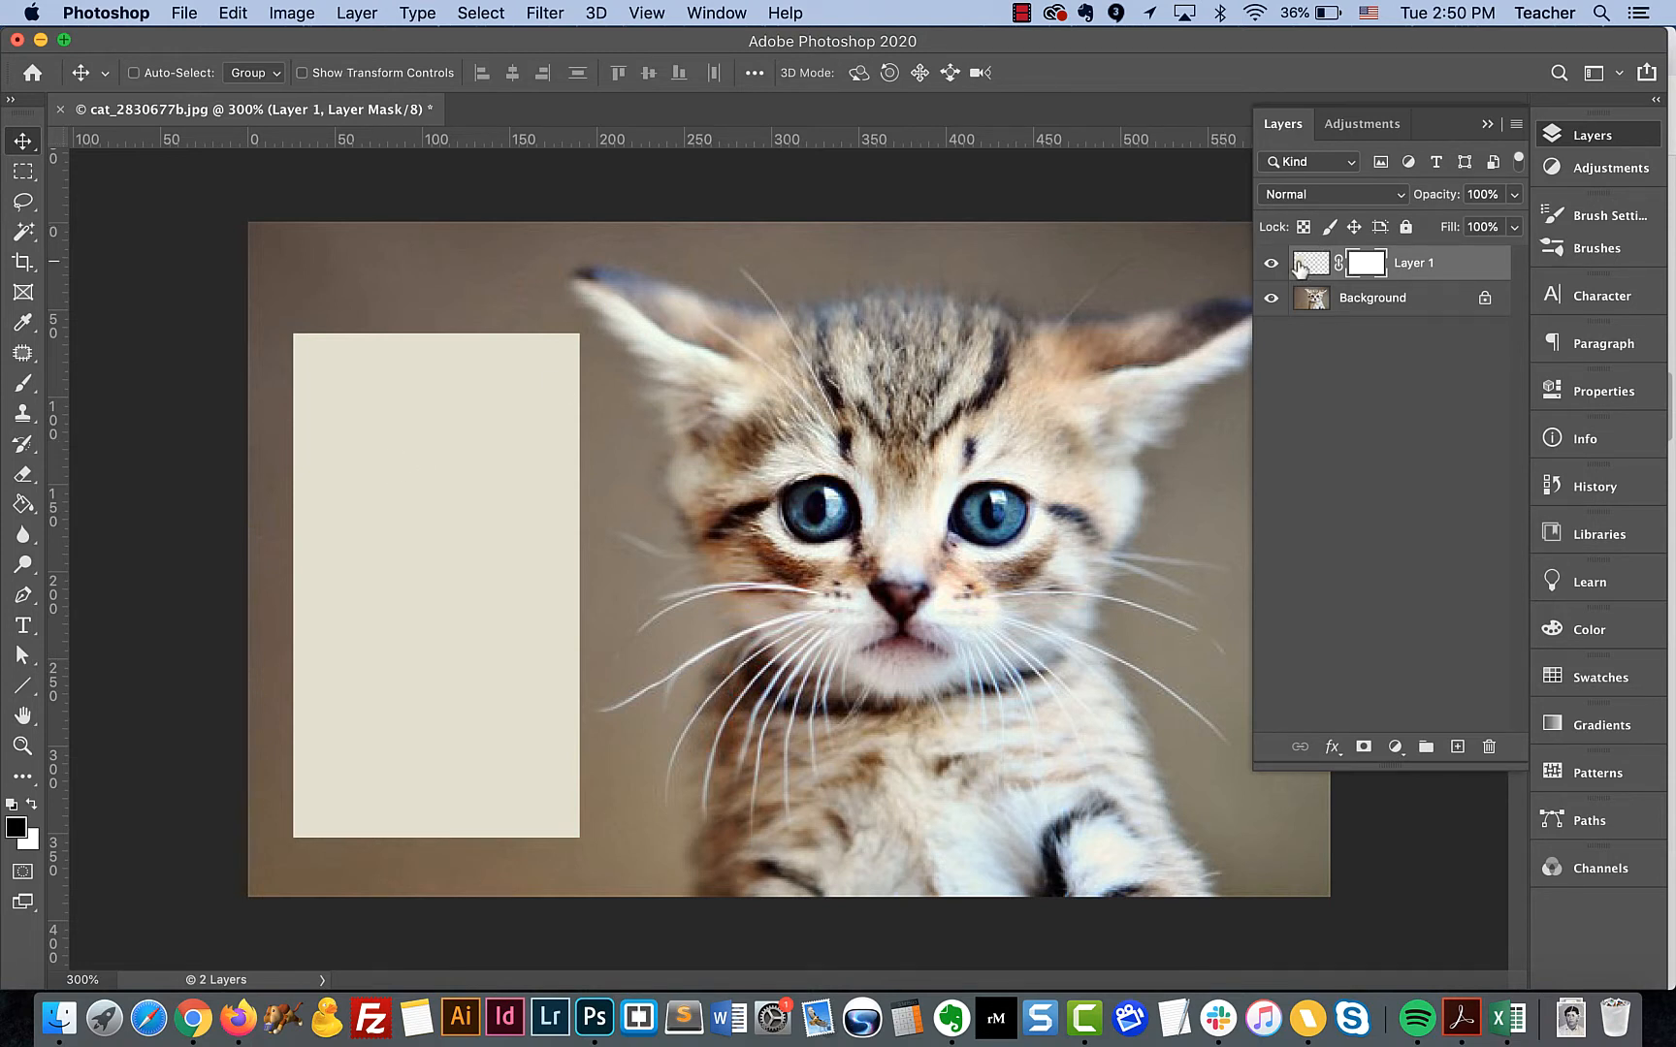
left_click(1273, 267)
left_click(1274, 267)
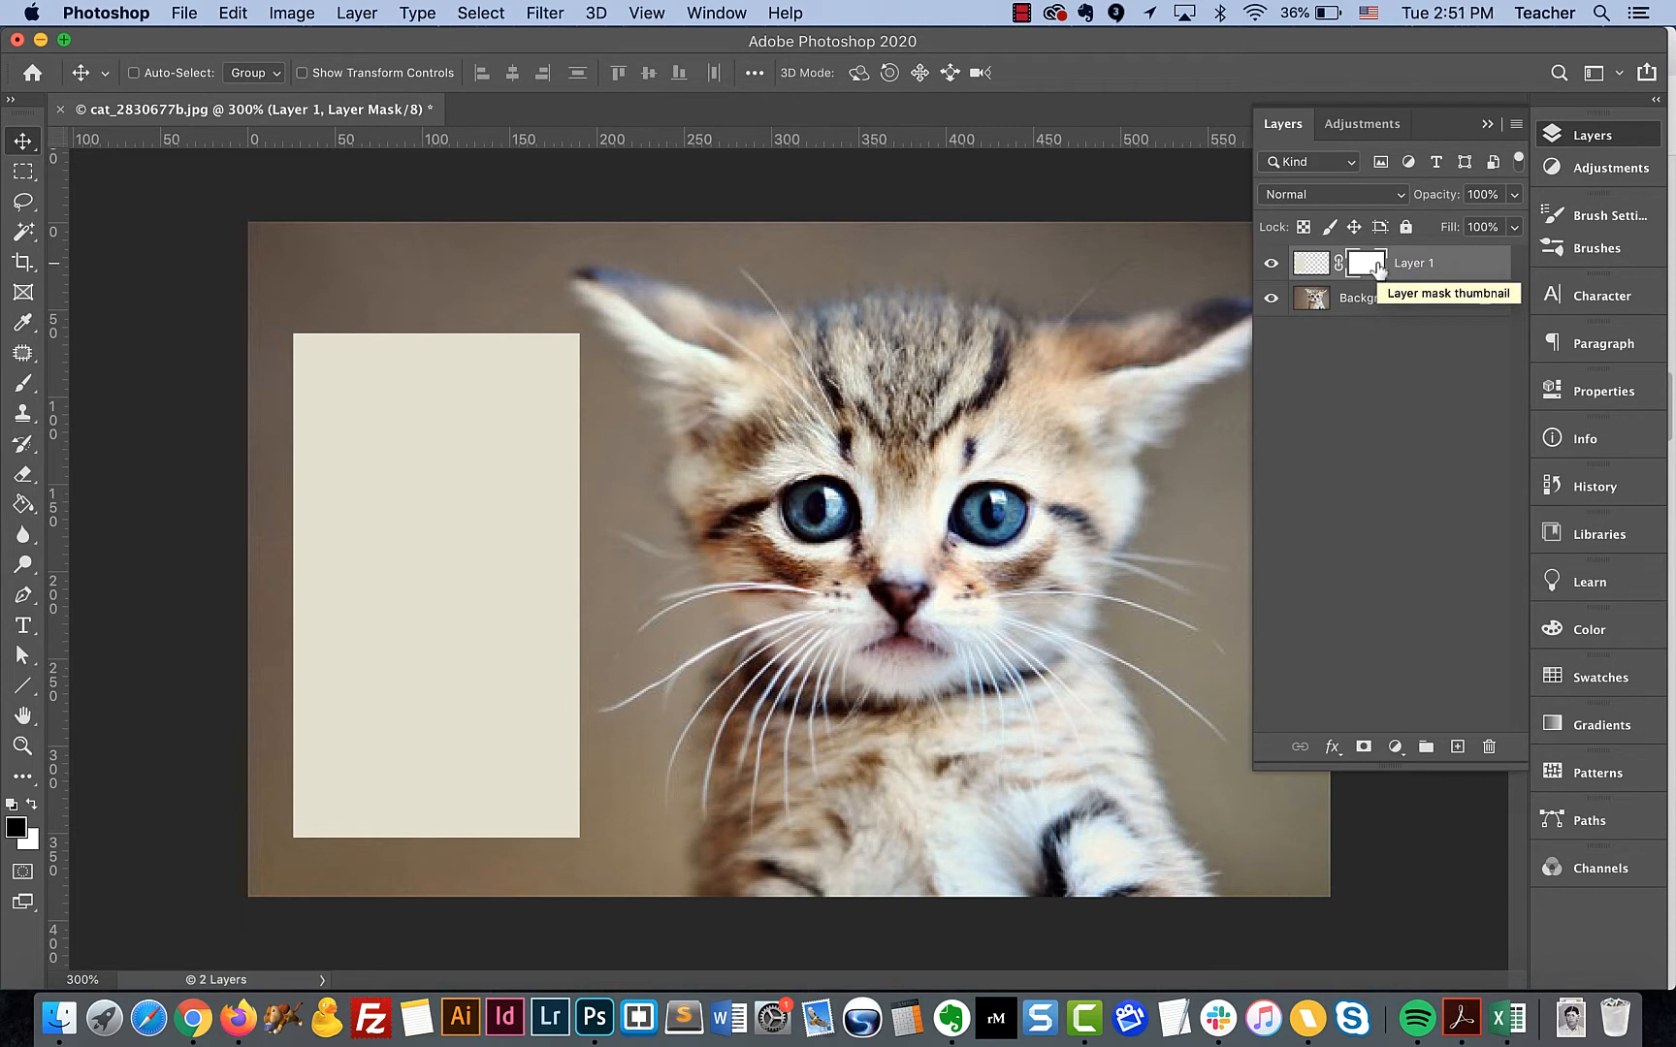
Step: Hide five diagonal stripes of the rectangle by brushing black on its layer mask, and move the masked rectangle slightly down and right
left_click(23, 383)
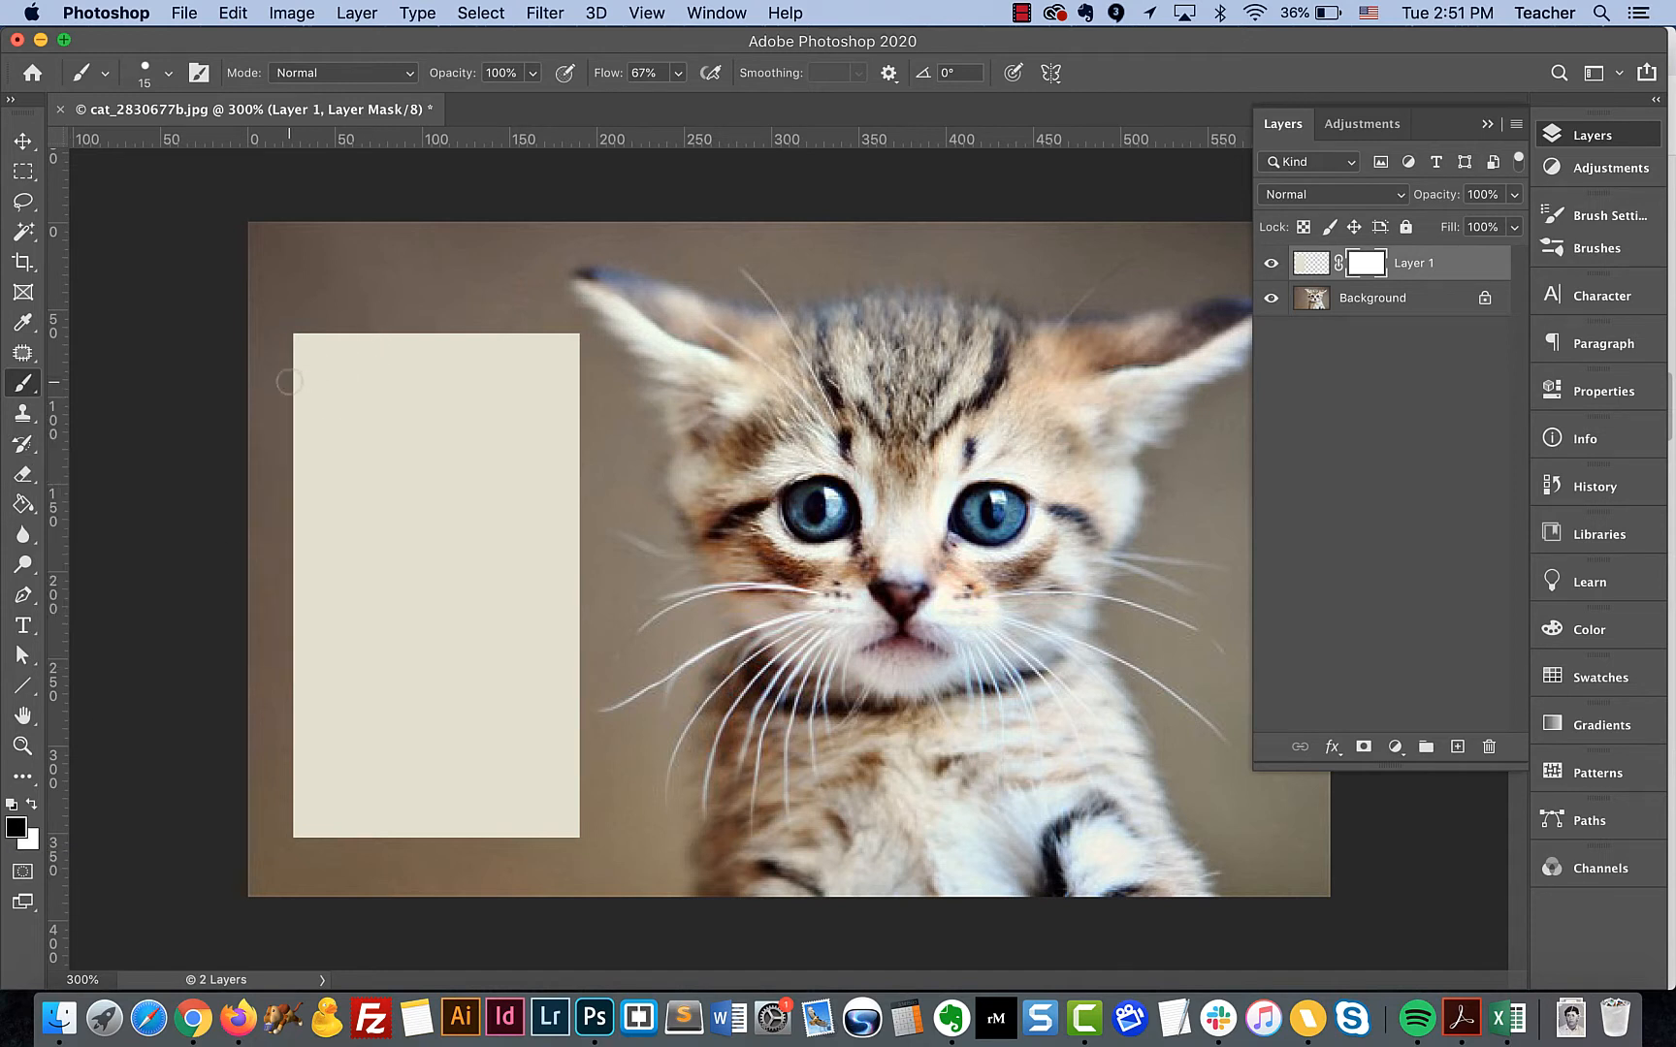
left_click_drag(286, 386, 371, 332)
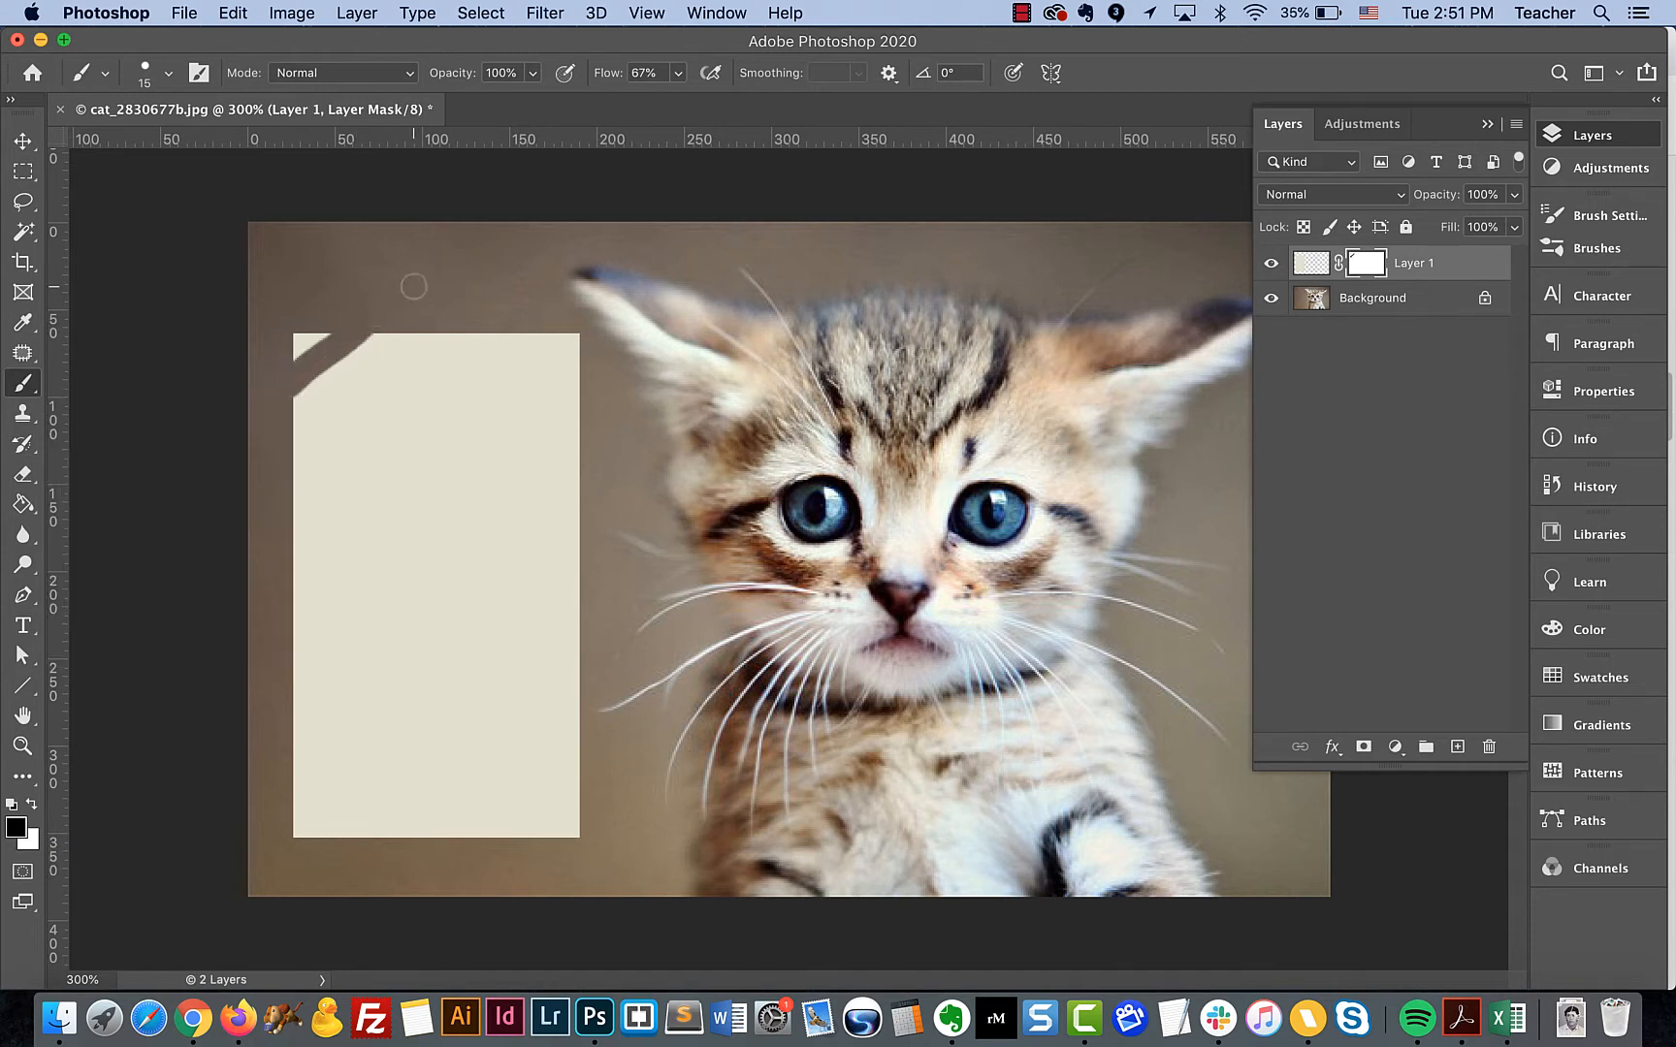
left_click_drag(285, 439, 479, 284)
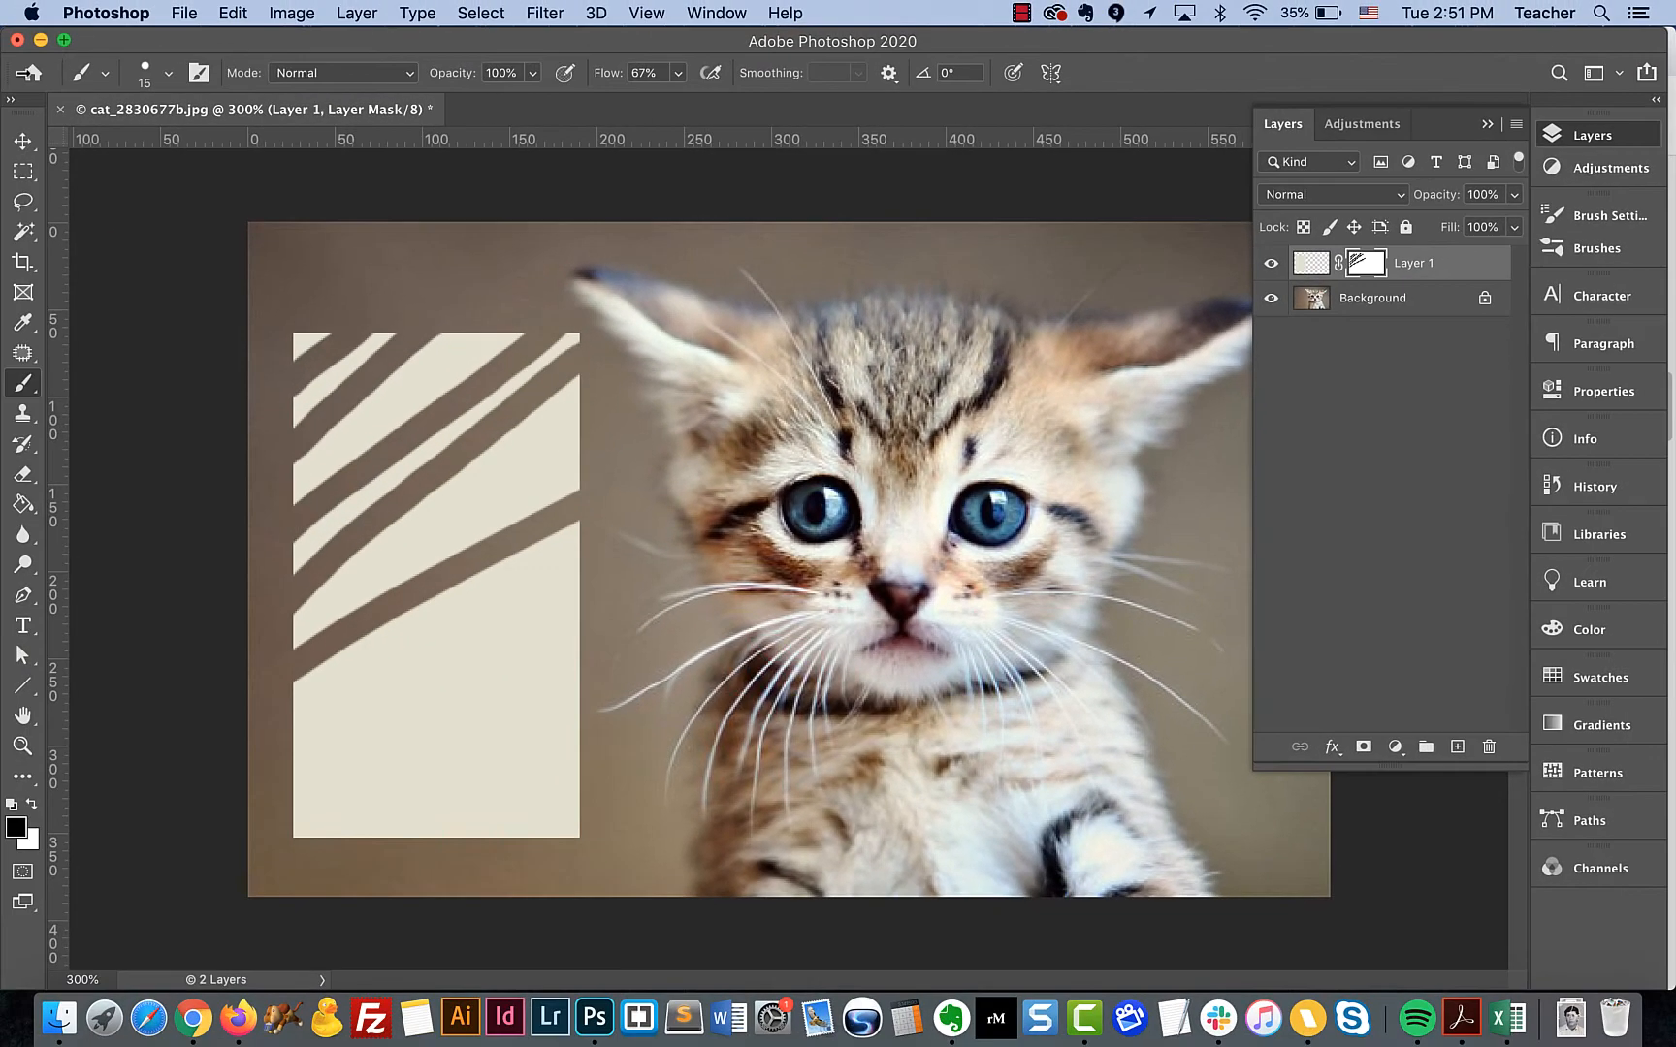
left_click(24, 142)
mouse_move(476, 507)
left_mouse_down()
mouse_move(868, 475)
mouse_move(889, 602)
mouse_move(890, 535)
mouse_move(959, 524)
mouse_move(856, 525)
mouse_move(833, 480)
mouse_move(880, 558)
mouse_move(532, 502)
mouse_move(496, 521)
left_mouse_up()
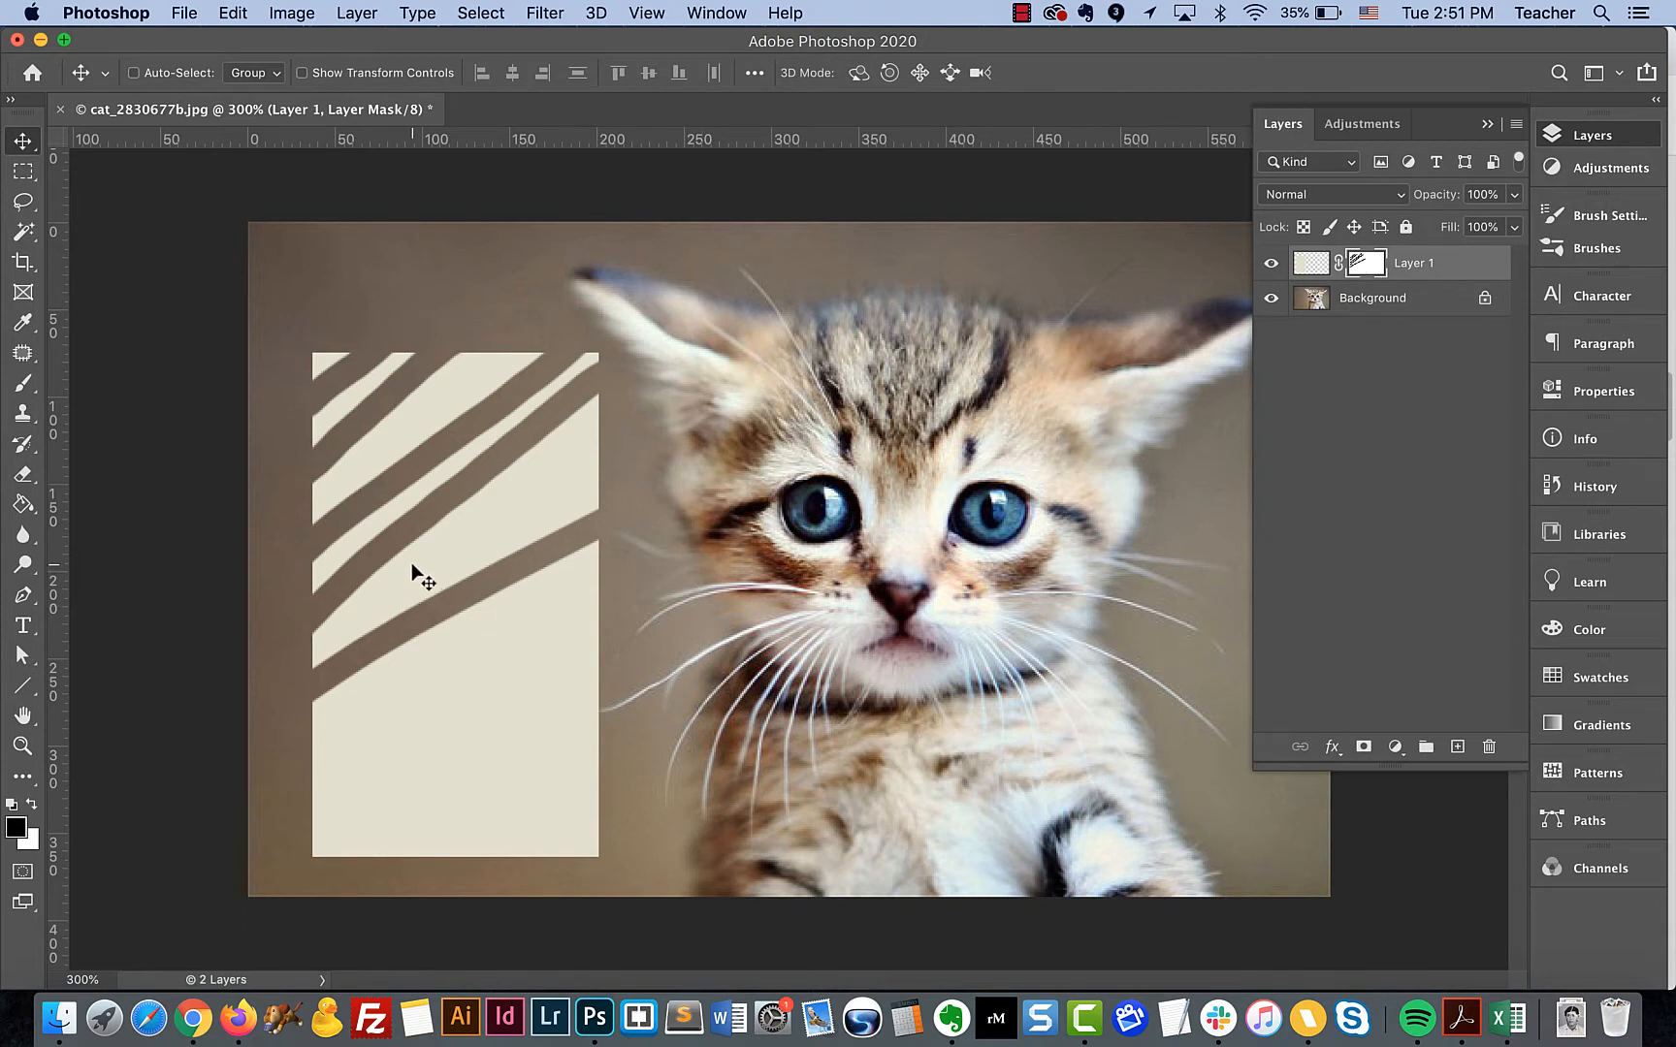
Step: Restore the hidden stripes of the rectangle by brushing over them with white on the layer mask
key("x")
left_click(22, 383)
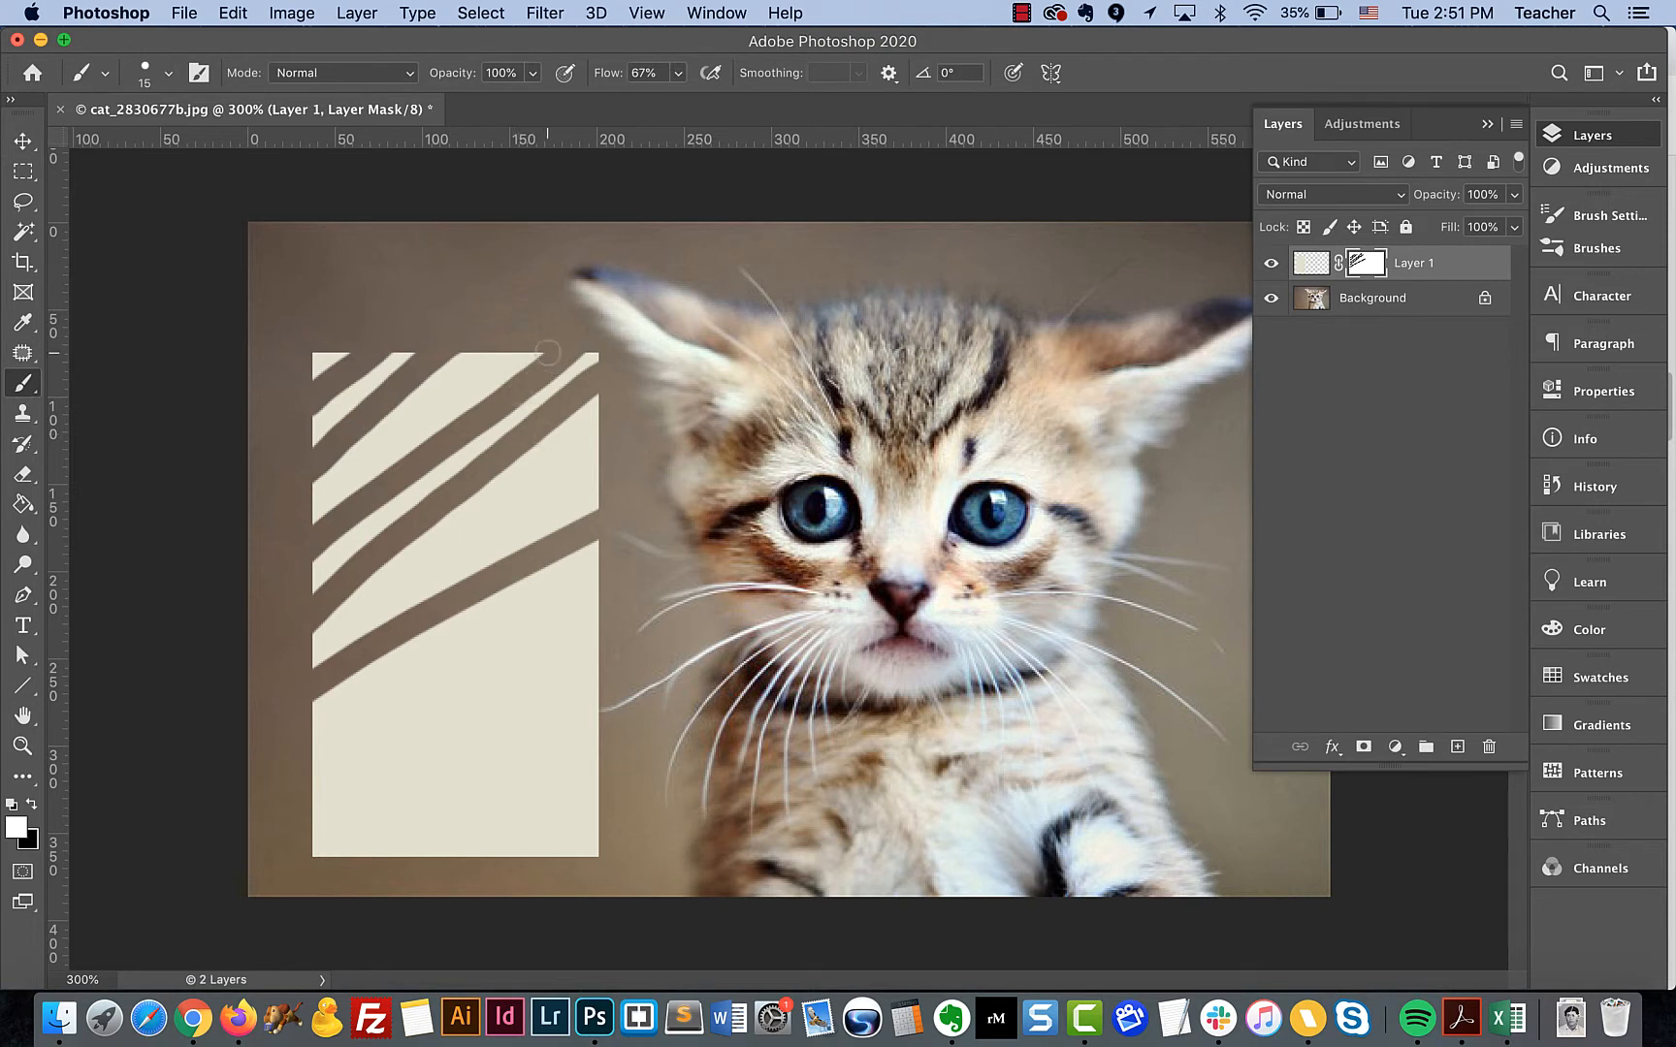
mouse_move(550, 353)
left_mouse_down()
mouse_move(294, 584)
mouse_move(339, 506)
mouse_move(534, 361)
left_mouse_up()
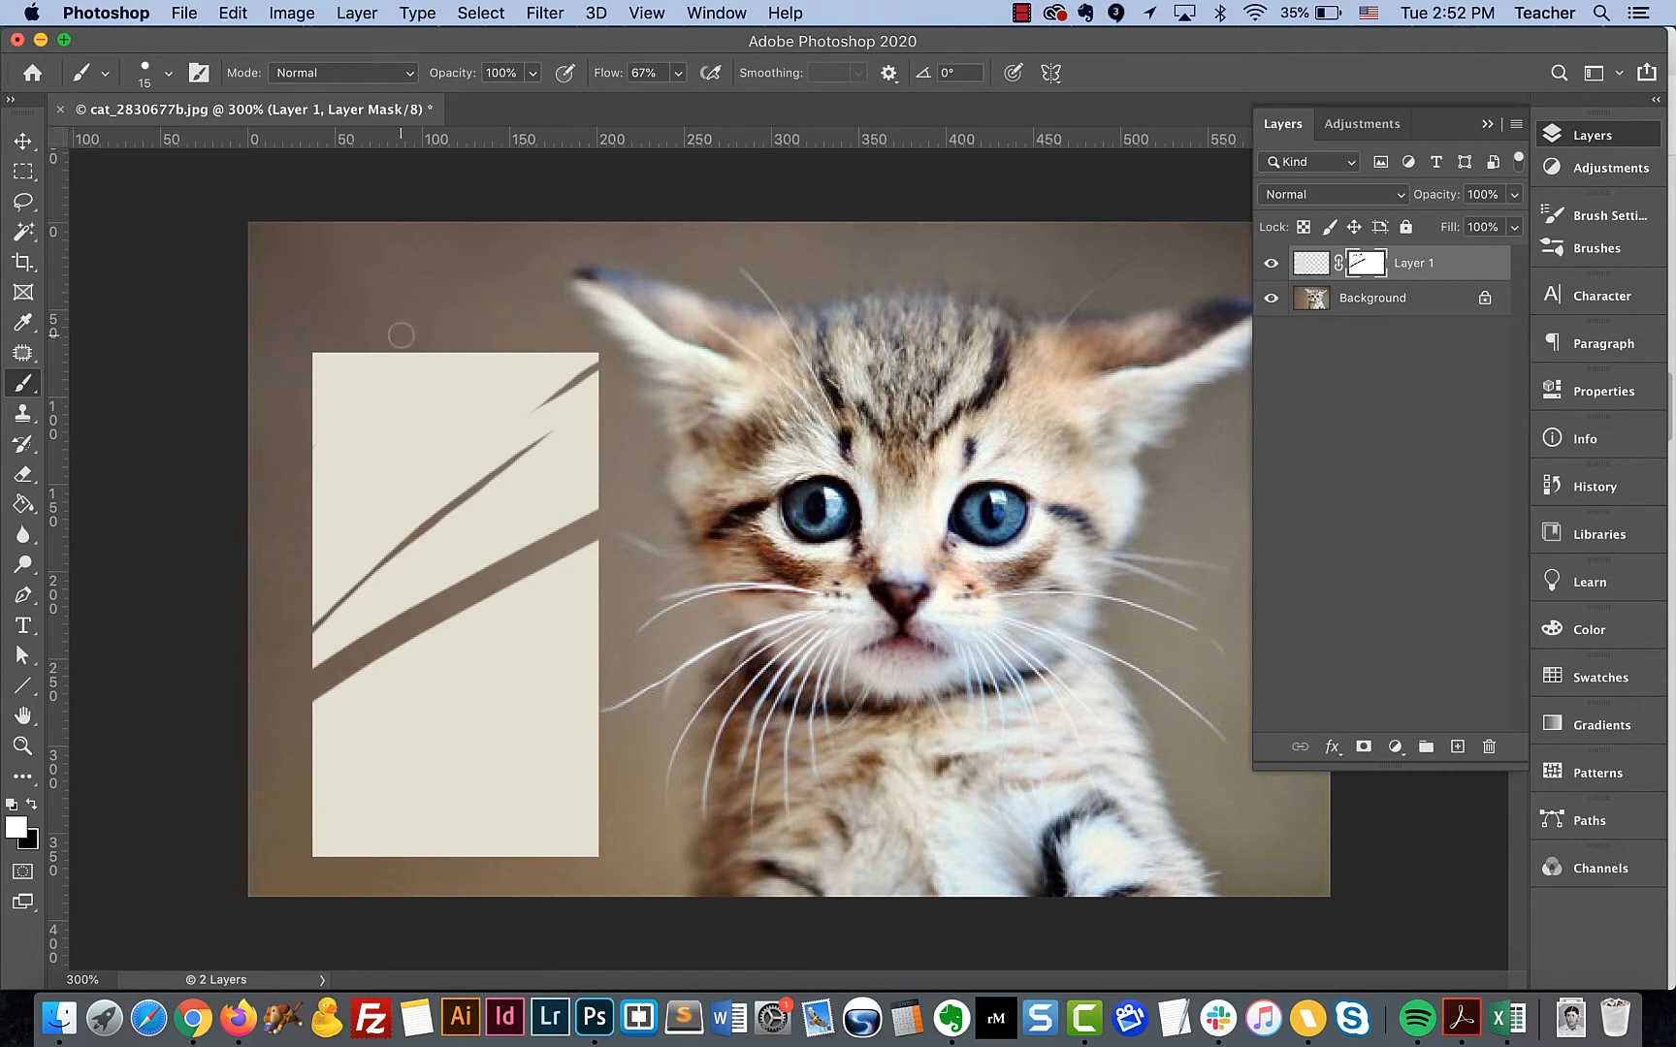
left_click_drag(600, 348, 537, 408)
left_click_drag(307, 630, 571, 419)
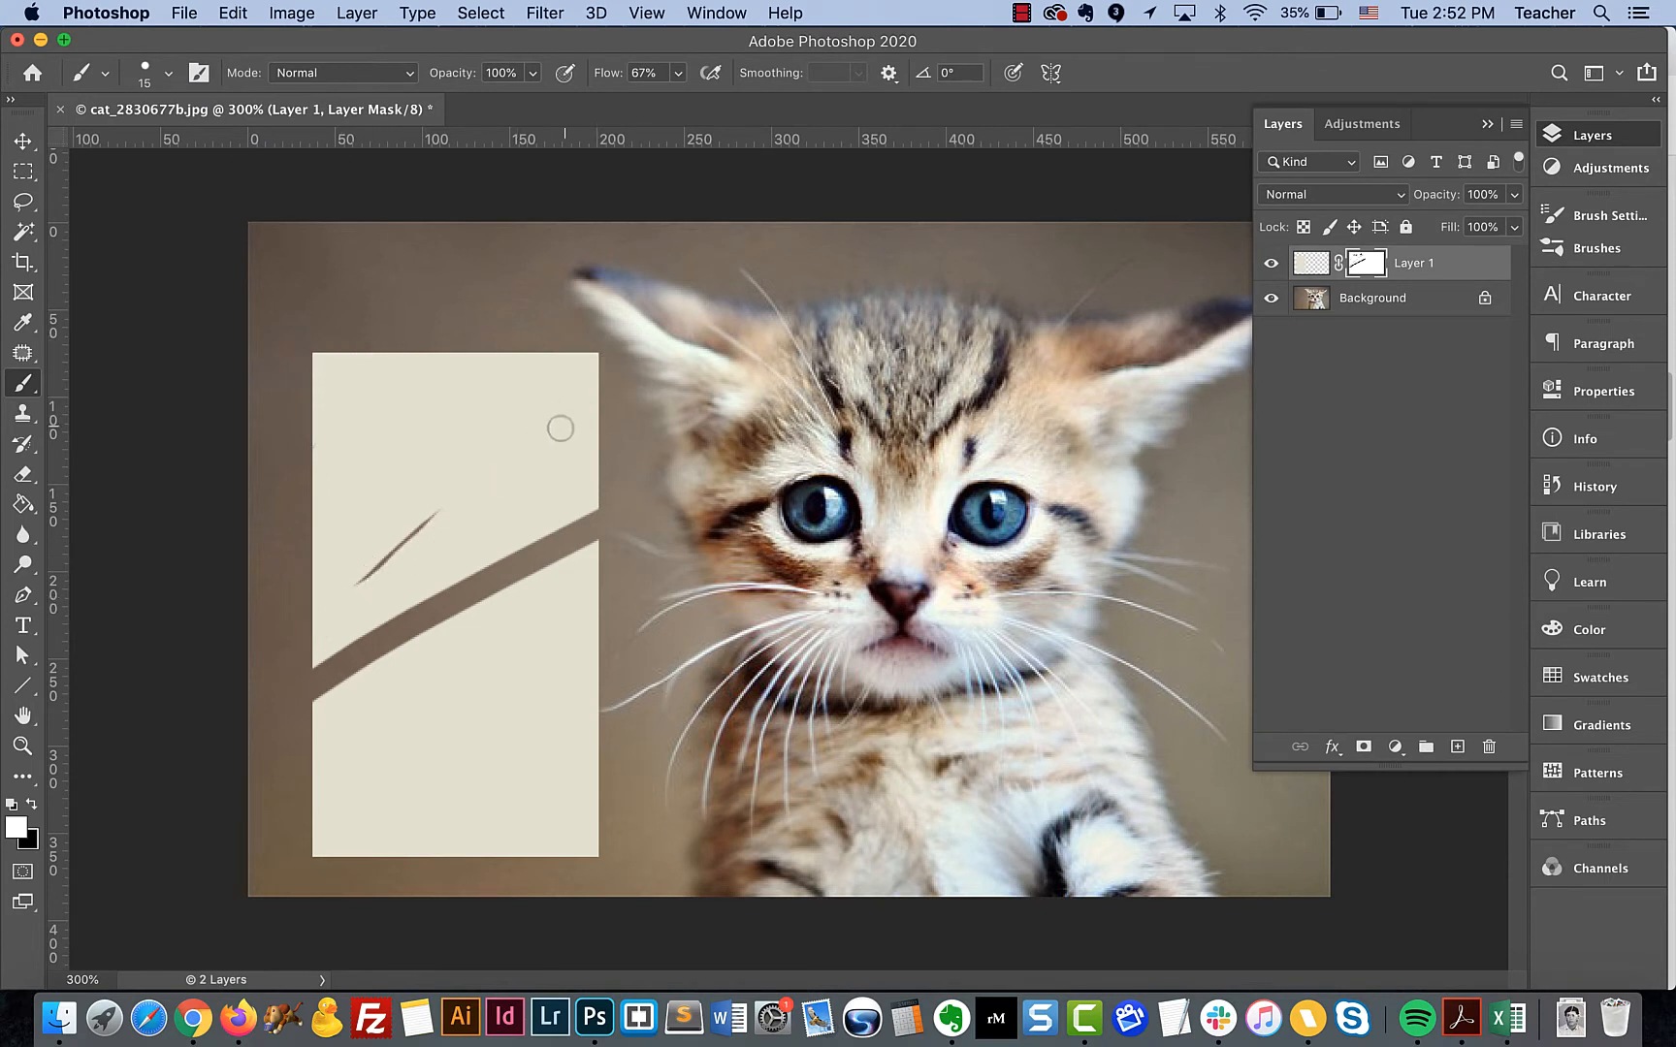
left_click_drag(461, 503, 324, 611)
mouse_move(295, 686)
left_mouse_down()
mouse_move(709, 444)
mouse_move(584, 557)
mouse_move(620, 520)
mouse_move(466, 577)
mouse_move(234, 716)
mouse_move(218, 743)
mouse_move(367, 636)
mouse_move(295, 692)
mouse_move(633, 498)
mouse_move(620, 521)
mouse_move(518, 556)
mouse_move(416, 626)
left_mouse_up()
left_click_drag(325, 690, 613, 524)
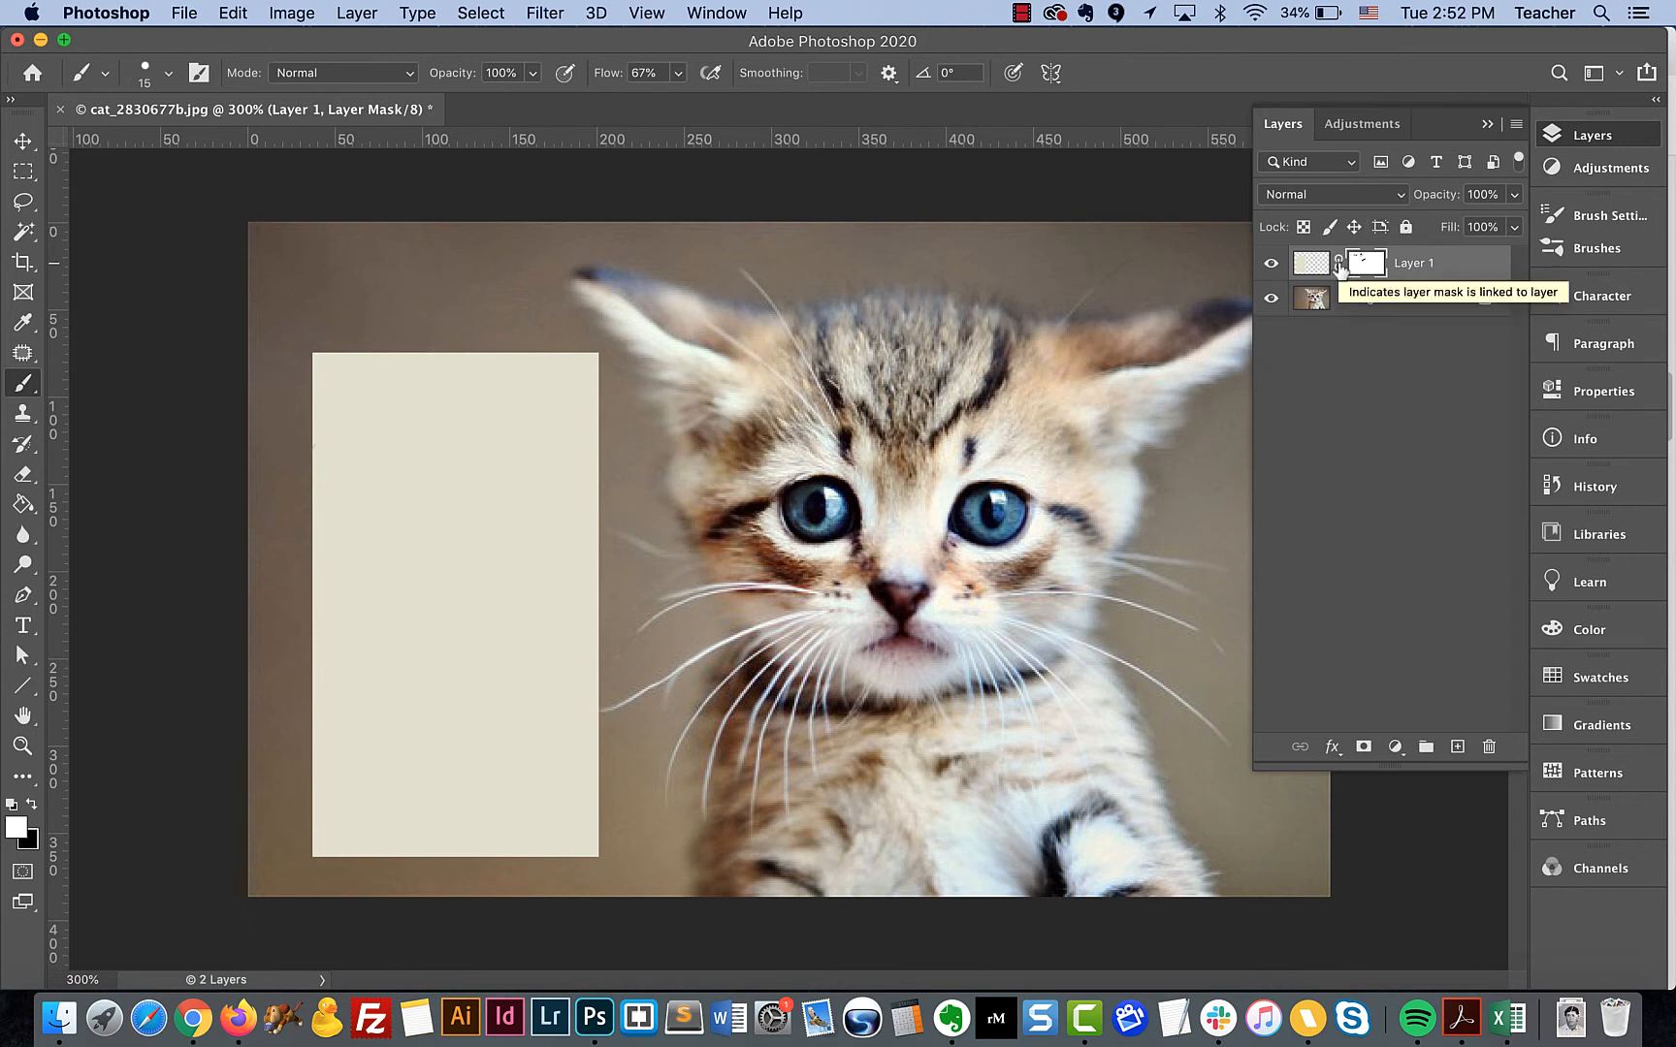
Step: Select Layer 1's content instead of its mask and move the rectangle over the middle of the cat's face
left_click(23, 143)
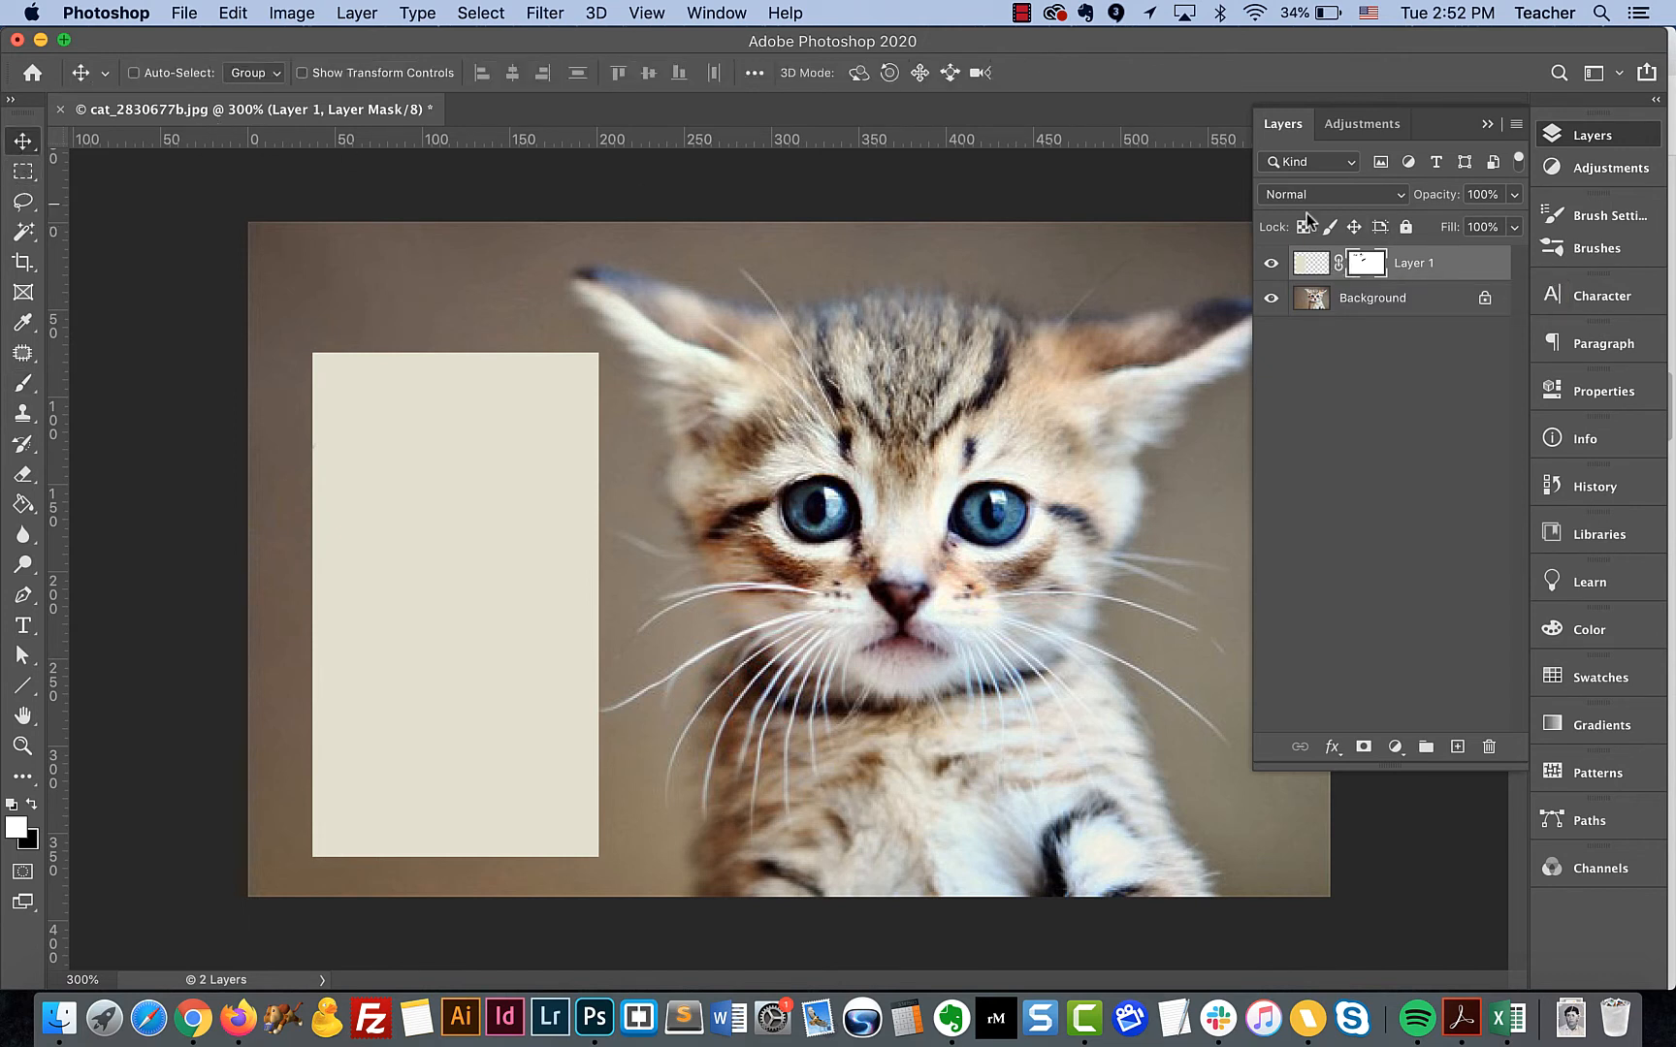
left_click(1310, 262)
left_click_drag(504, 540, 843, 526)
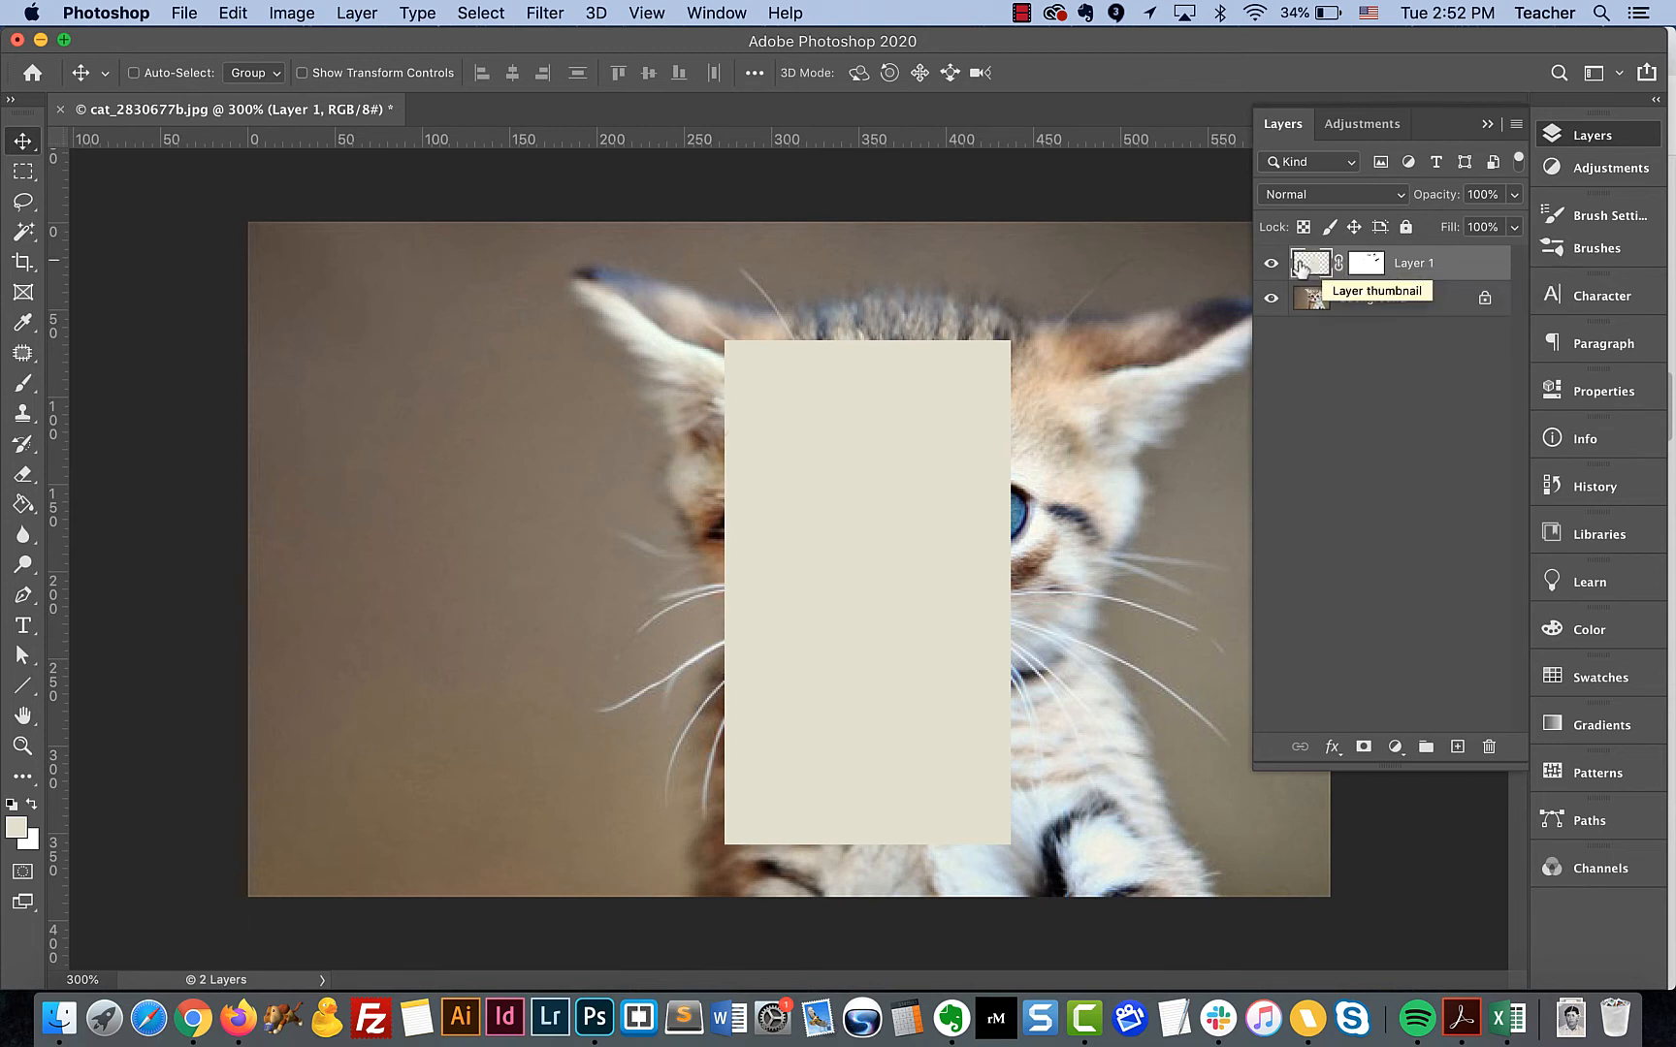
Step: Try a beige brush stroke directly on Layer 1's content beside the rectangle, and undo it
left_click(20, 387)
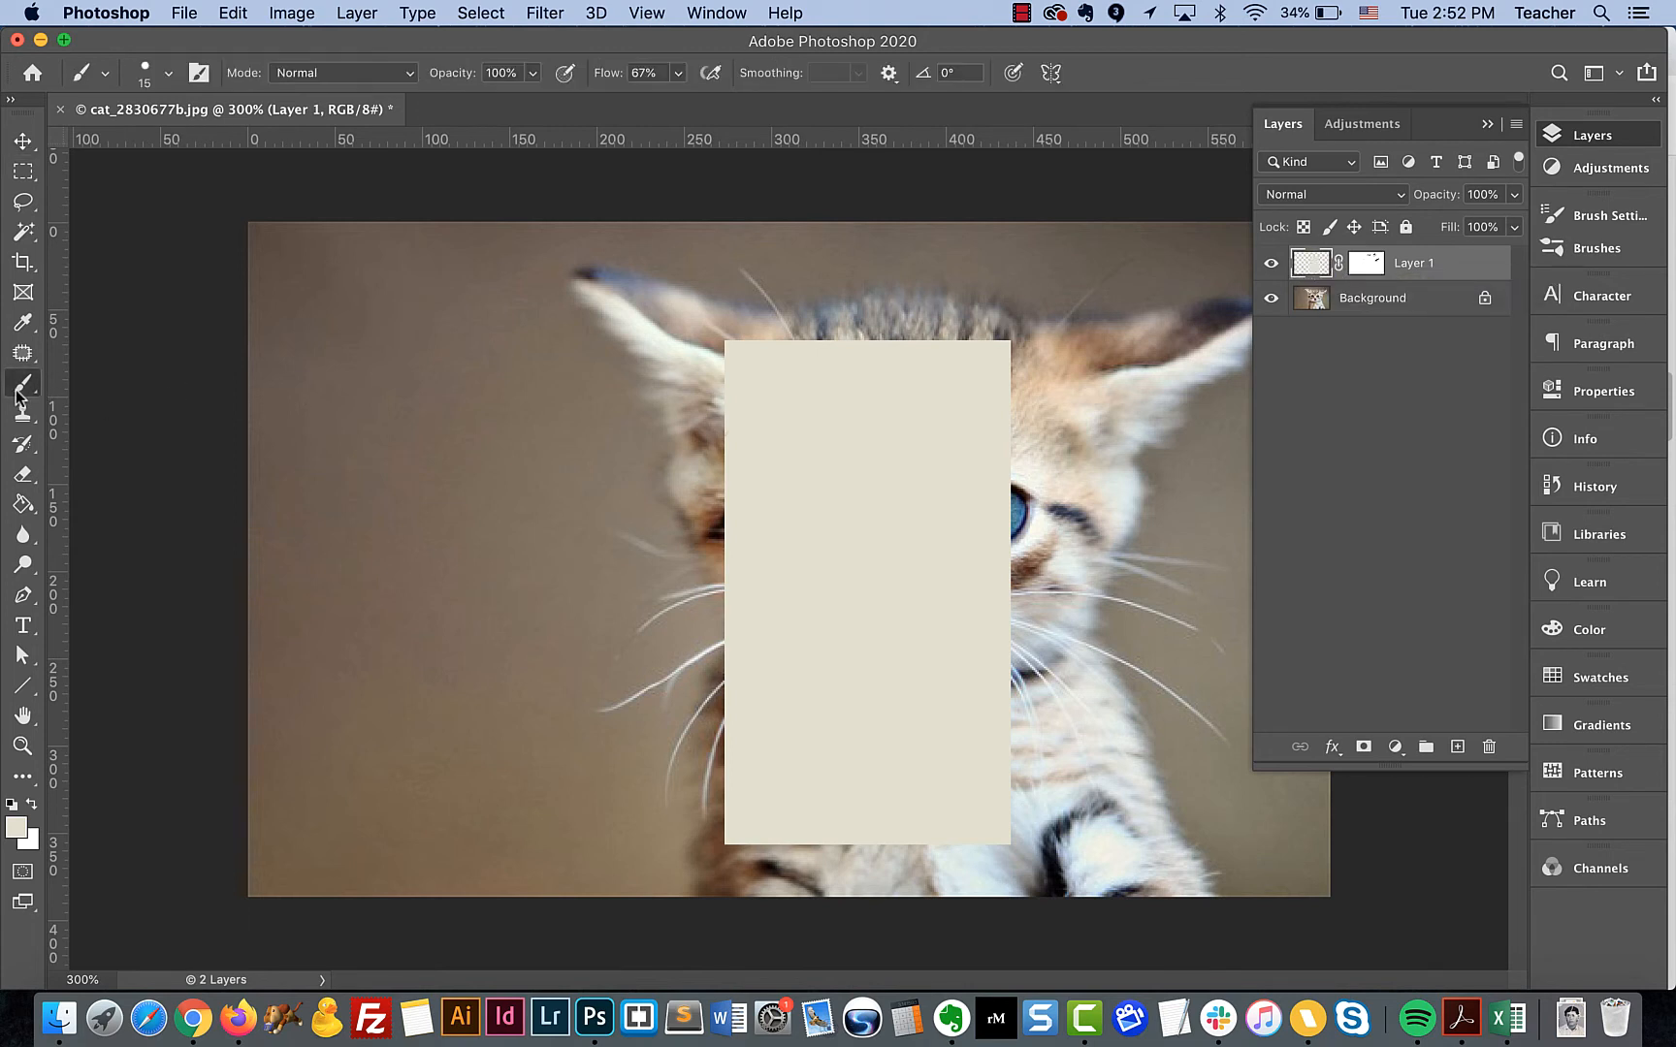
left_click_drag(545, 613, 798, 449)
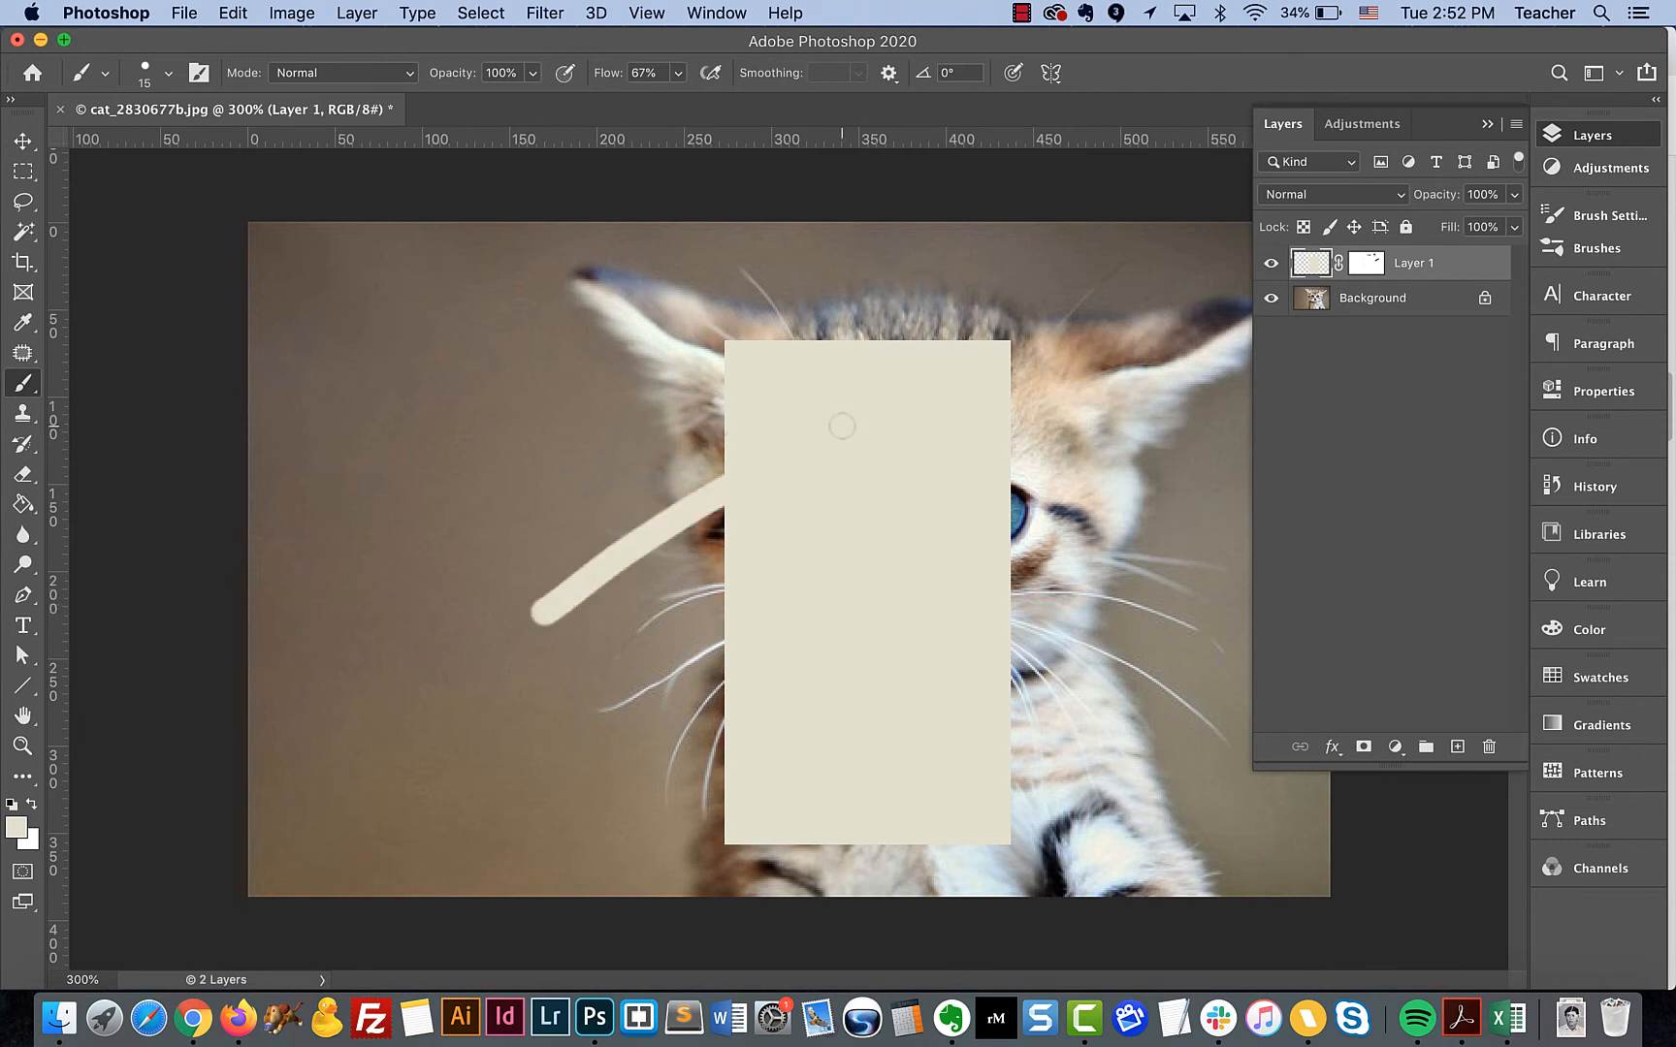
key("super+z")
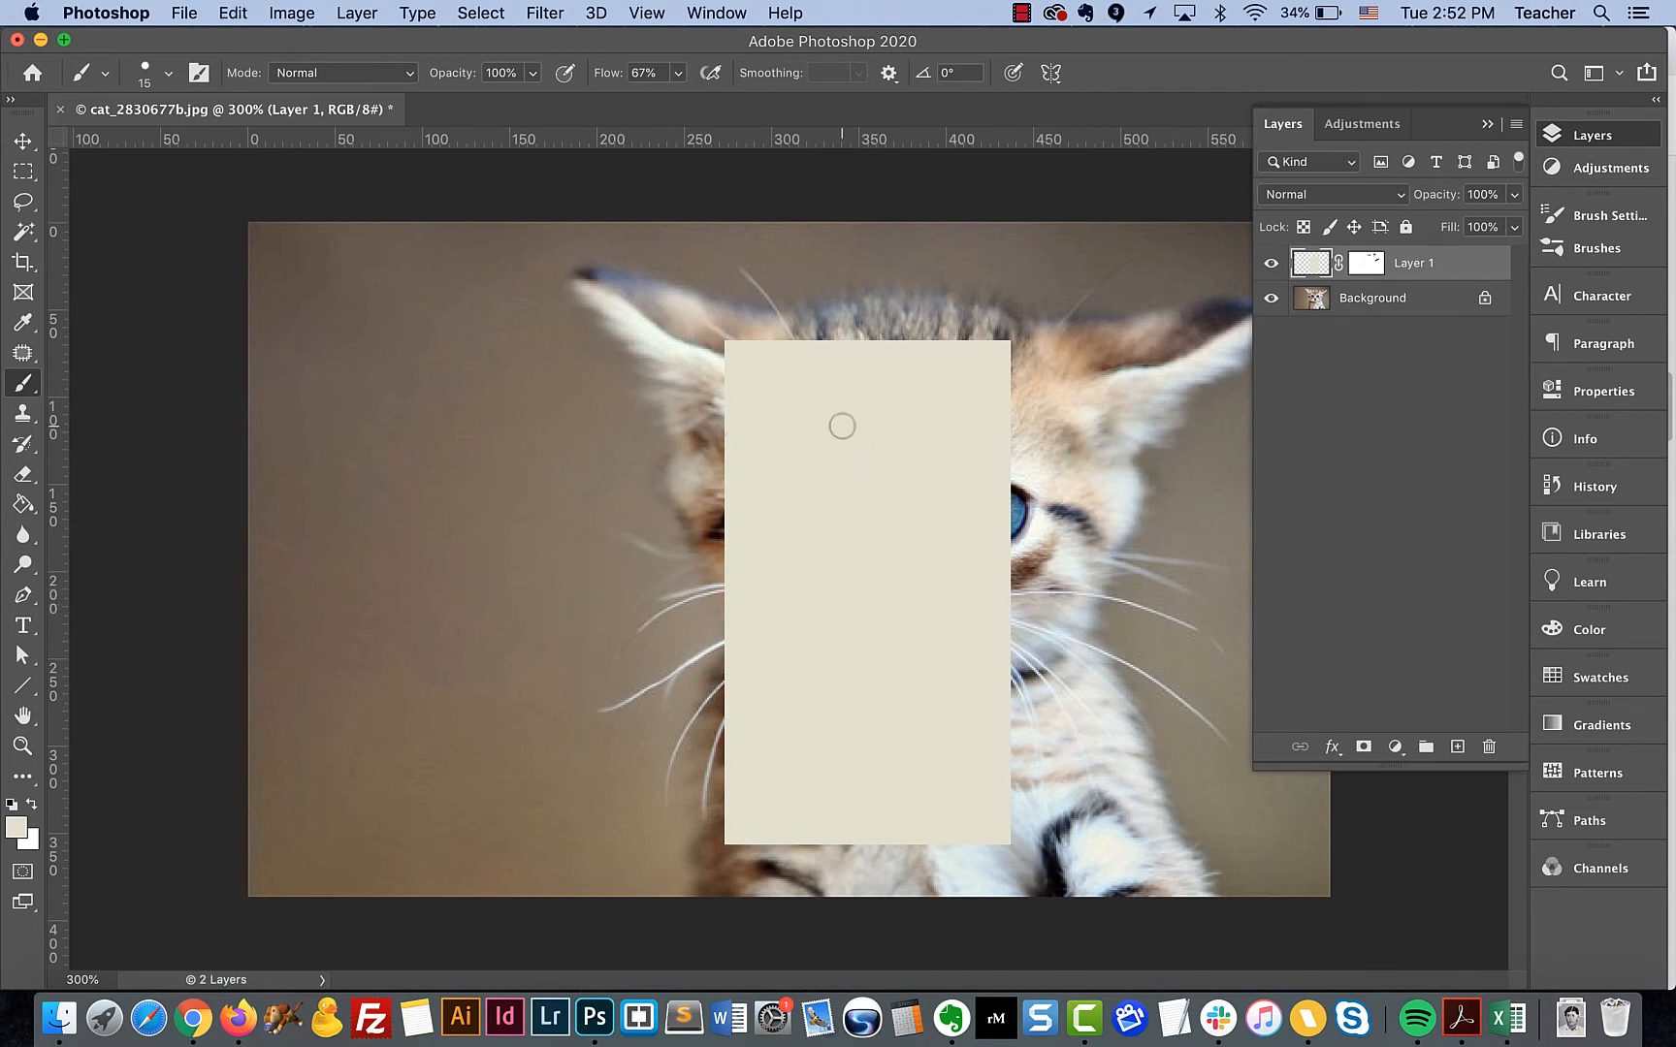
Step: Target the layer mask and brush five diagonal strokes in black across the rectangle to reveal the cat's face underneath
left_click(1365, 267)
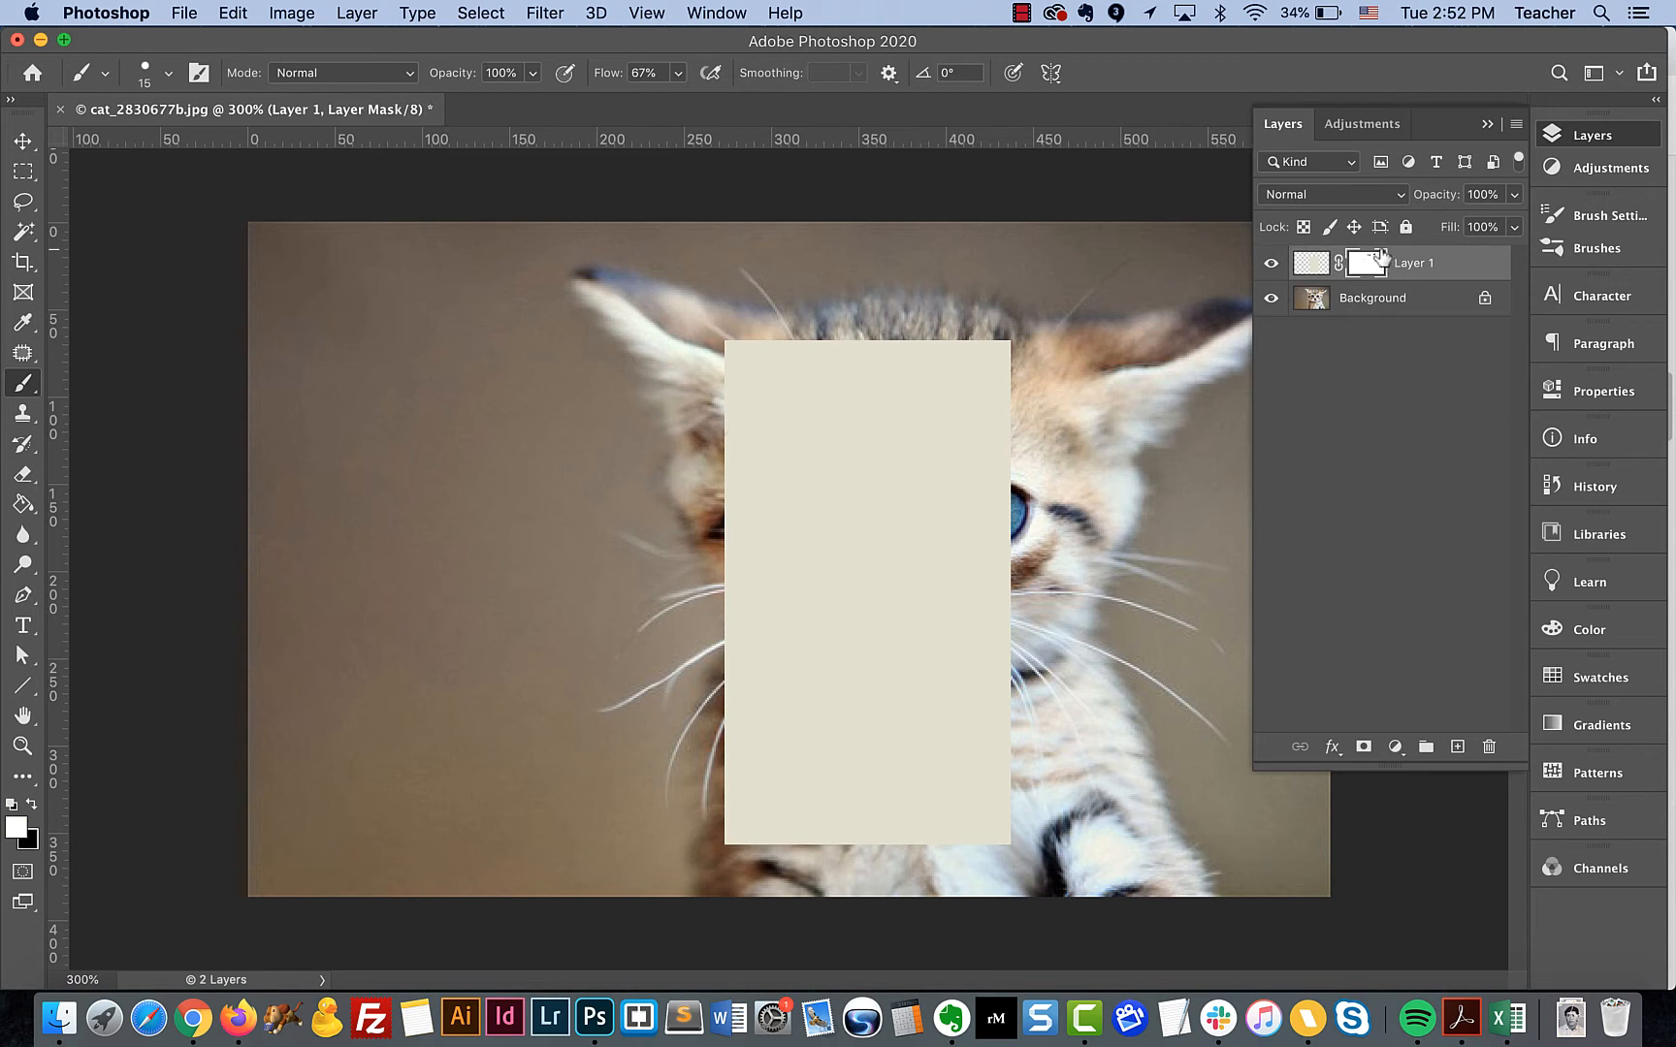
key("x")
left_click_drag(694, 478, 982, 212)
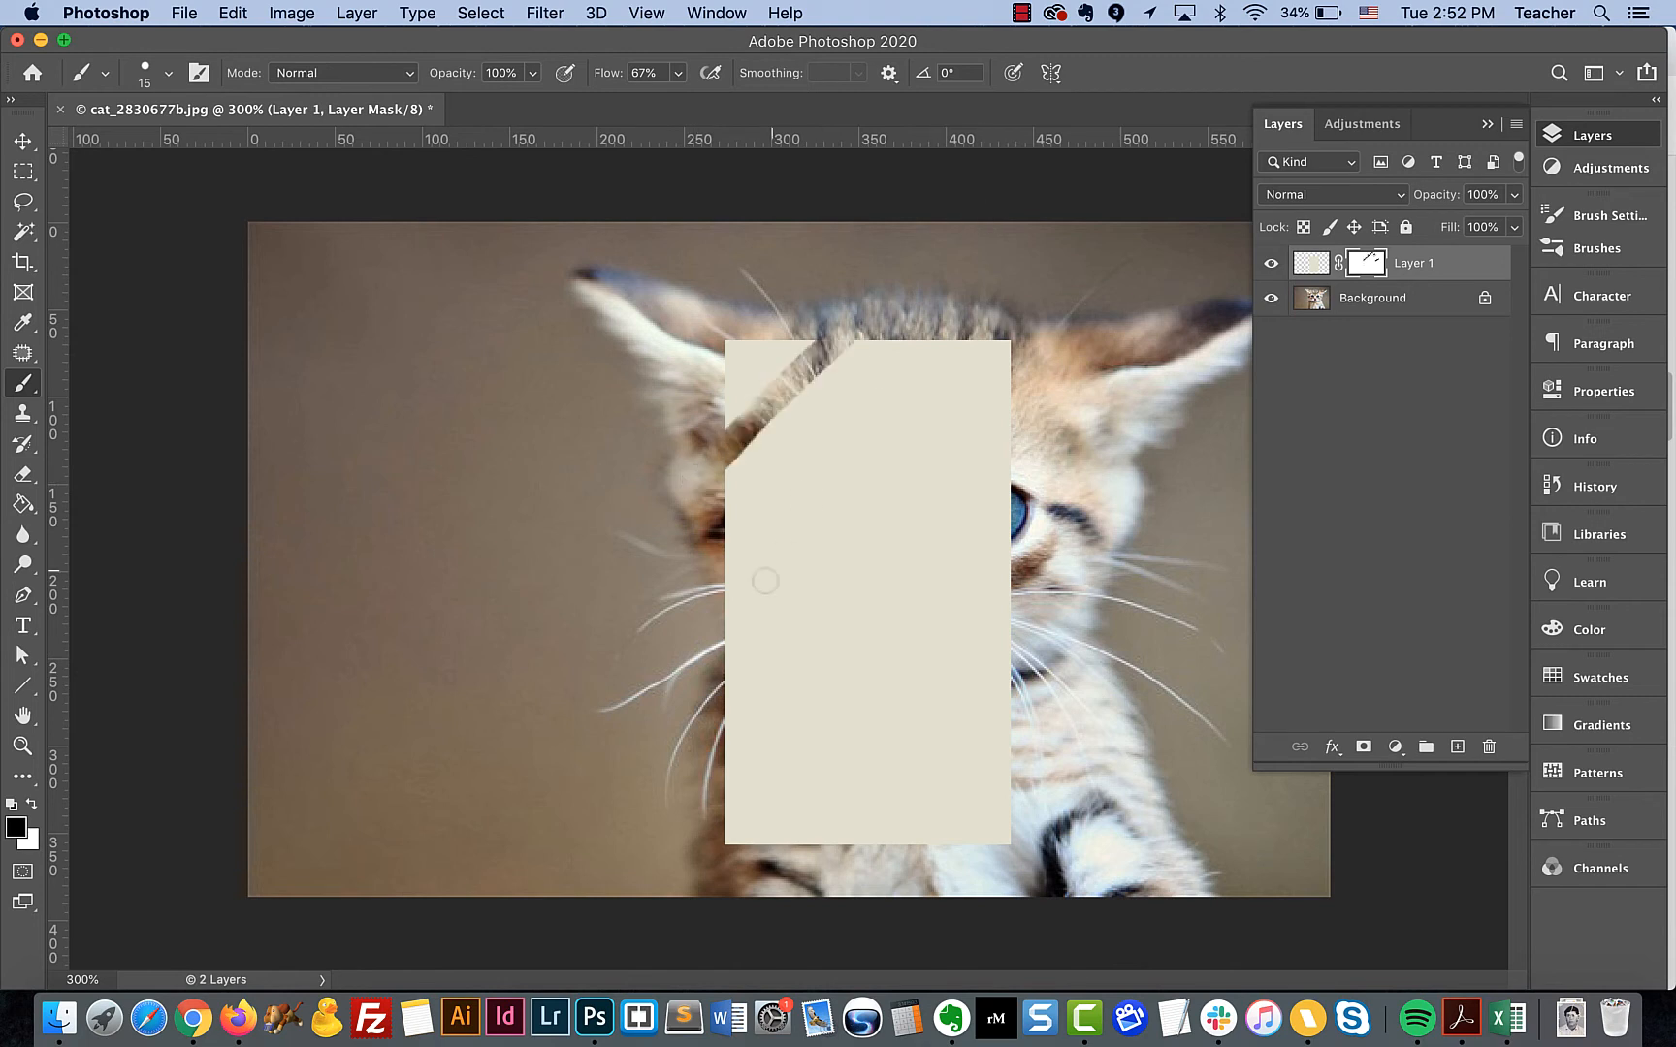
left_click_drag(745, 578, 1103, 135)
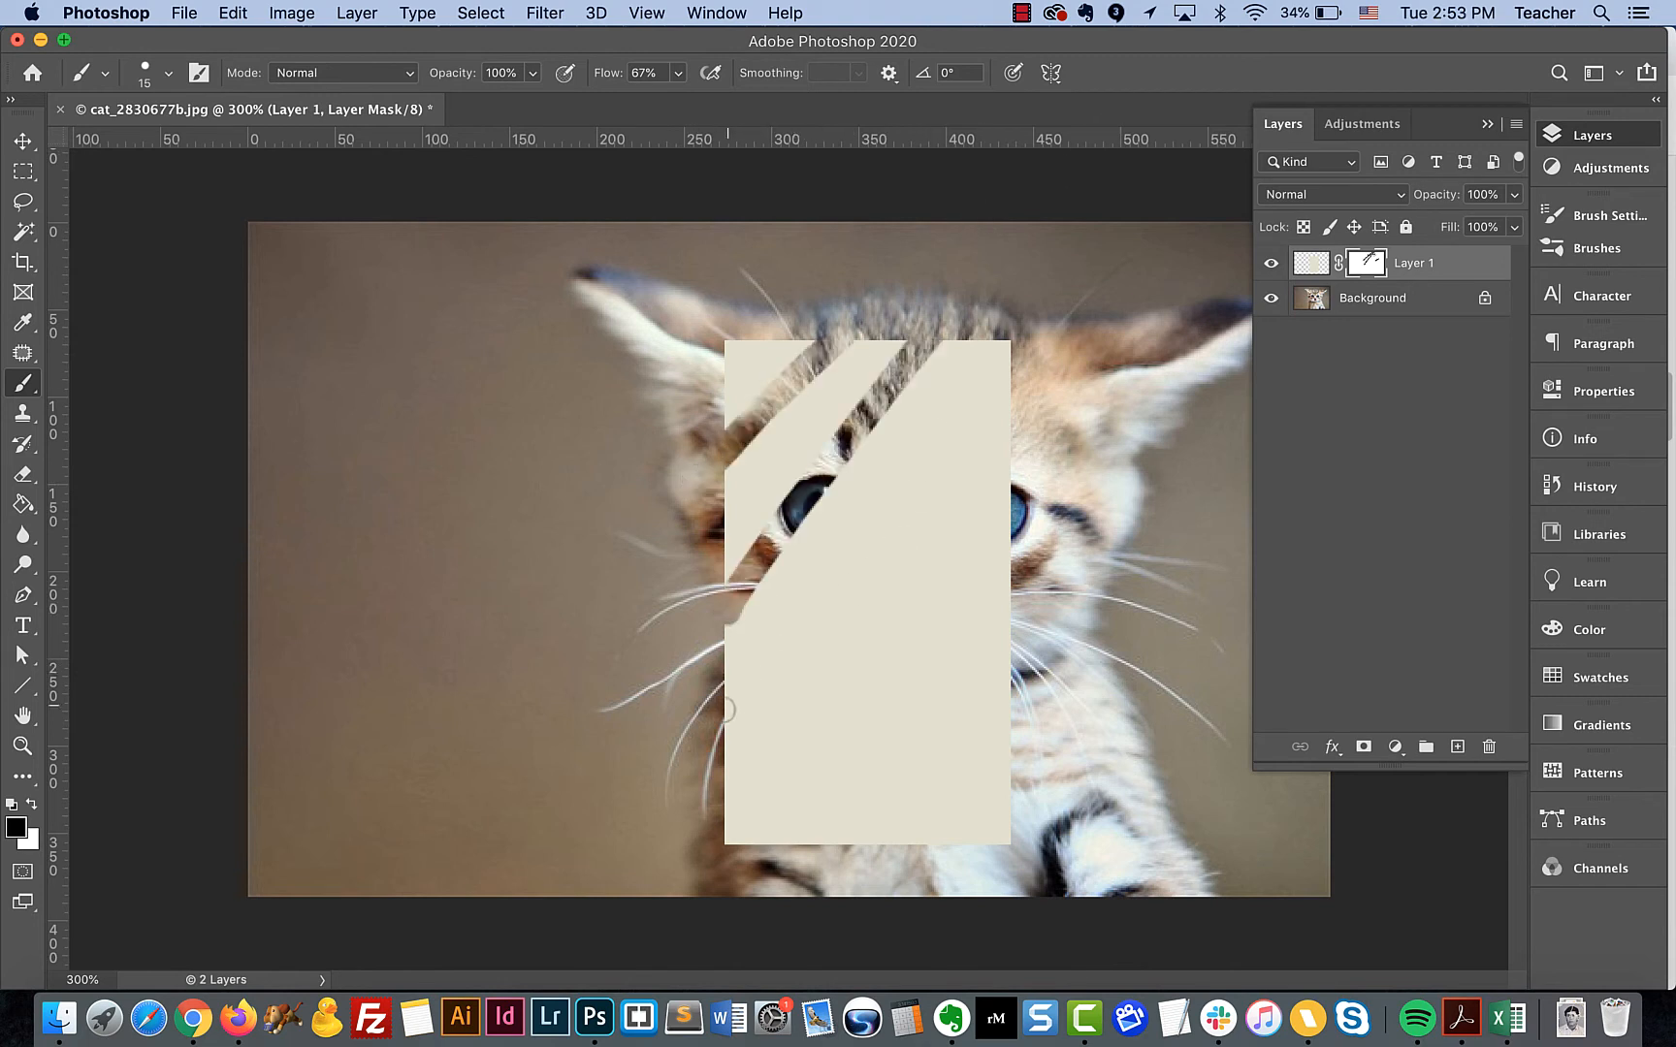
left_click_drag(728, 711, 1173, 62)
left_click_drag(676, 790, 1146, 202)
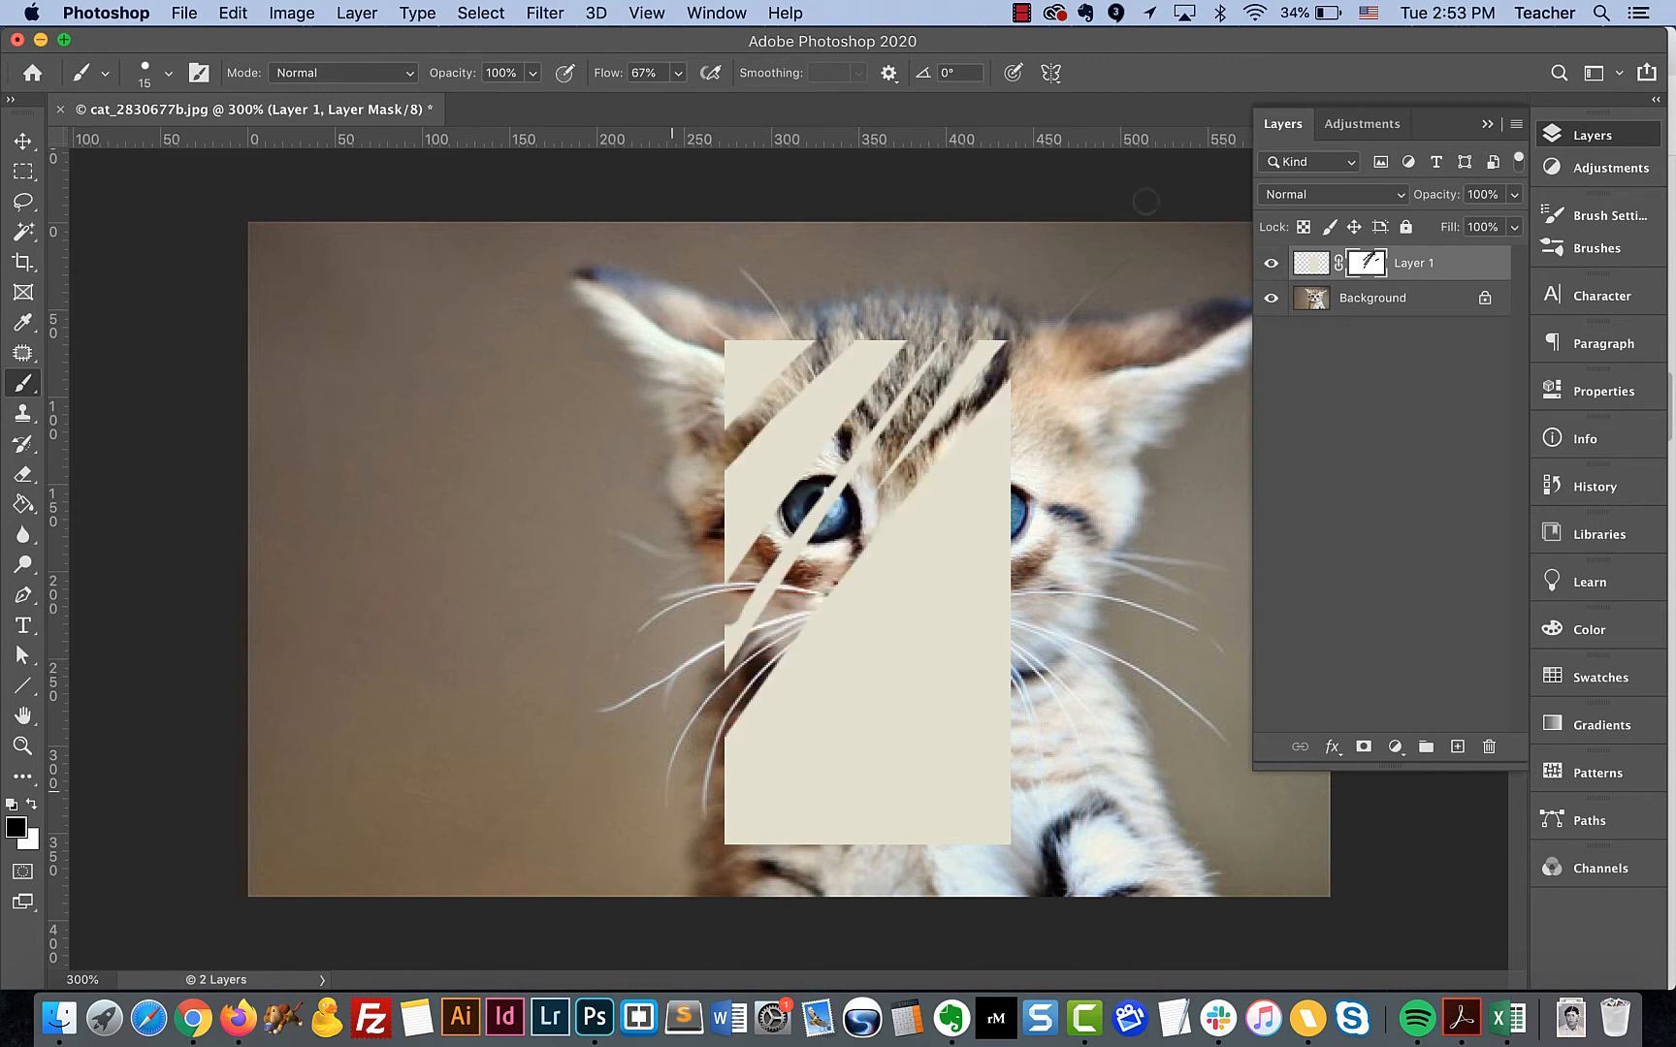
left_click_drag(691, 776, 1087, 401)
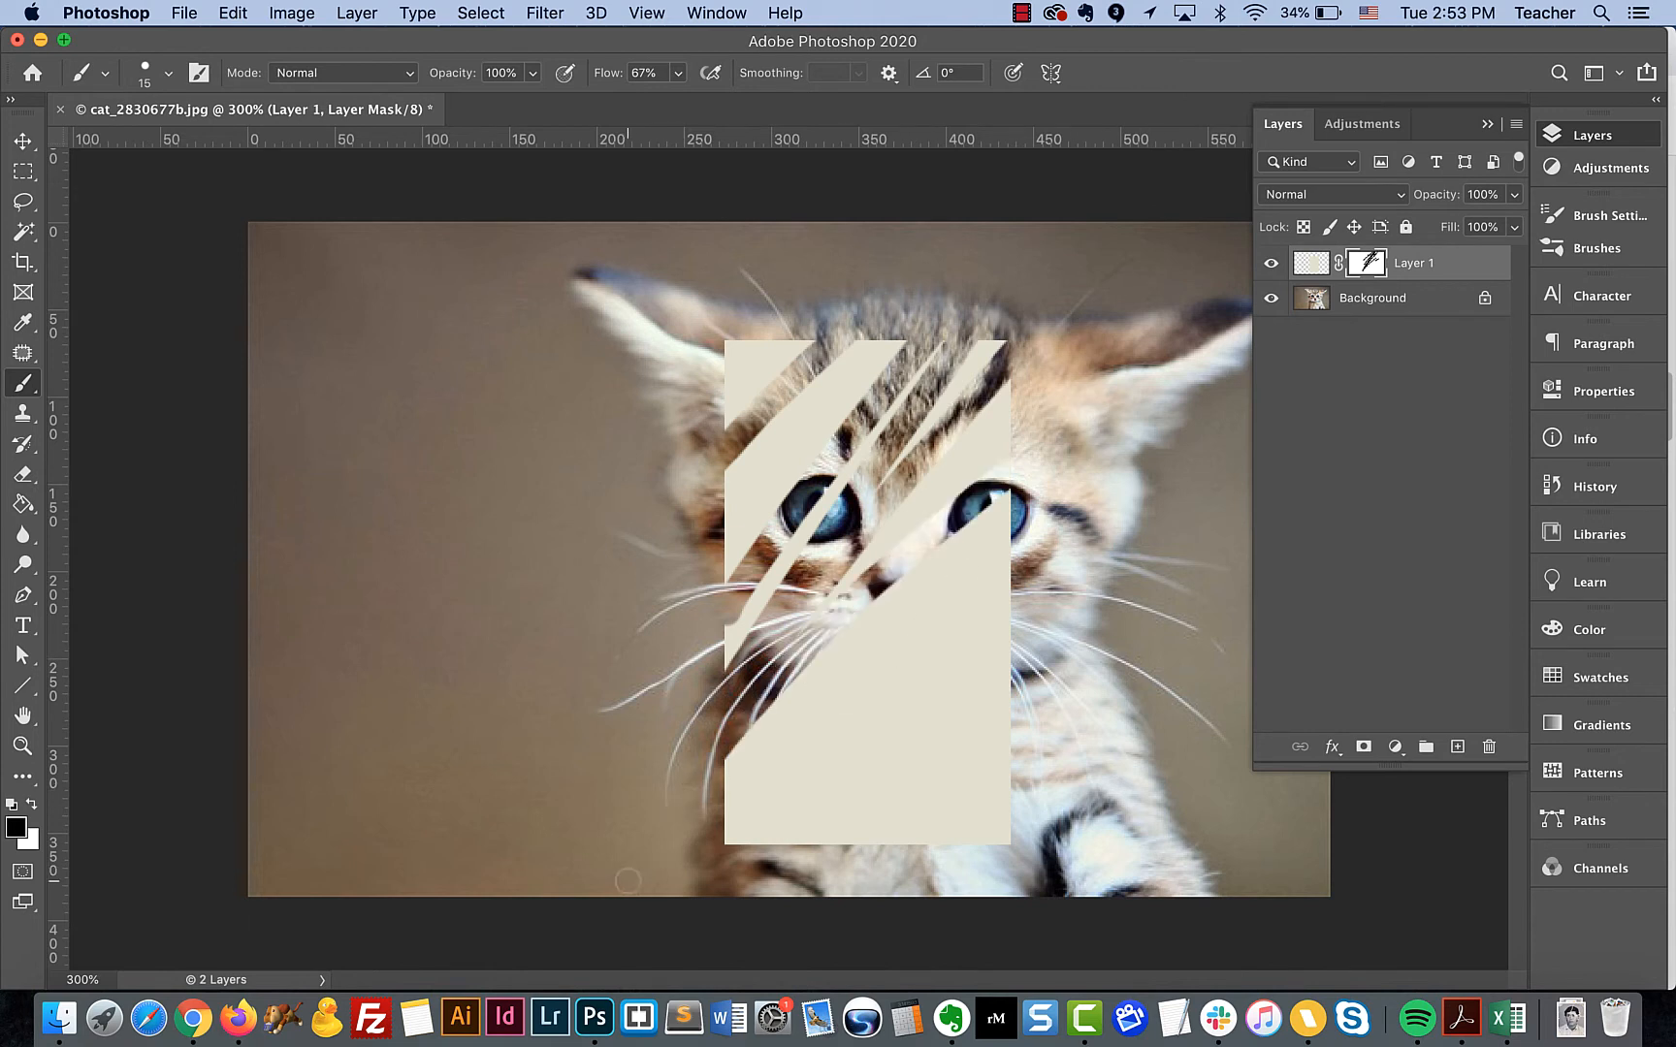
Step: Brush white on the layer mask to restore part of the hidden rectangle, enlarging the brush to 45 for the wider areas
key("x")
mouse_move(805, 399)
left_mouse_down()
mouse_move(840, 344)
mouse_move(755, 403)
mouse_move(706, 458)
mouse_move(805, 367)
mouse_move(688, 494)
mouse_move(850, 327)
left_mouse_up()
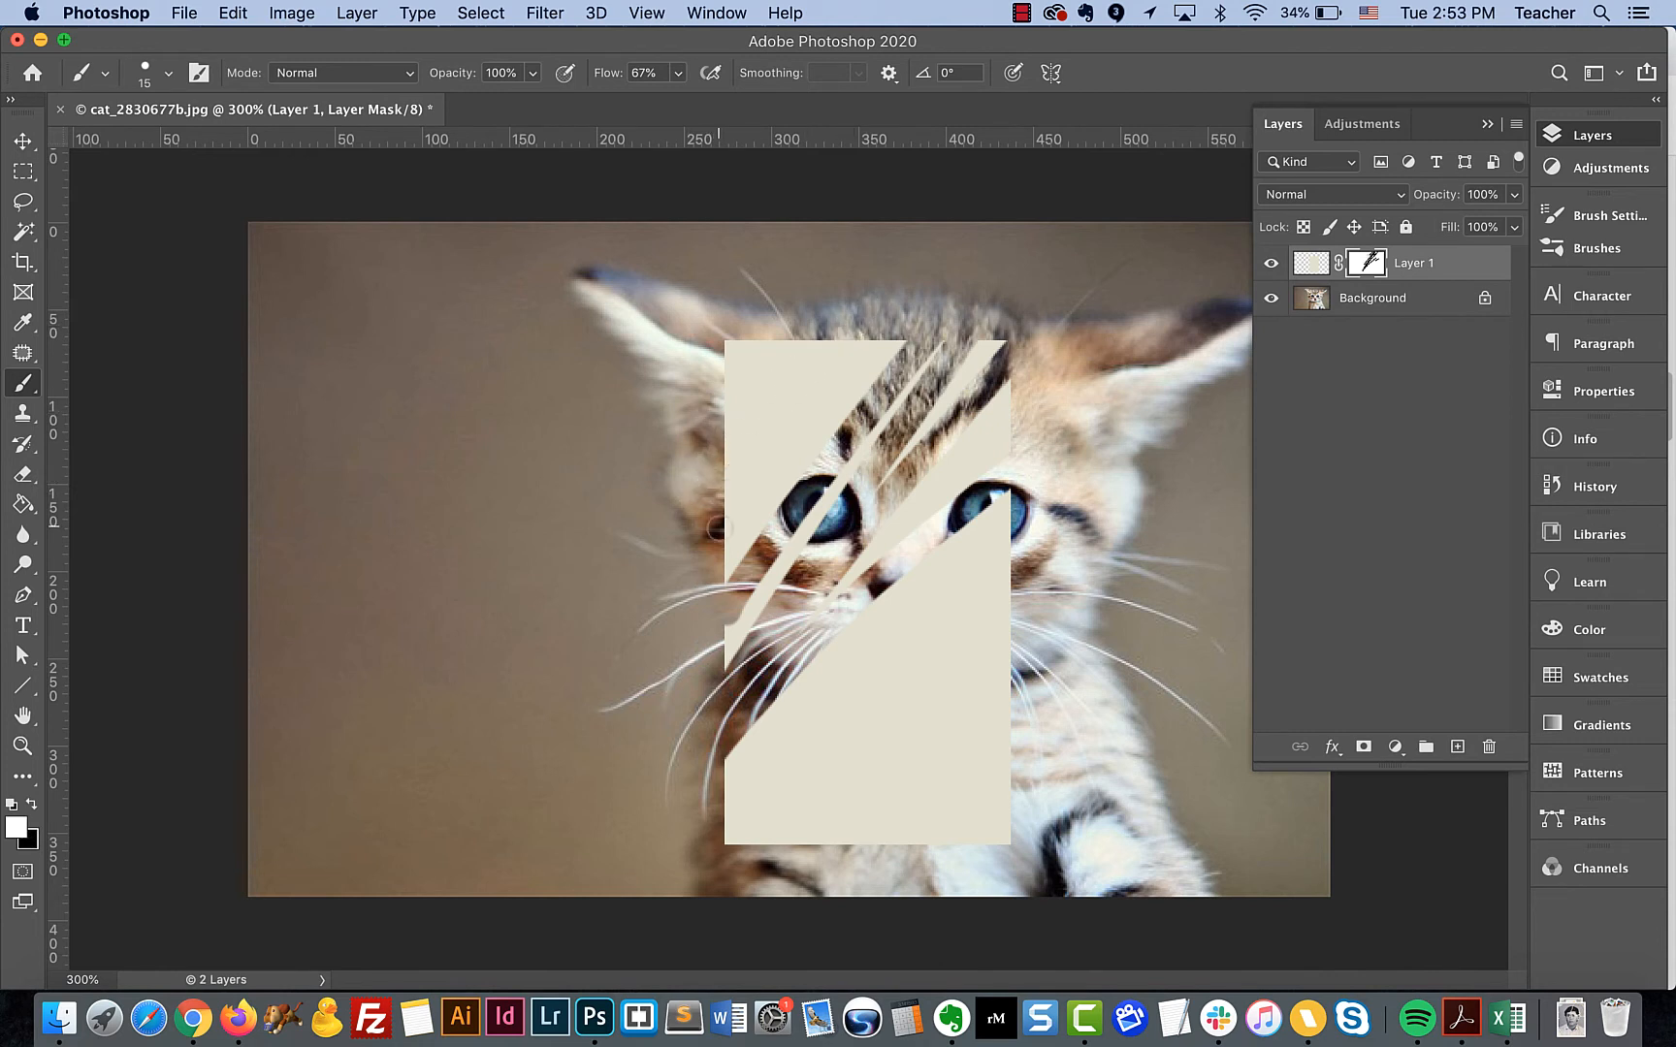
mouse_move(958, 264)
left_mouse_down()
mouse_move(737, 620)
mouse_move(667, 692)
left_mouse_up()
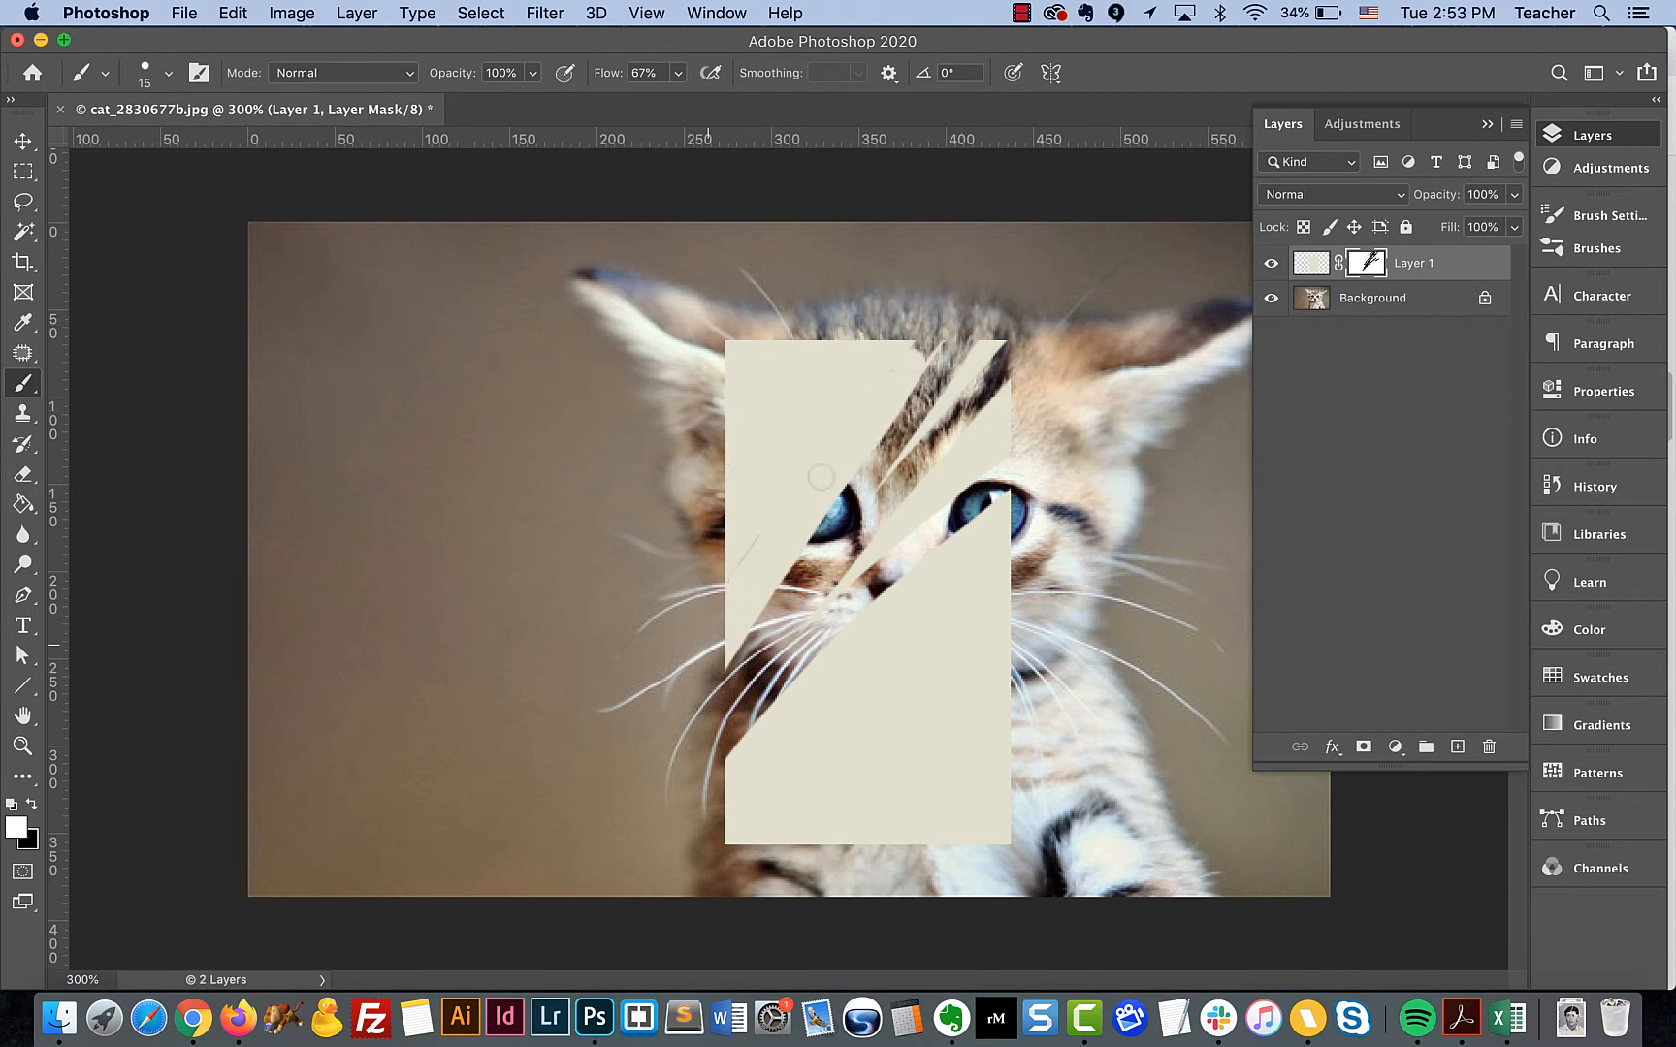
key("bracketright")
key("bracketright")
key("bracketright")
mouse_move(733, 587)
left_mouse_down()
mouse_move(710, 728)
mouse_move(727, 740)
mouse_move(811, 600)
mouse_move(853, 577)
left_mouse_up()
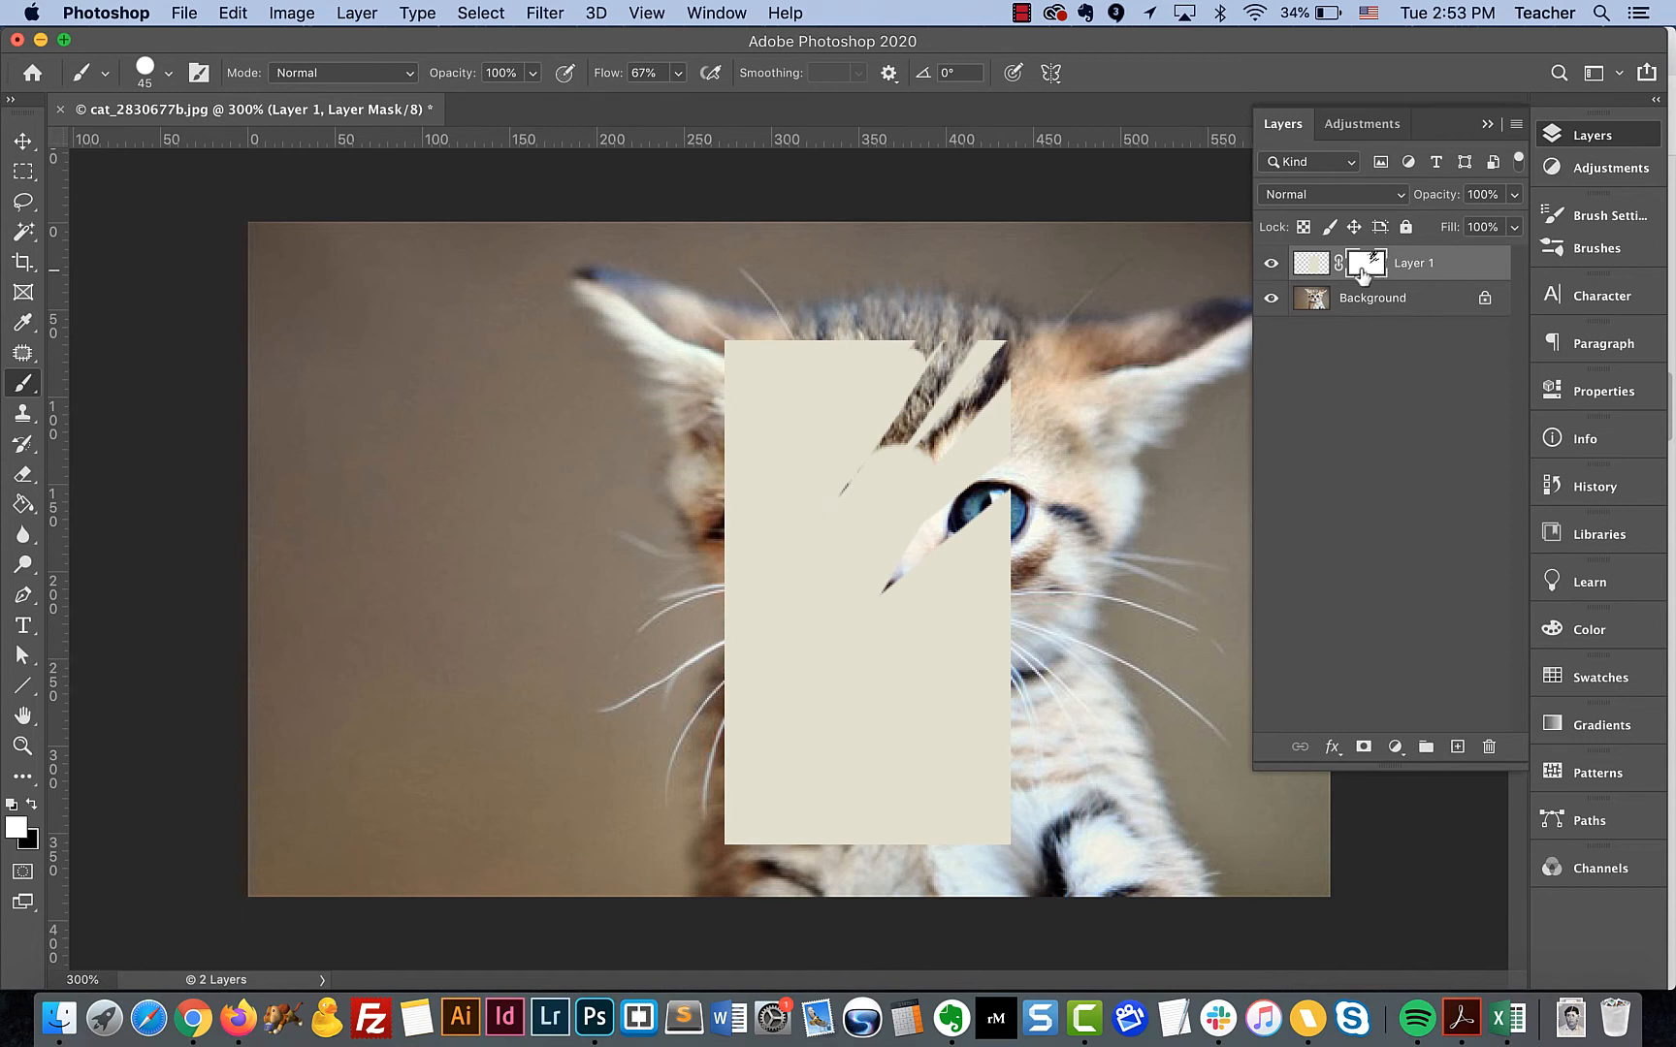
Step: Brush white over the remaining hidden areas on Layer 1's mask to restore the whole rectangle
mouse_move(926, 388)
left_mouse_down()
mouse_move(1025, 330)
mouse_move(917, 456)
mouse_move(989, 417)
mouse_move(871, 523)
mouse_move(984, 490)
mouse_move(958, 554)
left_mouse_up()
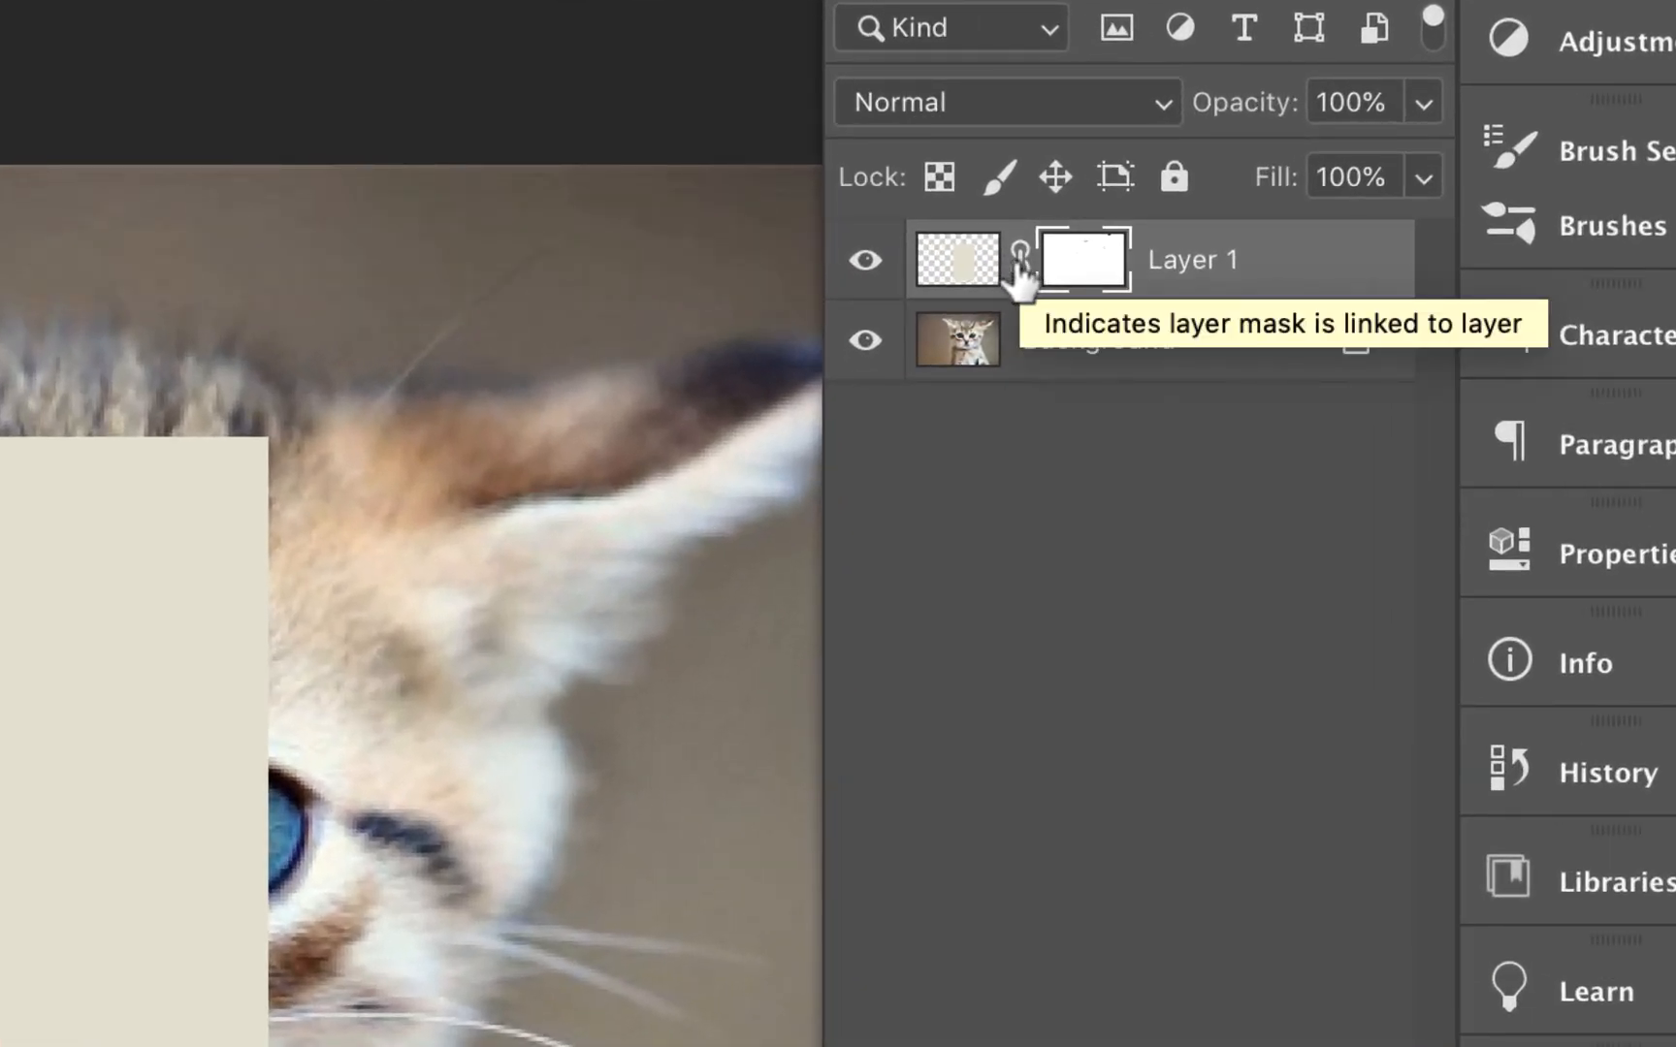
Step: Move the rectangle slightly rightward over the cat's face, and unlink its layer mask to shift the mask on its own
left_click(1018, 258)
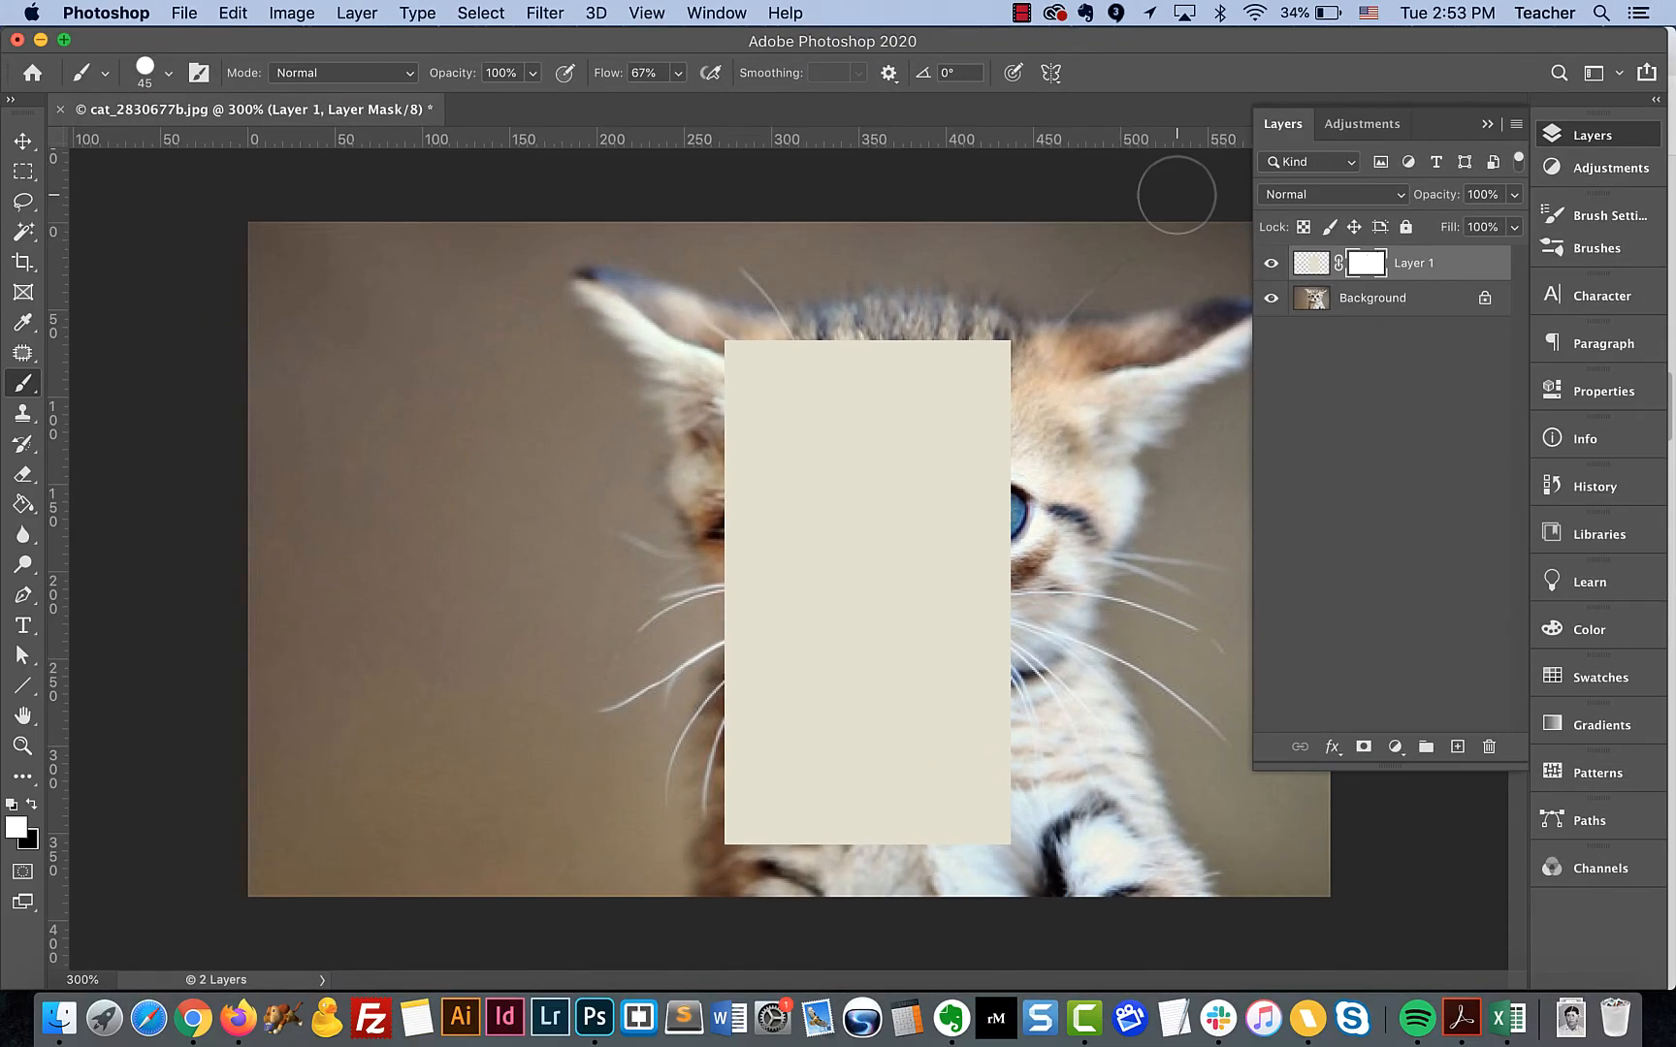
left_click(1019, 259)
left_click(20, 147)
left_click_drag(804, 422, 879, 459)
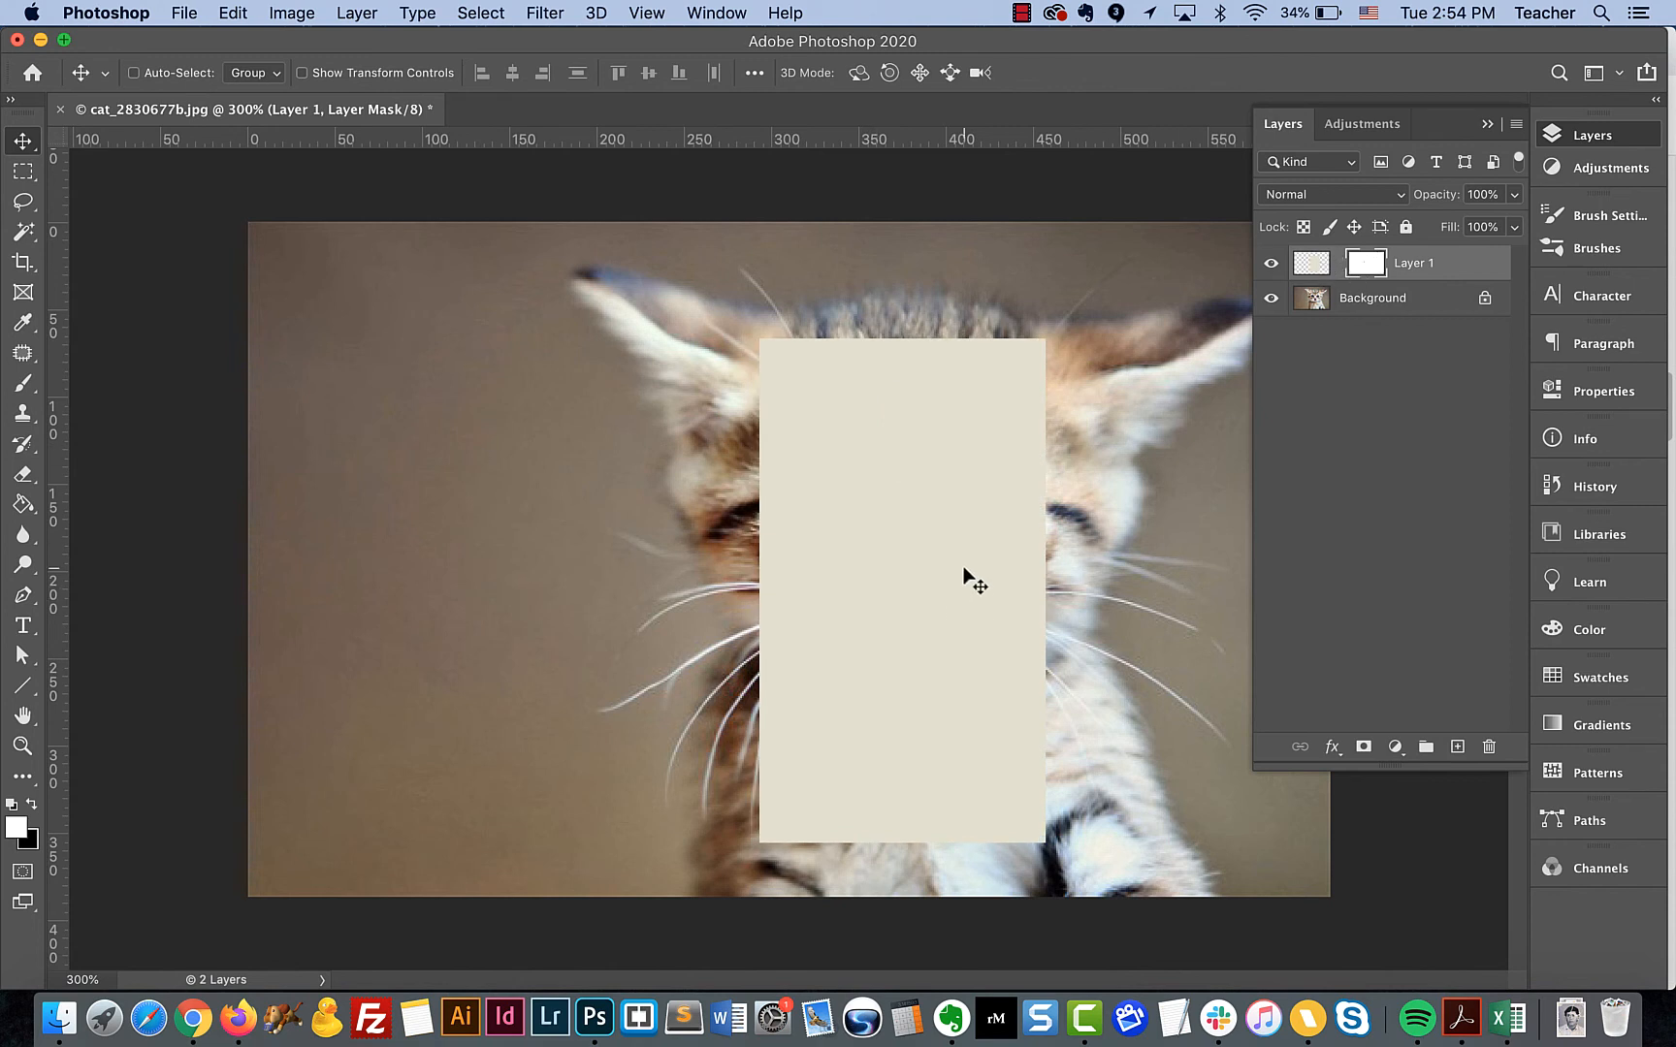
left_click_drag(924, 580, 845, 584)
Step: Brush one black diagonal stroke on the layer mask across the rectangle's upper-left part to reveal the cat
left_click(23, 383)
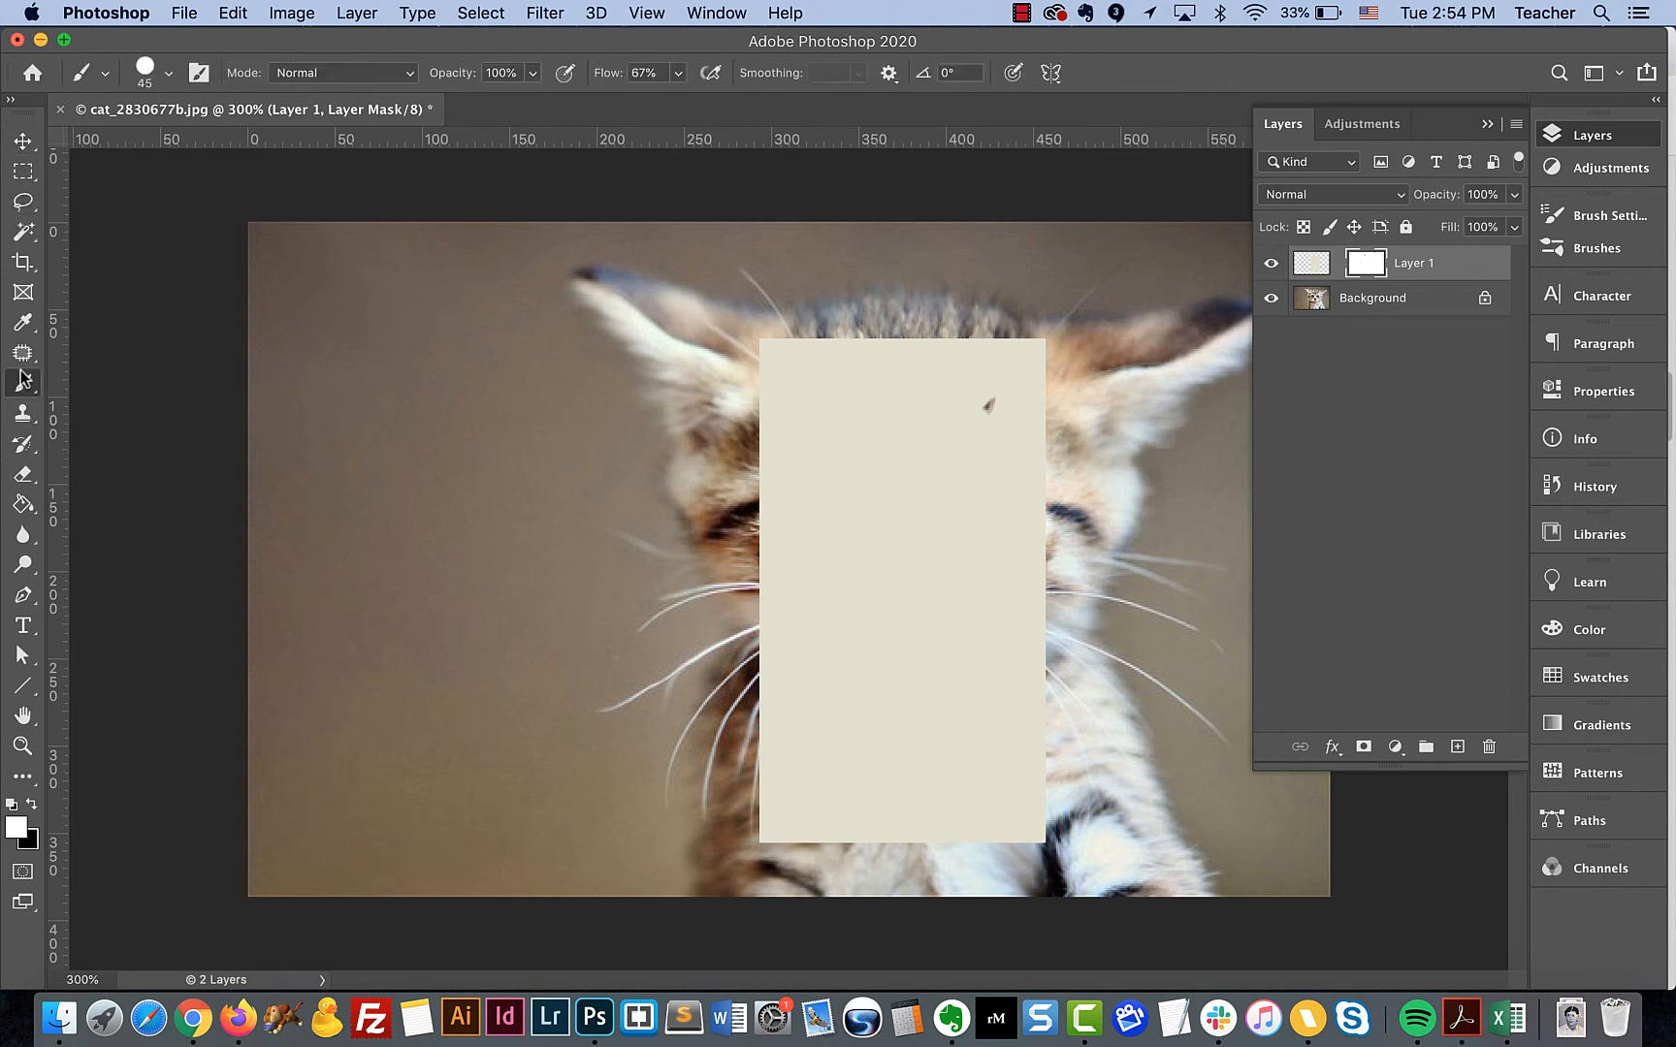
key("x")
left_click_drag(776, 509, 1035, 194)
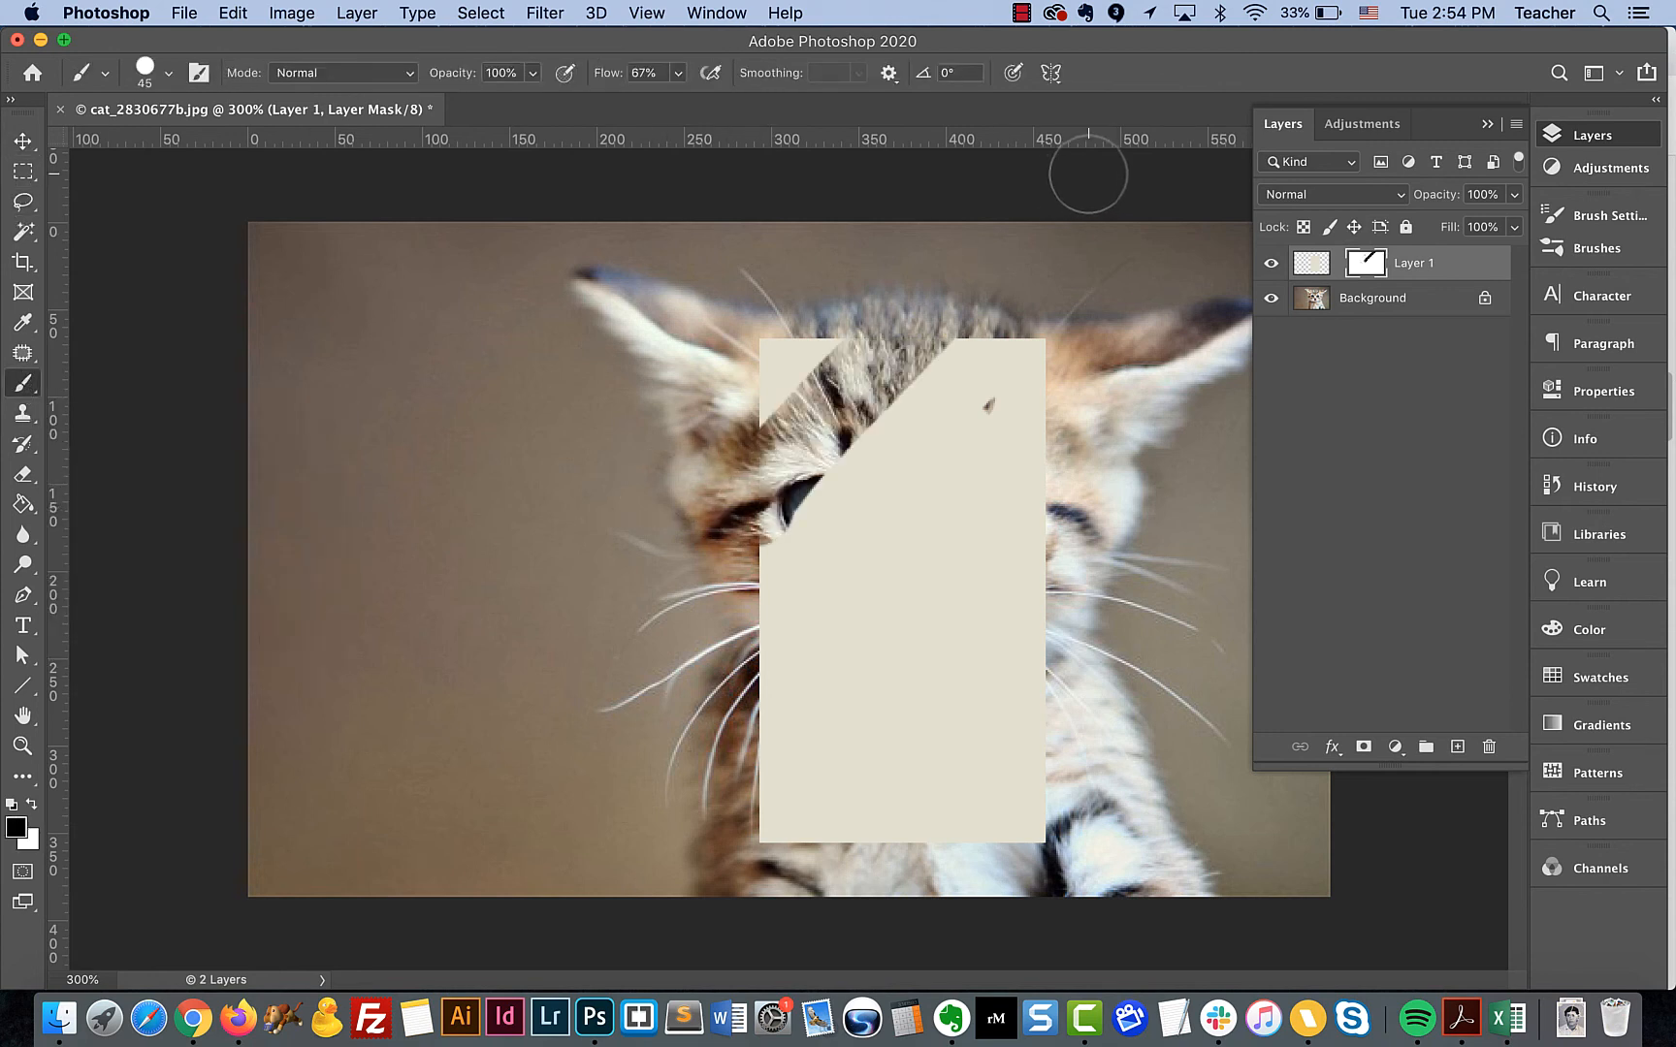
Step: Move the unlinked mask and then Layer 1's content separately up and to the left, and relink the two
left_click(23, 141)
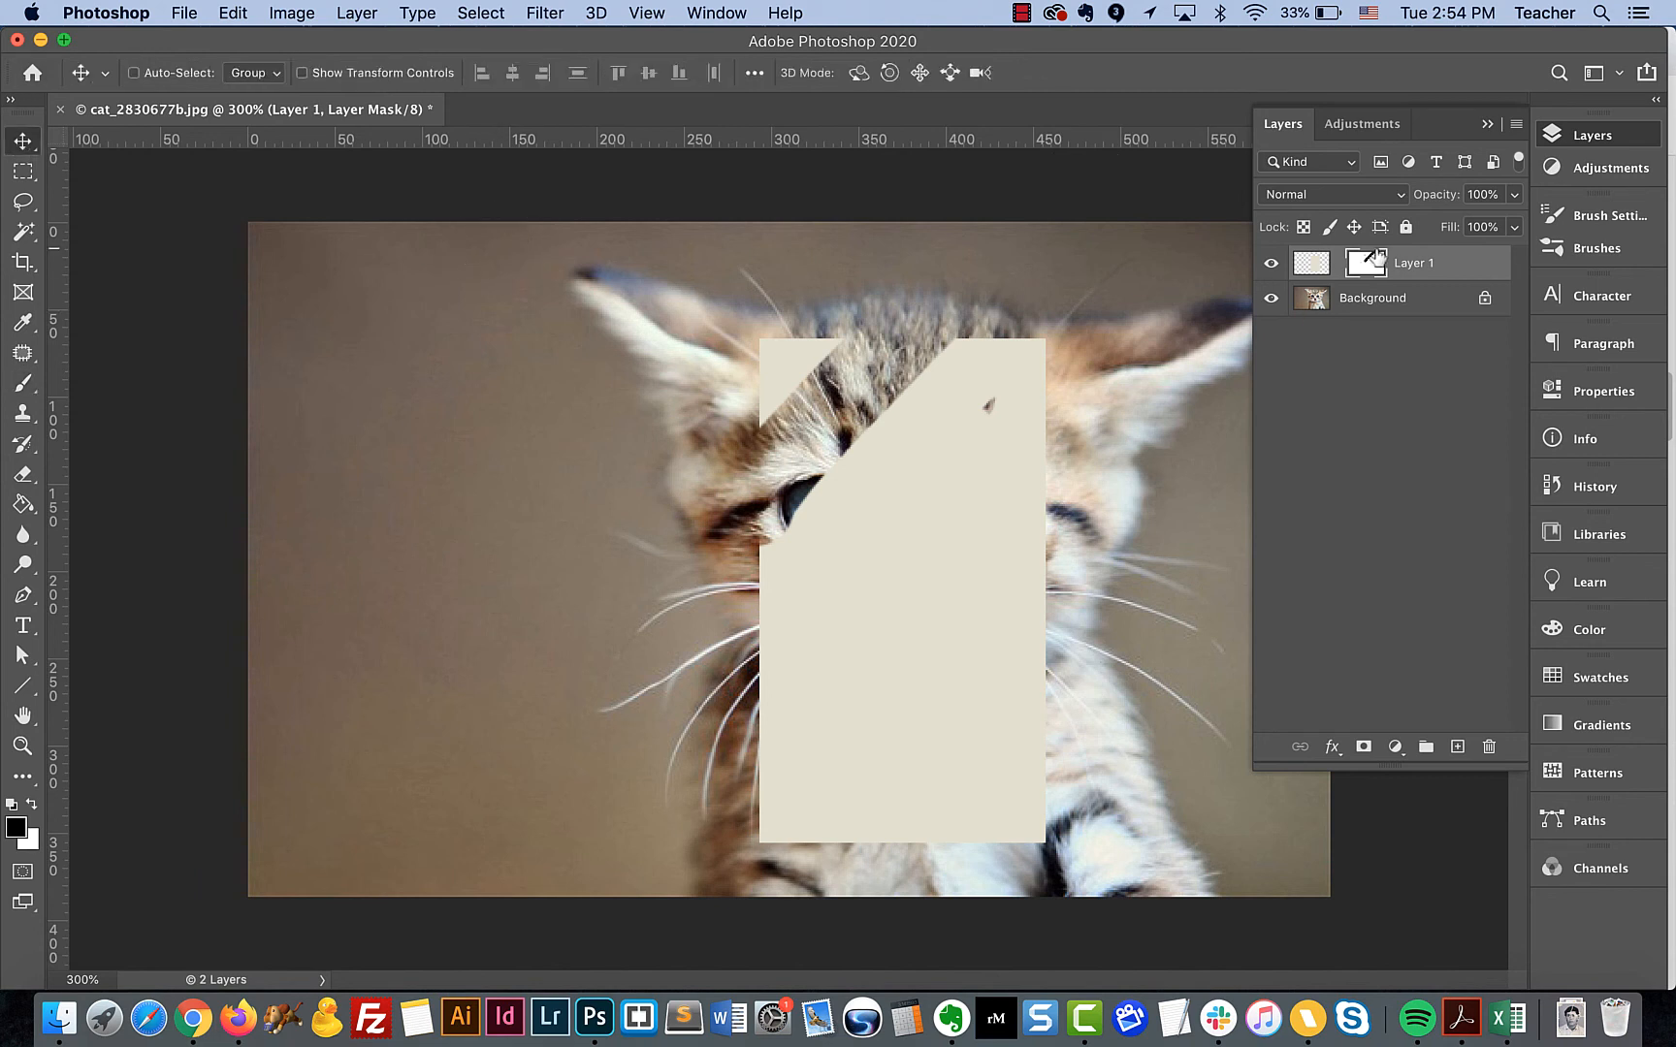
left_click_drag(833, 500, 778, 442)
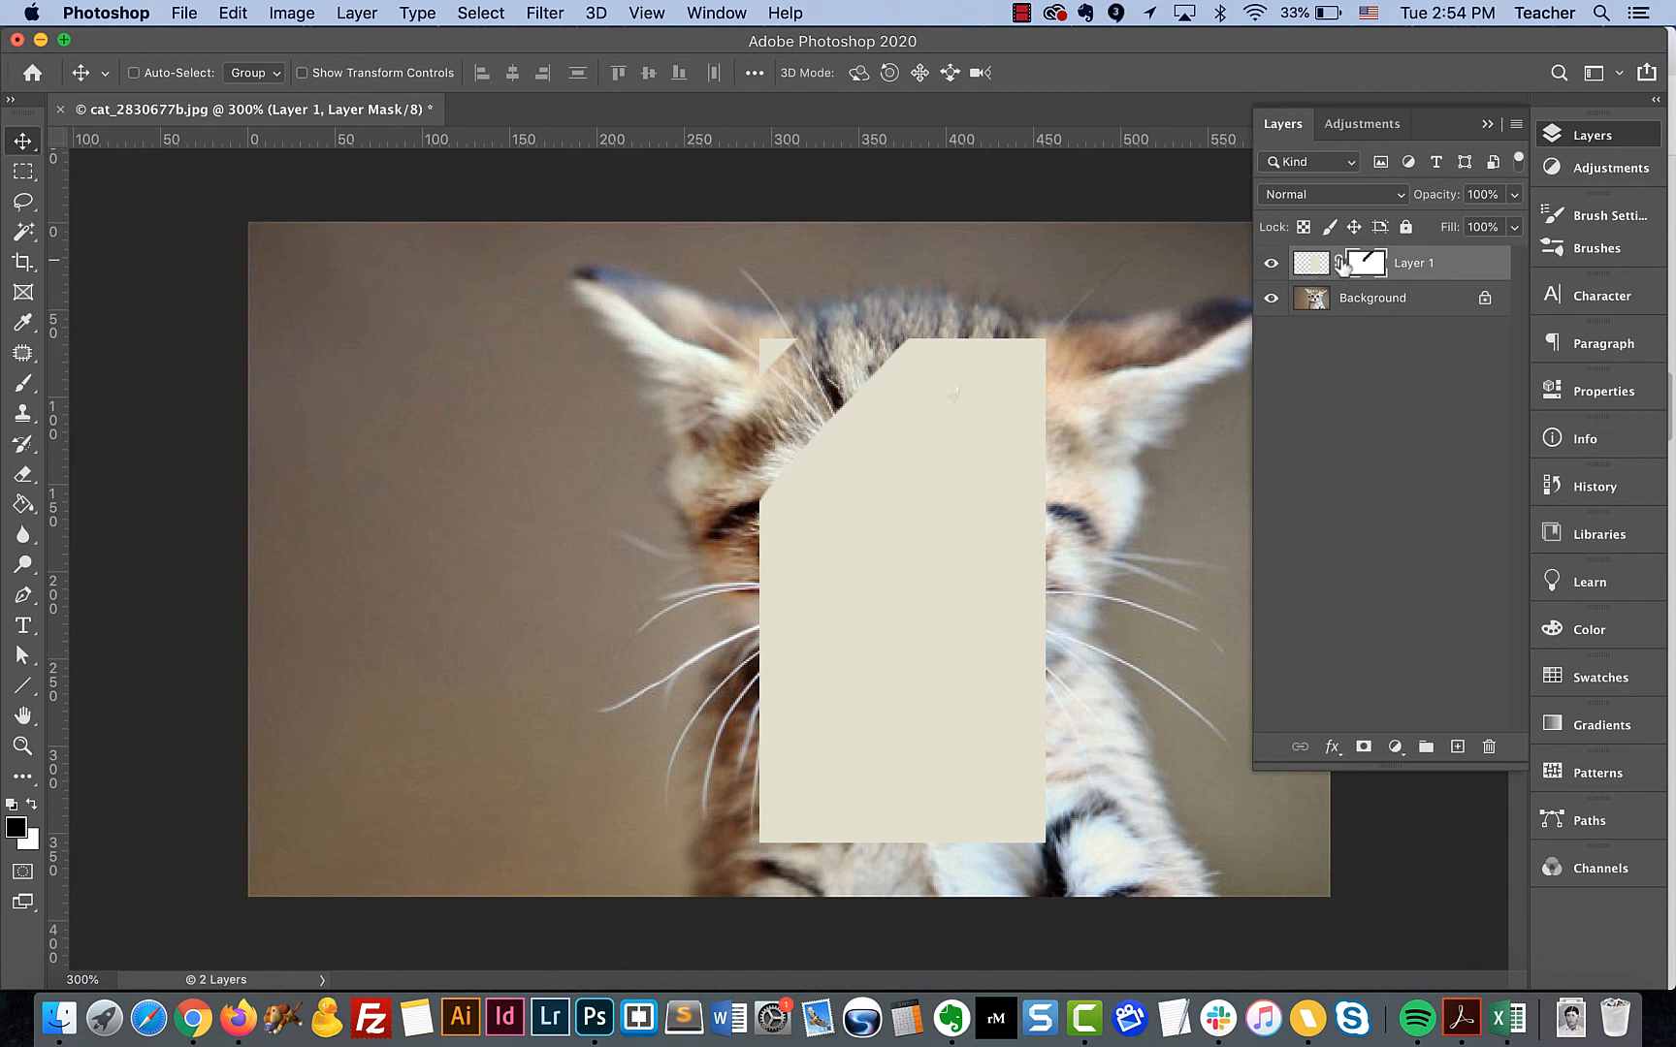
left_click(1311, 263)
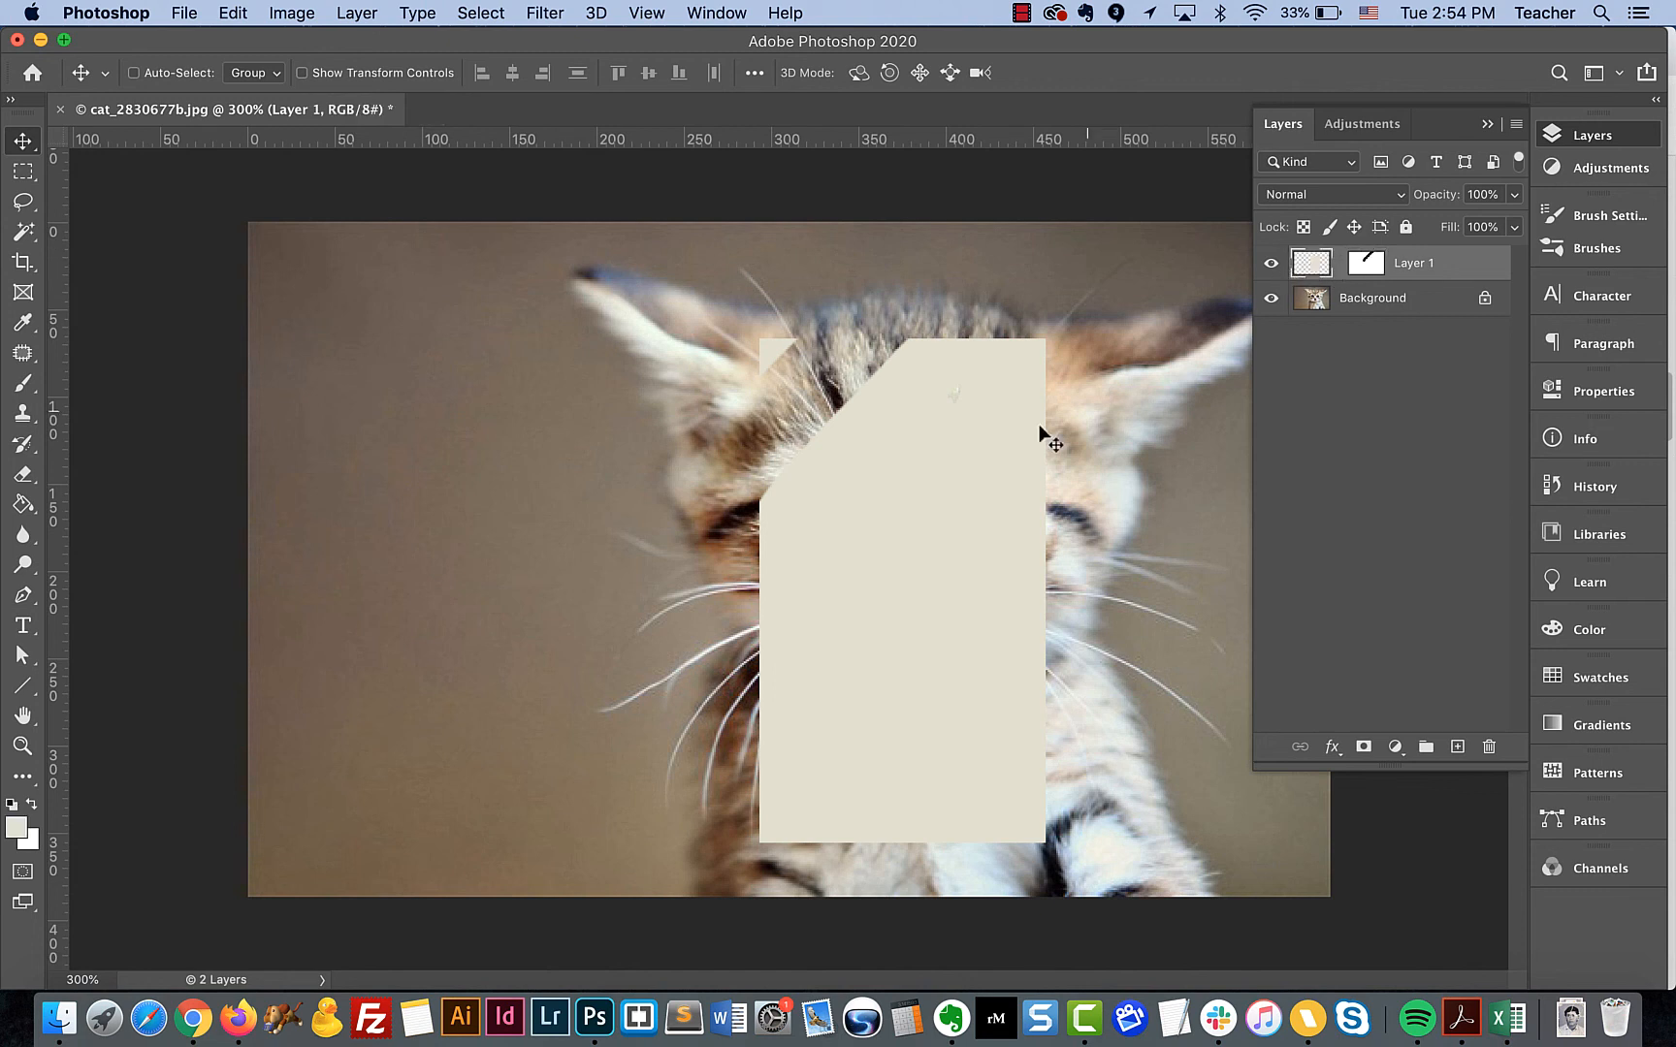
left_click_drag(872, 444, 797, 390)
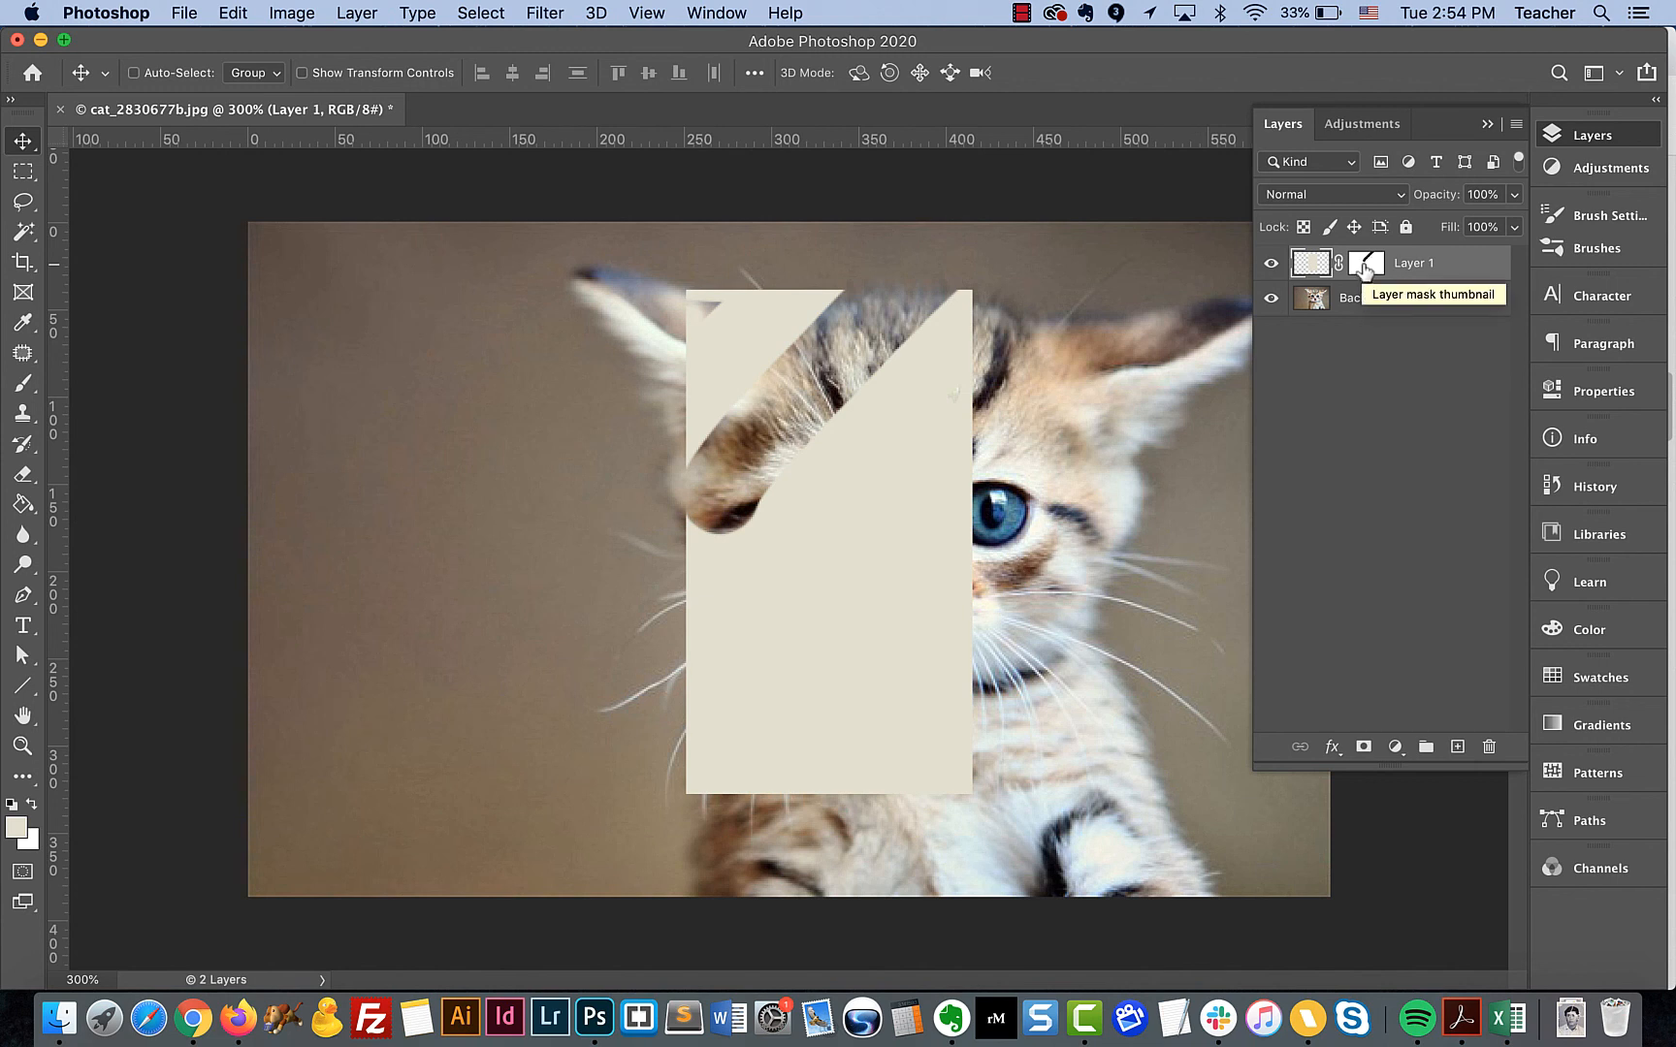
Step: Target the layer mask again and brush white over the revealed diagonal area to restore the full rectangle
left_click(1366, 264)
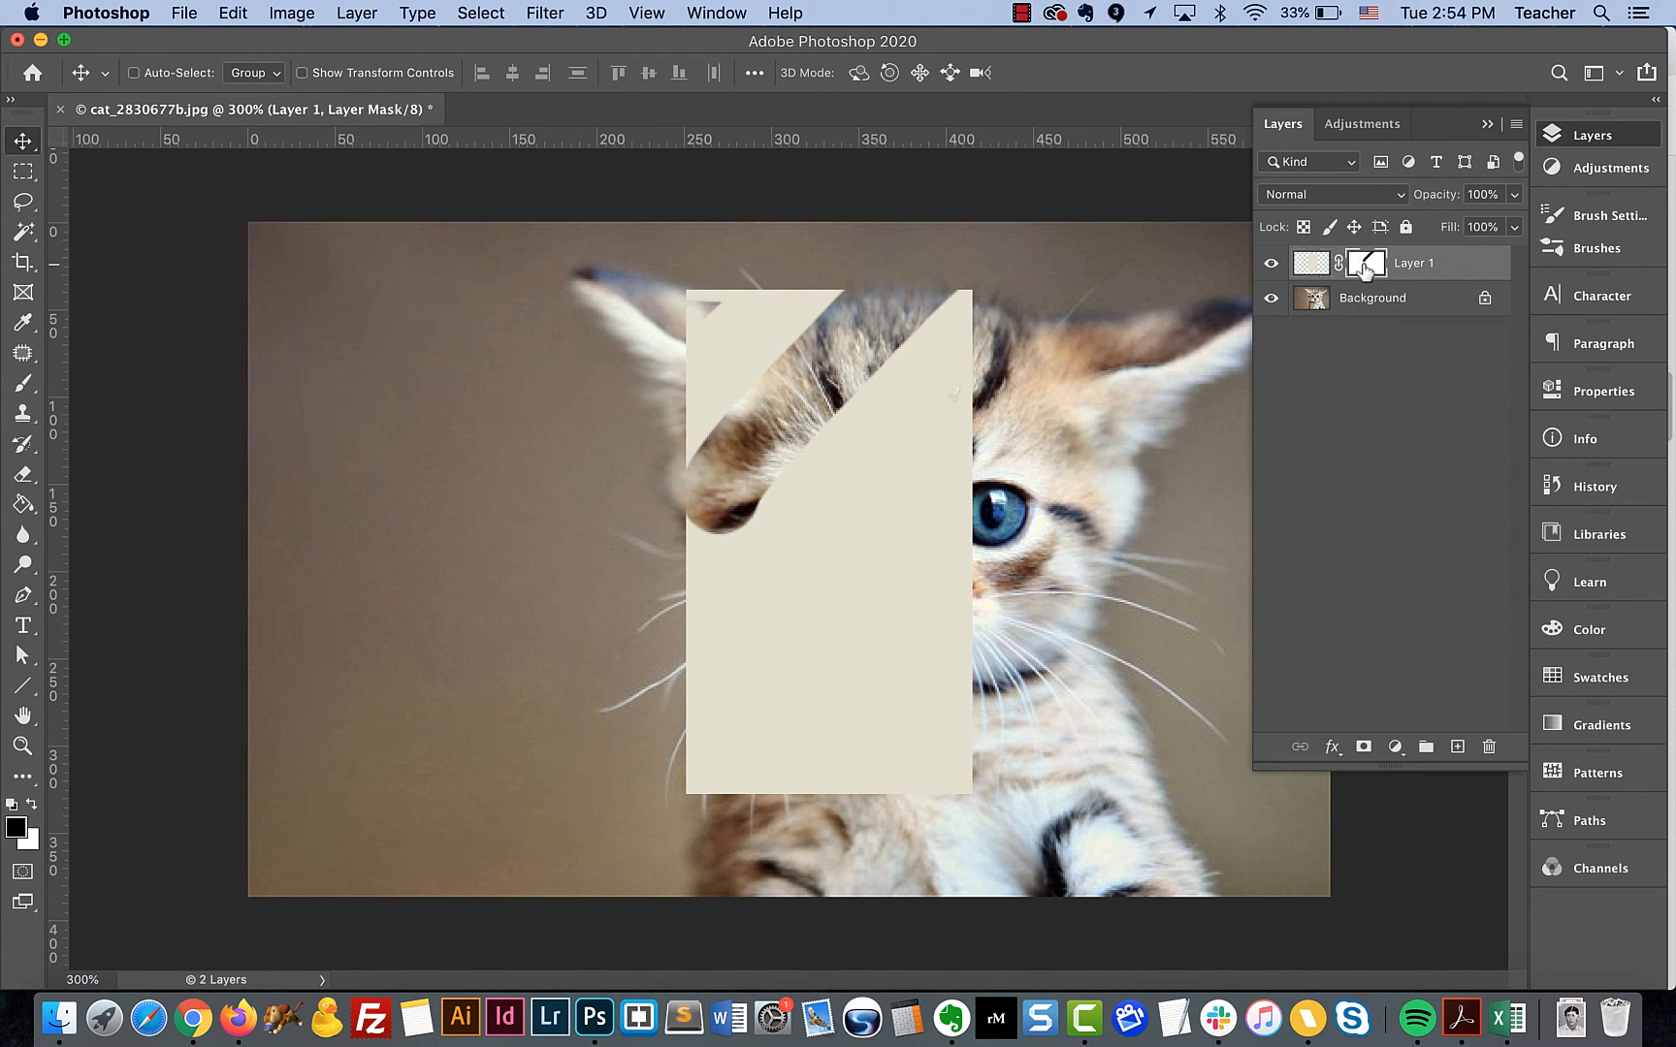
left_click(24, 383)
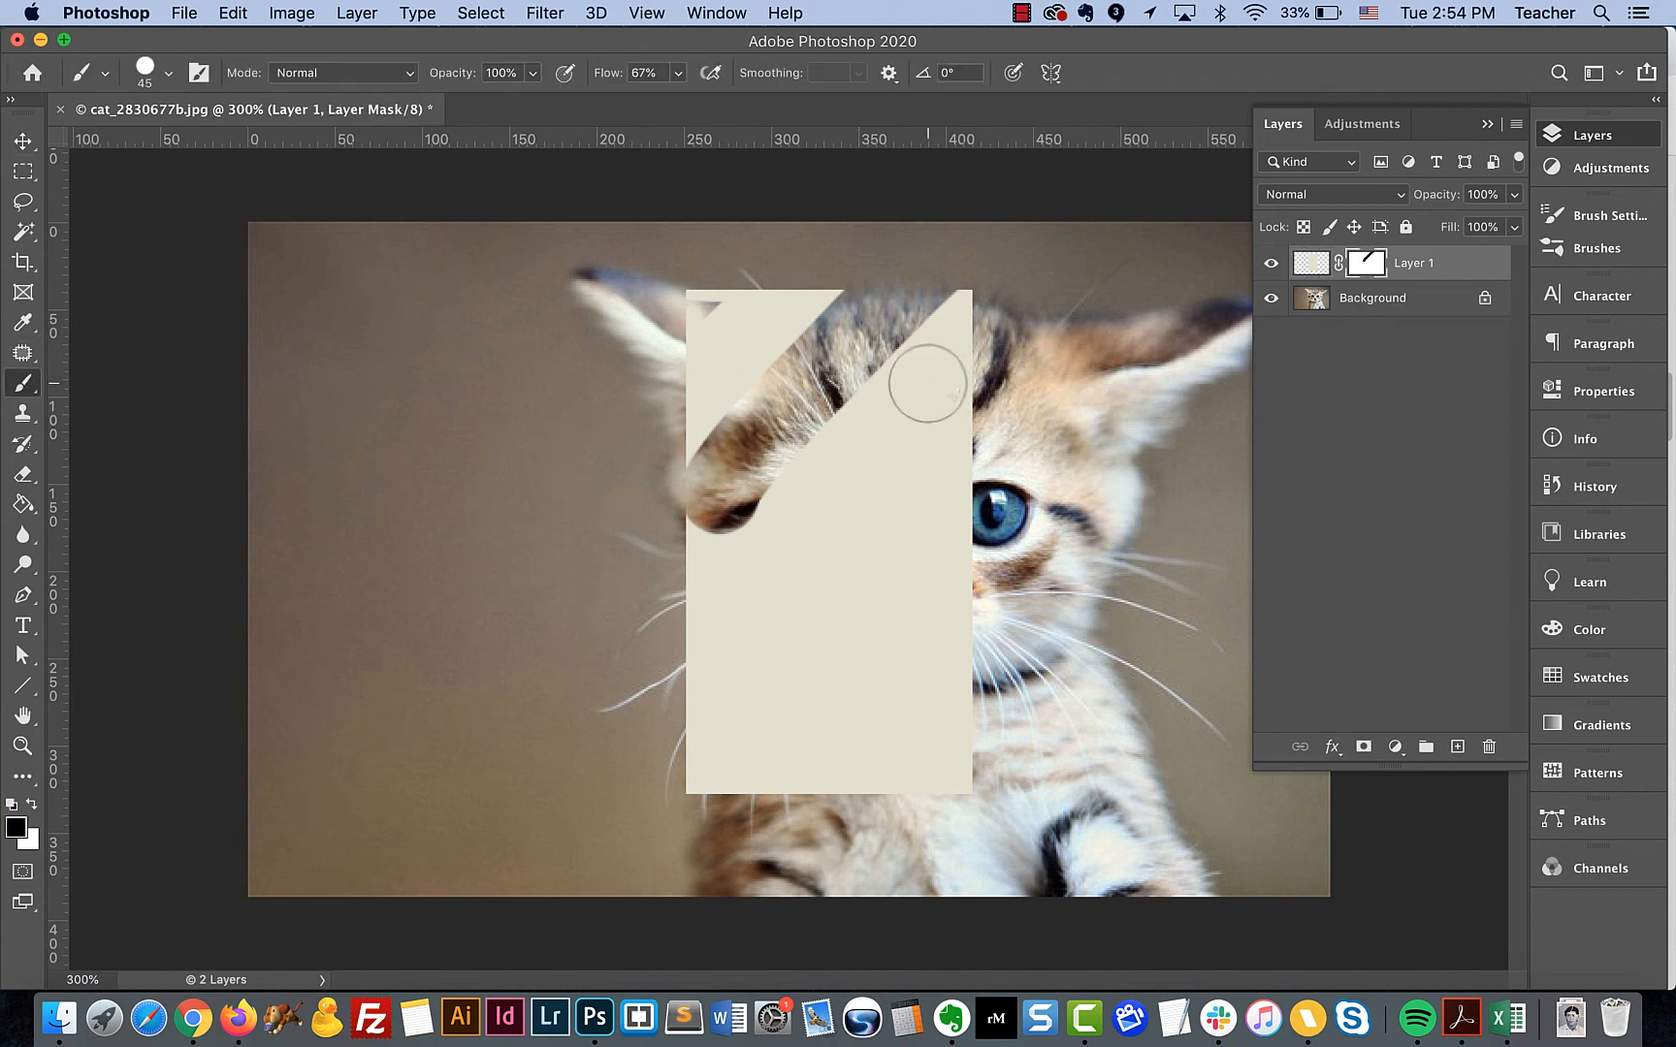
key("x")
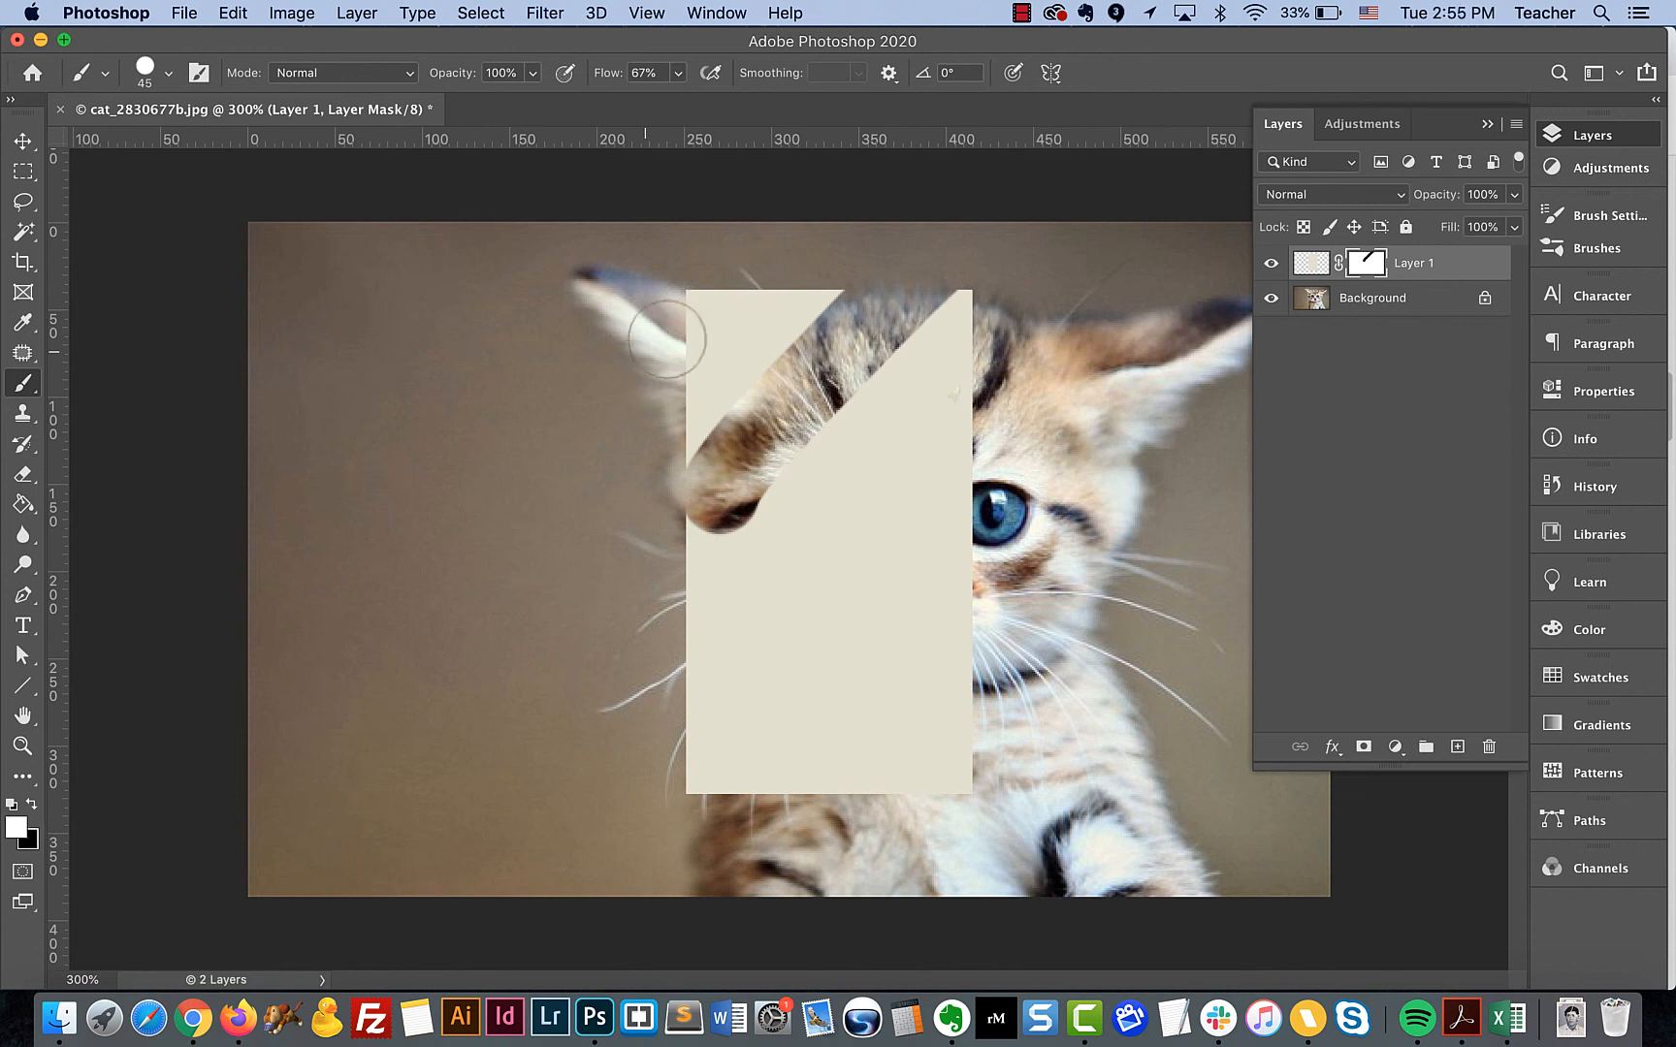
mouse_move(772, 343)
left_mouse_down()
mouse_move(721, 475)
mouse_move(924, 318)
mouse_move(878, 297)
left_mouse_up()
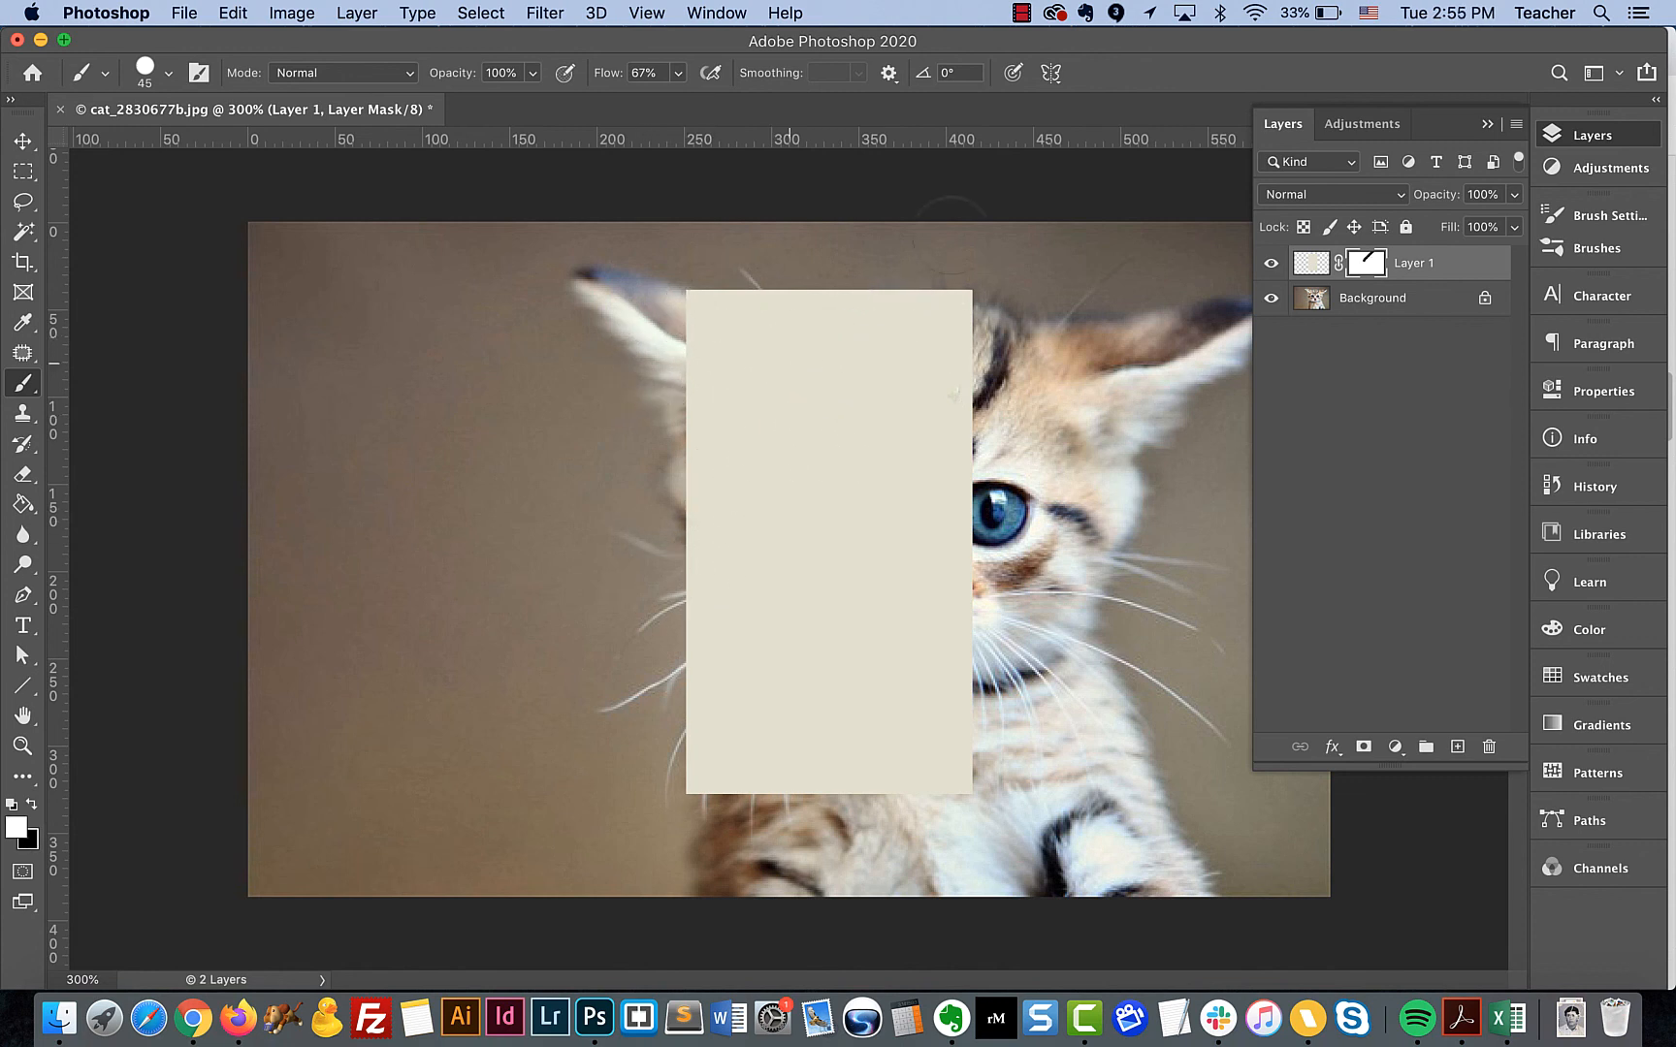
mouse_move(756, 334)
left_mouse_down()
mouse_move(738, 489)
mouse_move(947, 360)
left_mouse_up()
Step: Try a black diagonal brush stroke on the layer mask across the rectangle's upper-left part, and undo it
key("x")
left_click_drag(869, 277, 525, 586)
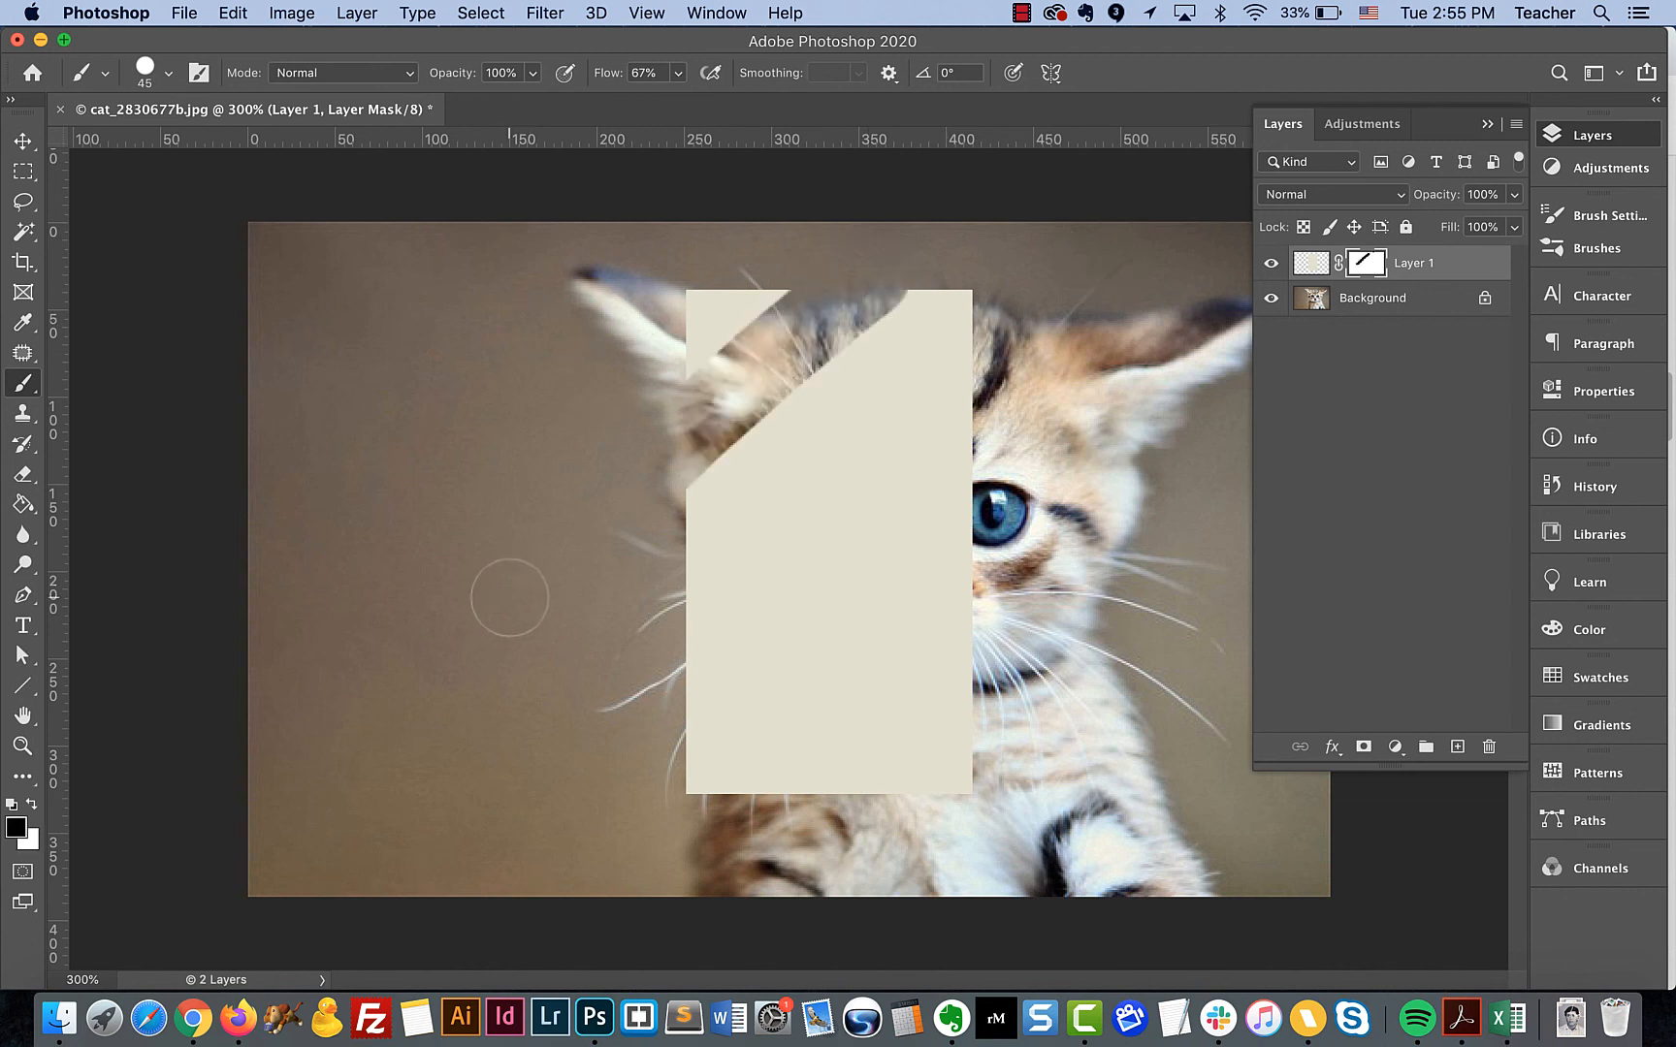
key("super+z")
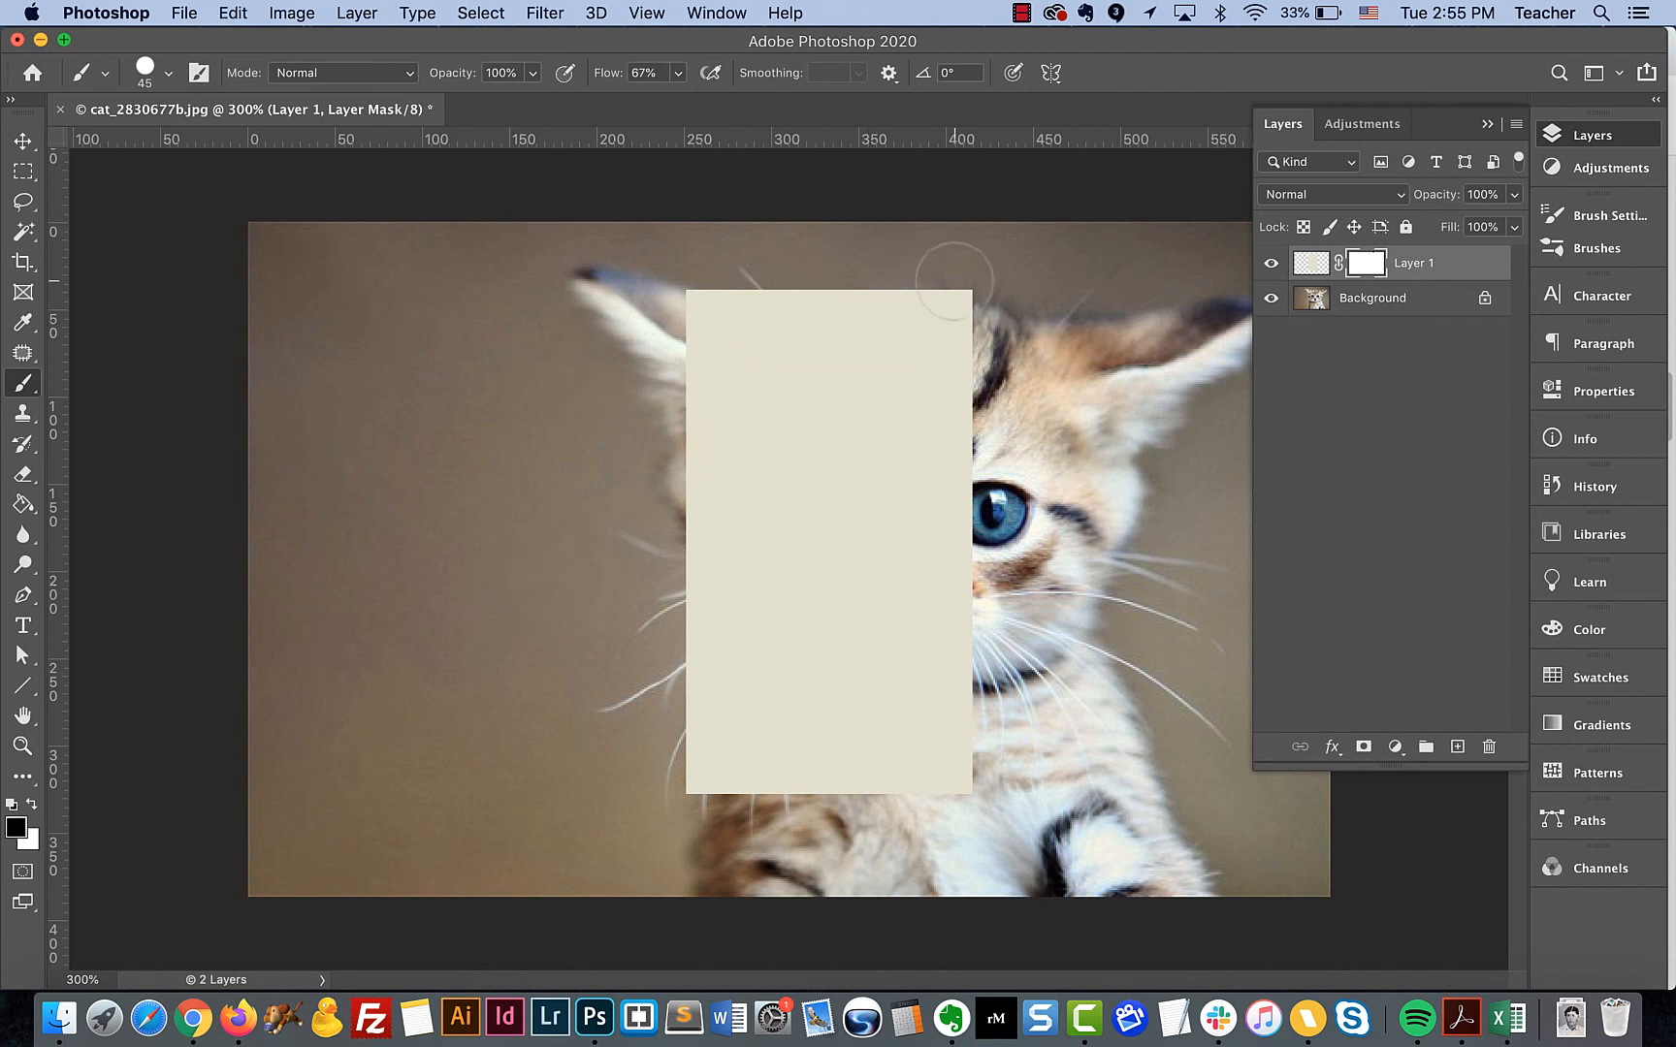
Step: Select Layer 1's content and move the rectangle off the cat onto the plain background left of its face
key("super+minus")
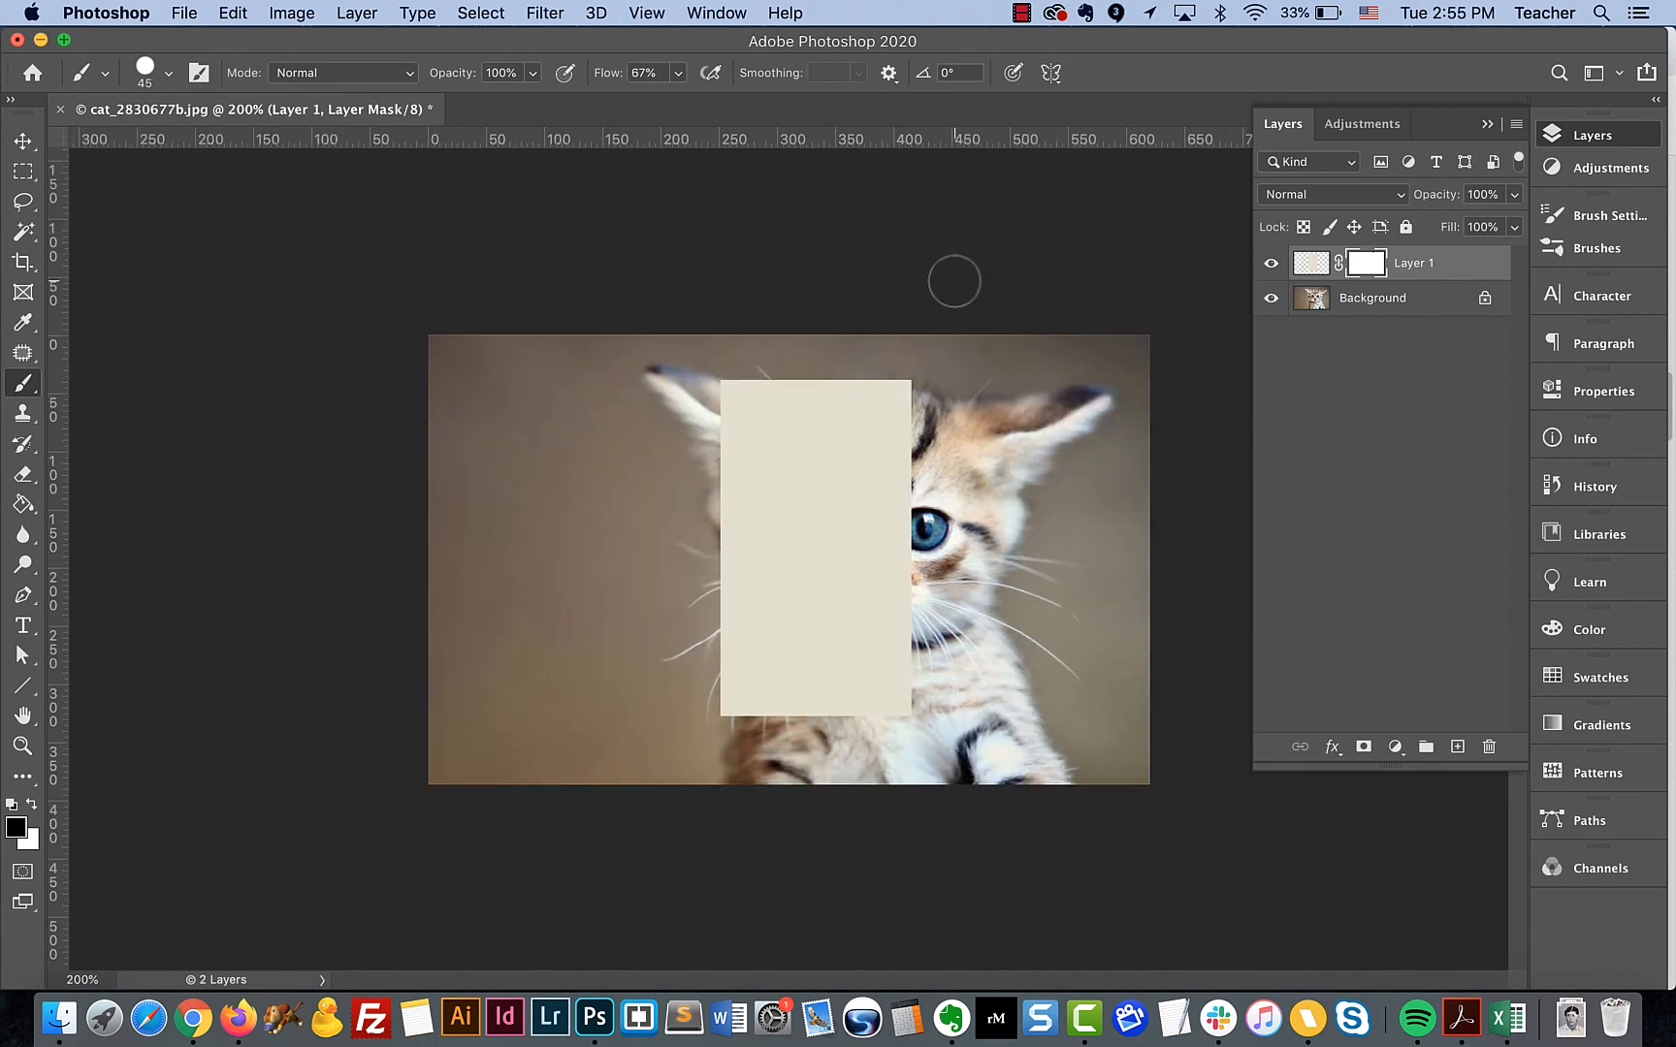
left_click(1310, 263)
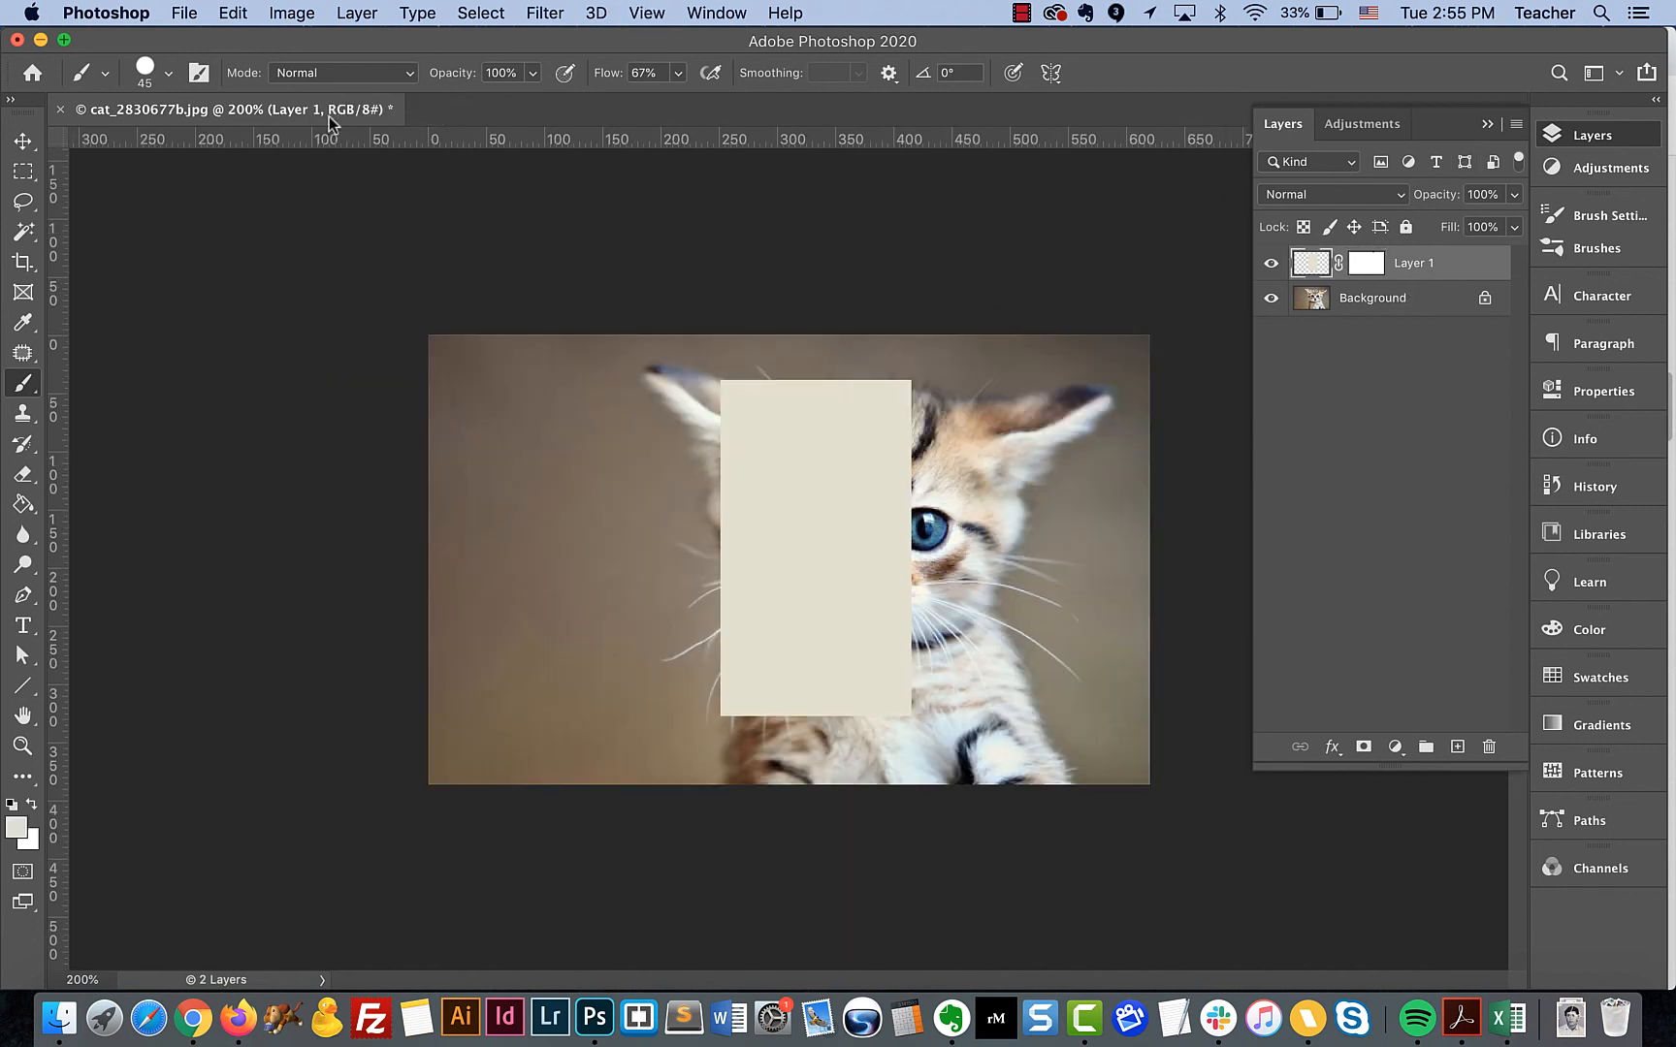
left_click(23, 143)
left_click_drag(825, 605, 569, 651)
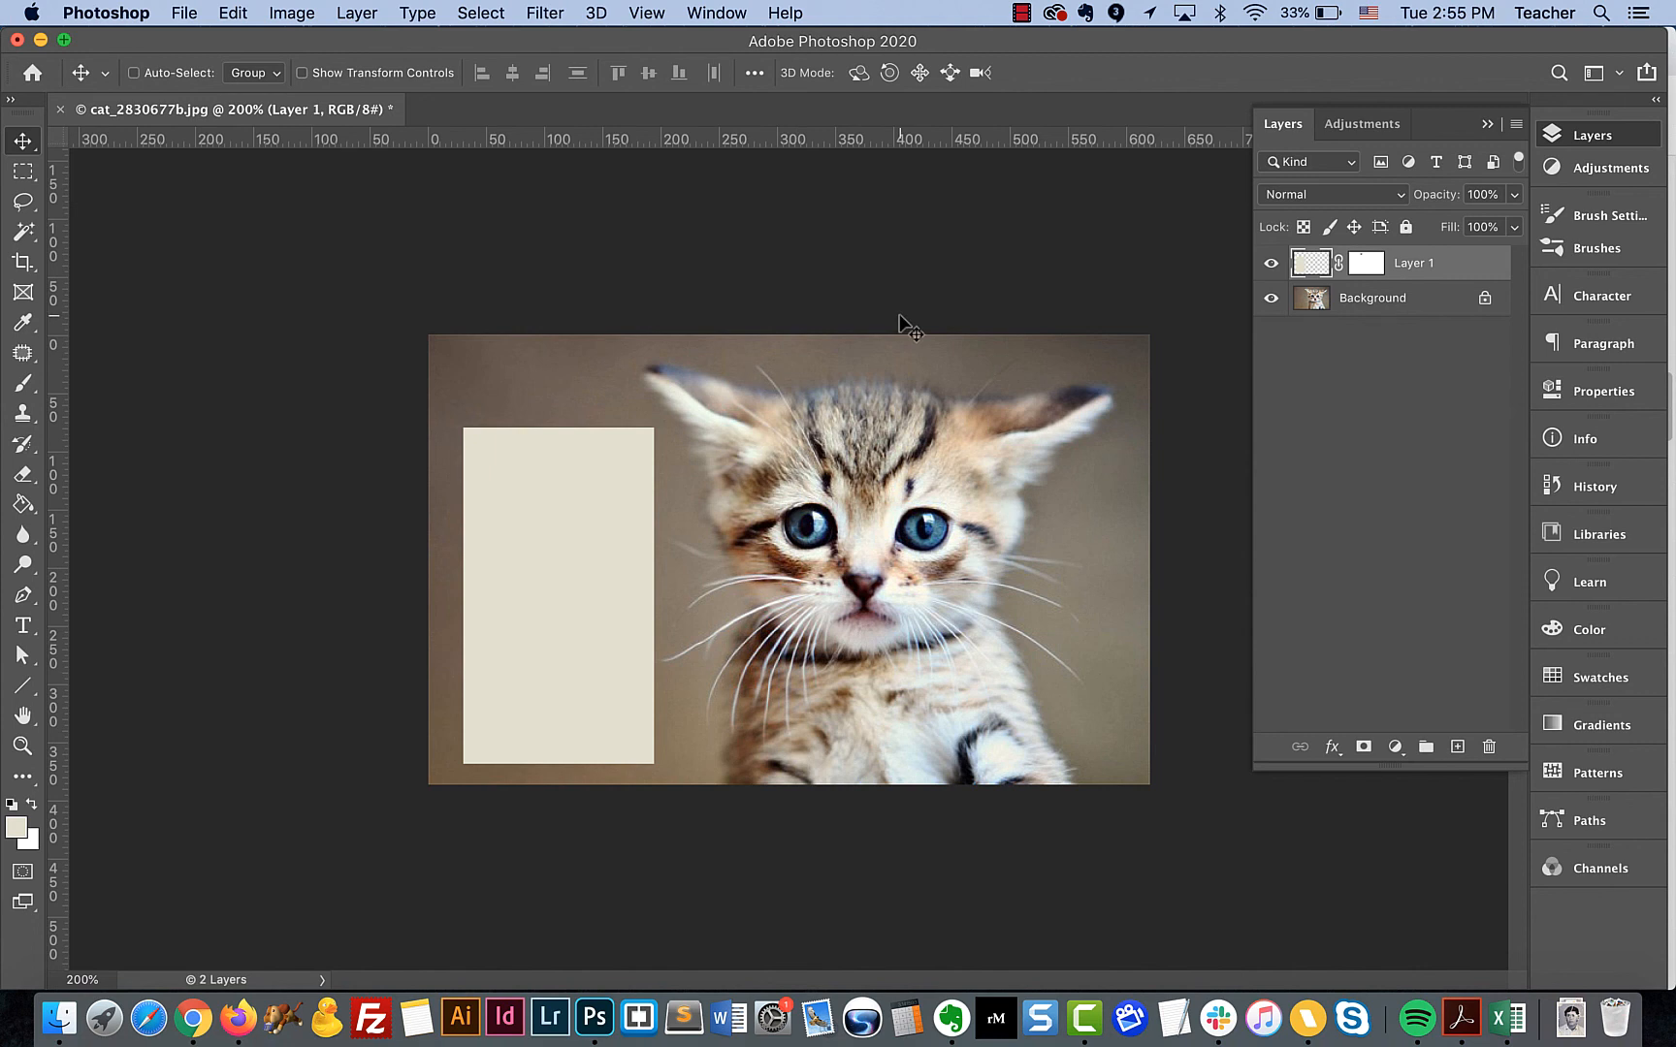
key("super+alt")
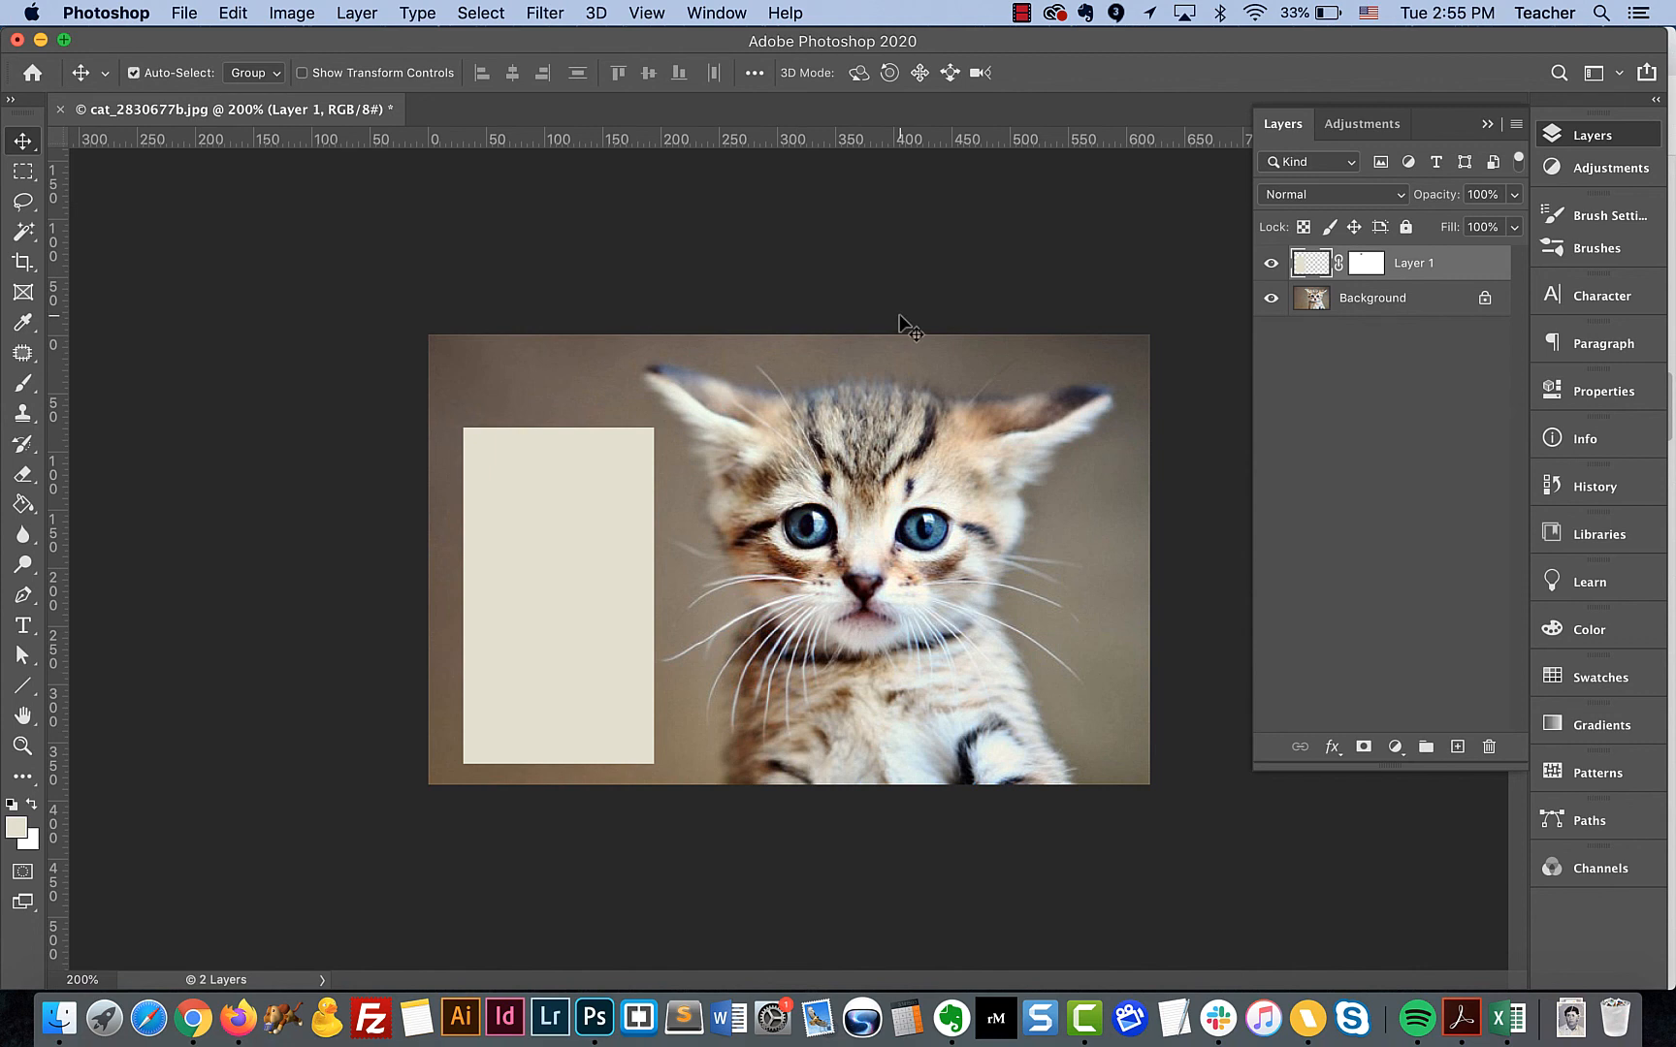